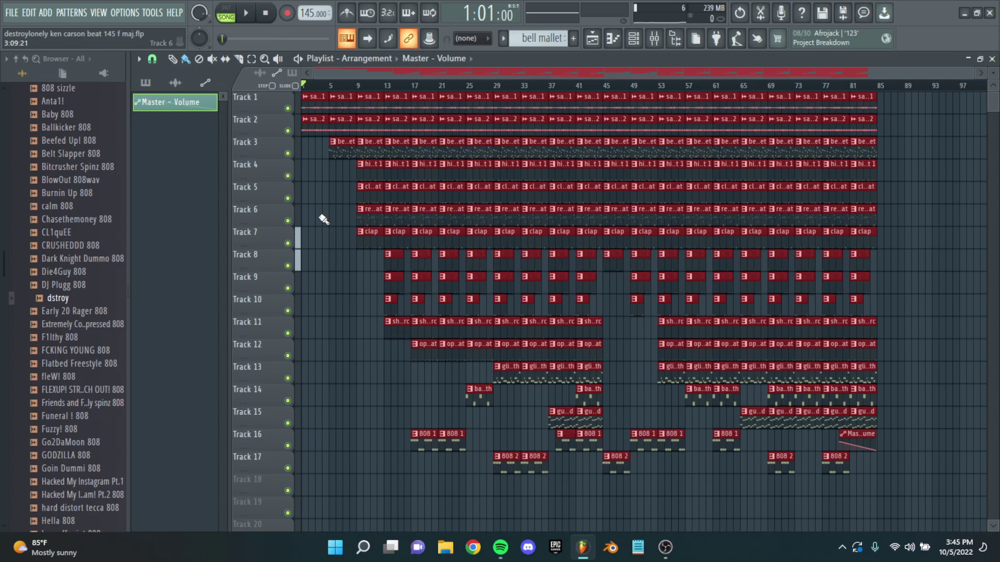
# Step: Examine the beat's full playlist arrangement, from the sample clips on Tracks 1 and 2 through the 808 clips on Tracks 16 and 17
pyautogui.scroll(4, 321, 218)
pyautogui.scroll(-4, 502, 267)
pyautogui.keyDown('ctrl'); pyautogui.click(342, 294); pyautogui.keyUp('ctrl')
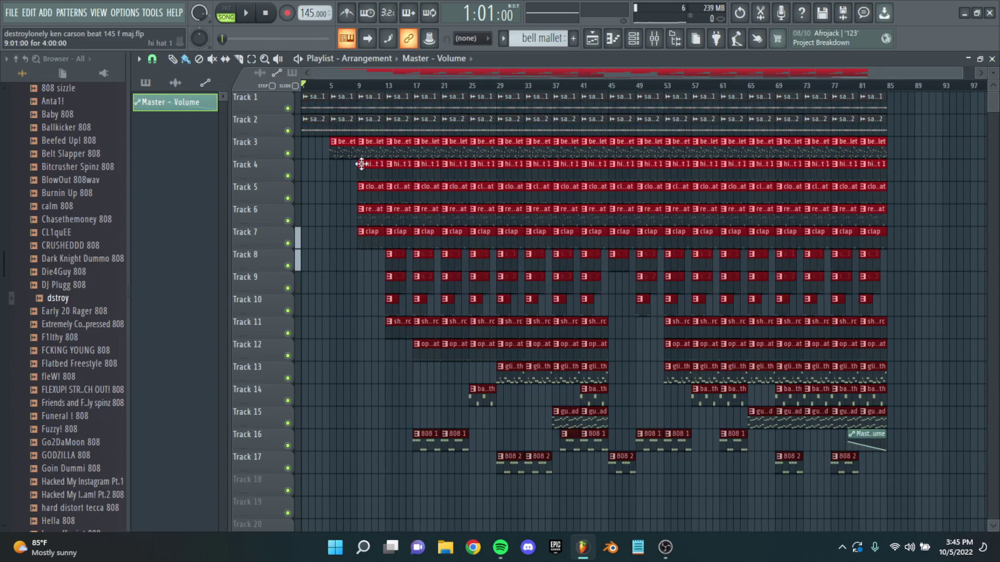
pyautogui.scroll(3, 332, 138)
pyautogui.scroll(-4, 557, 161)
pyautogui.moveTo(551, 135); pyautogui.dragTo(325, 74)
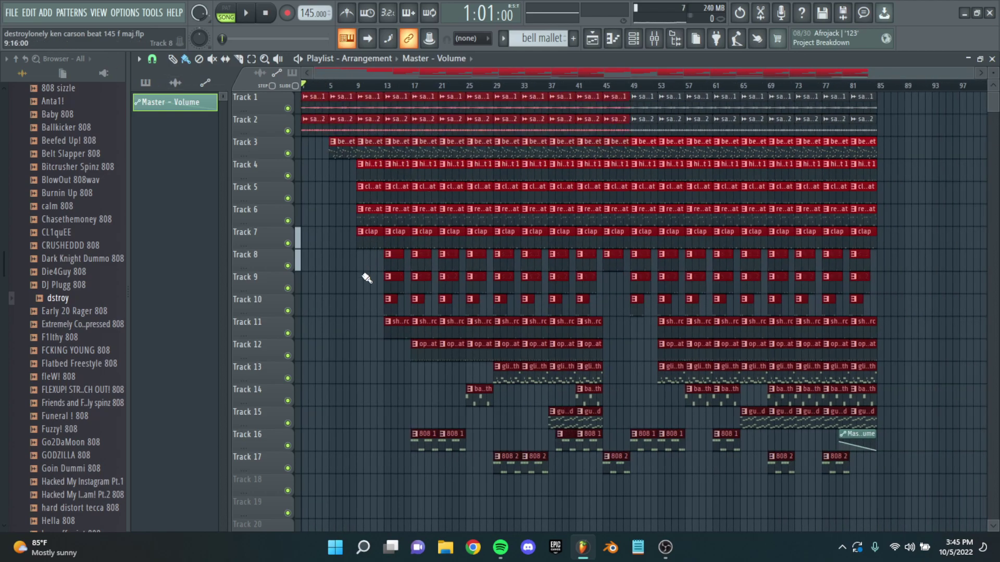
pyautogui.scroll(-3, 354, 336)
pyautogui.scroll(3, 334, 271)
pyautogui.scroll(3, 333, 212)
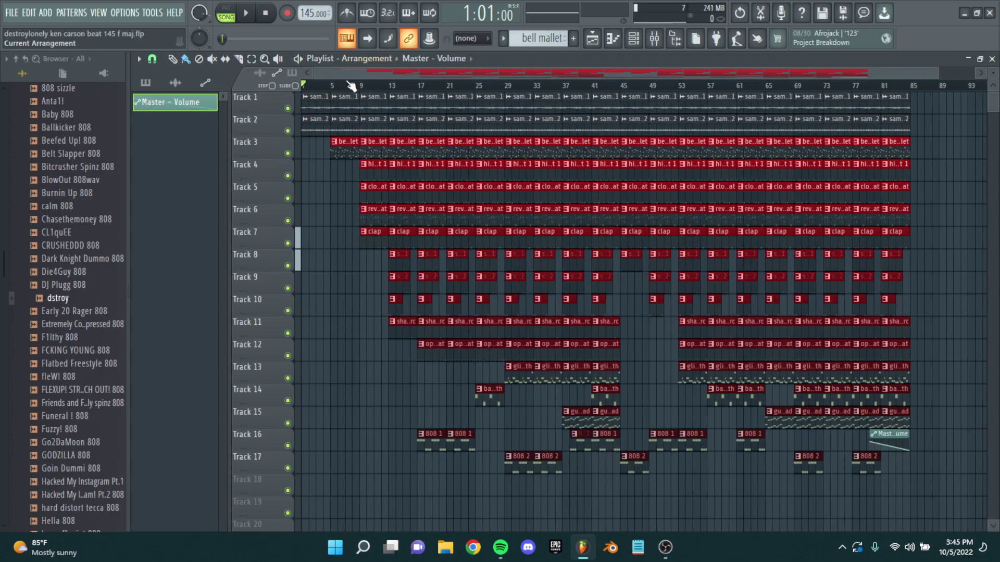
pyautogui.moveTo(376, 143); pyautogui.dragTo(306, 98)
pyautogui.scroll(2, 306, 209)
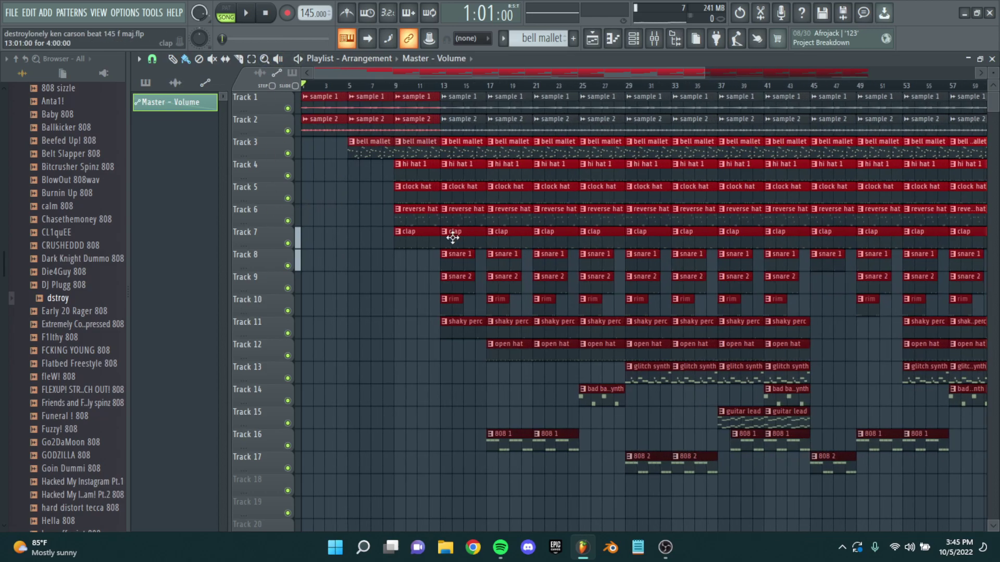
pyautogui.scroll(-2, 457, 237)
pyautogui.moveTo(678, 287); pyautogui.dragTo(463, 123)
pyautogui.scroll(-1, 340, 239)
pyautogui.click(314, 223)
pyautogui.scroll(3, 416, 172)
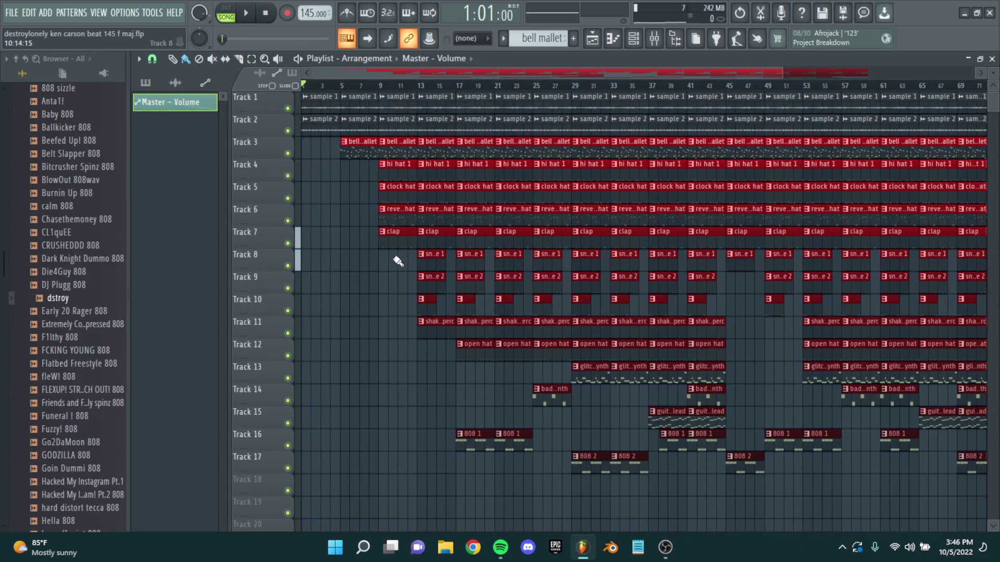
pyautogui.scroll(3, 342, 191)
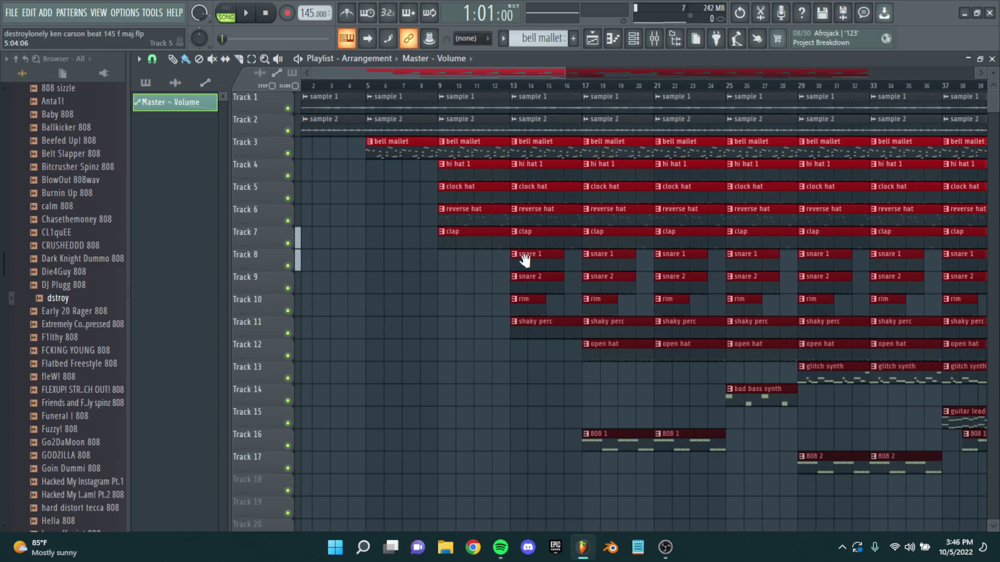
pyautogui.scroll(-3, 395, 316)
pyautogui.scroll(-2, 483, 203)
pyautogui.moveTo(482, 471); pyautogui.dragTo(435, 382)
pyautogui.scroll(4, 430, 405)
pyautogui.scroll(1, 490, 415)
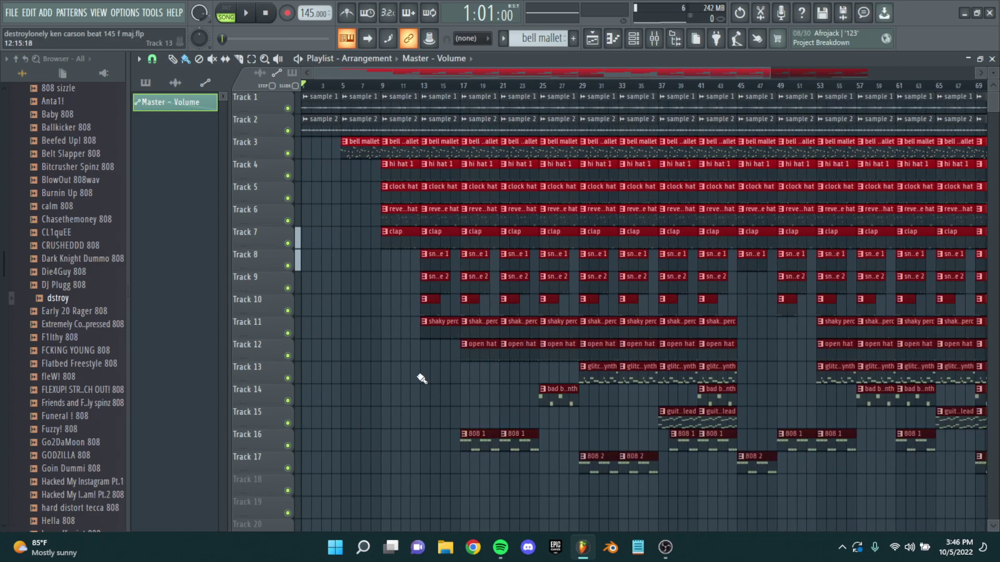
pyautogui.moveTo(485, 357); pyautogui.dragTo(5, 475)
pyautogui.scroll(-4, 706, 179)
pyautogui.scroll(5, 344, 135)
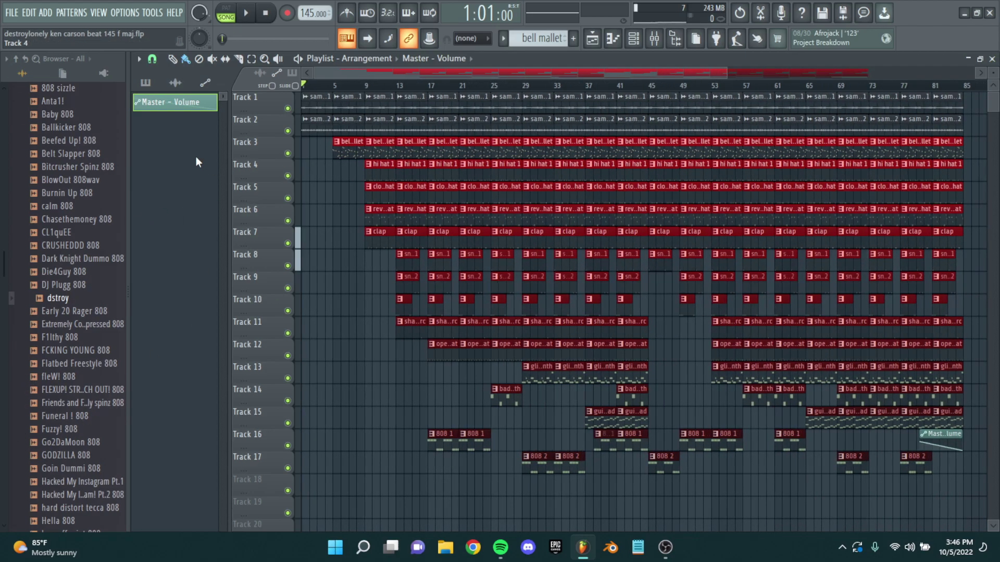
pyautogui.scroll(-2, 312, 130)
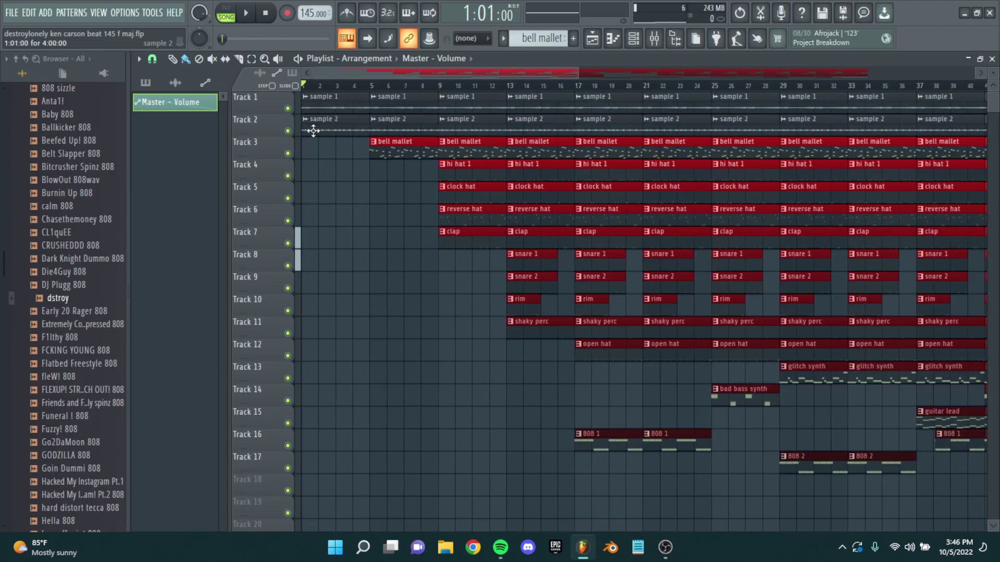
pyautogui.scroll(2, 327, 124)
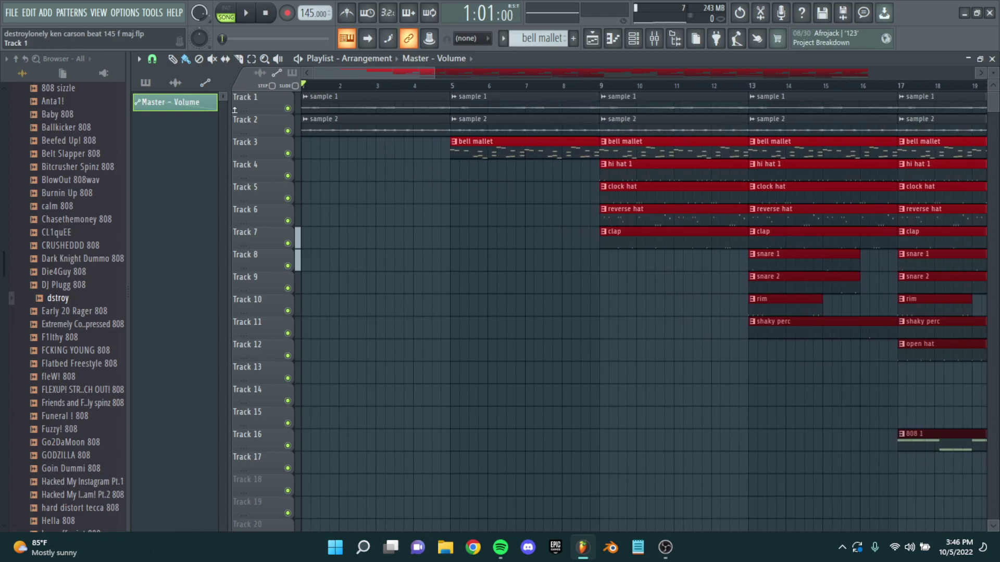
# Step: Switch to Spotify, look through the 2wnstar artist page and its discography, and close Spotify to return to FL Studio
pyautogui.click(465, 469)
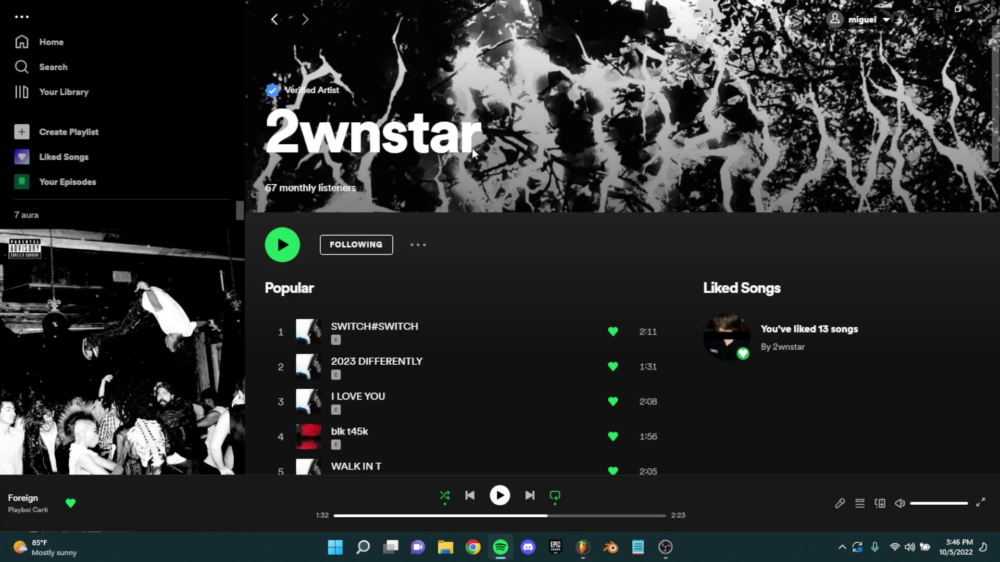
pyautogui.scroll(-8, 268, 199)
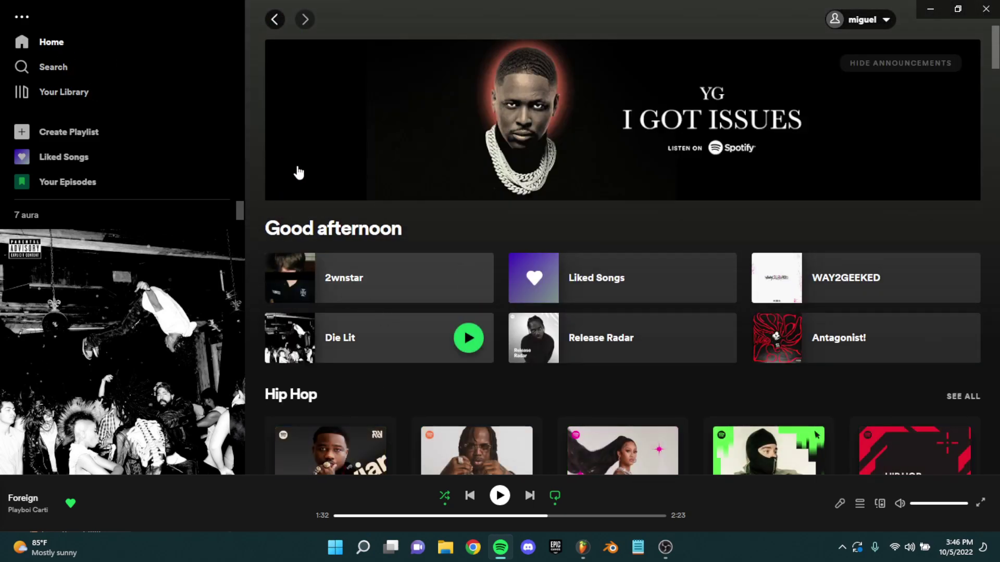
pyautogui.click(343, 333)
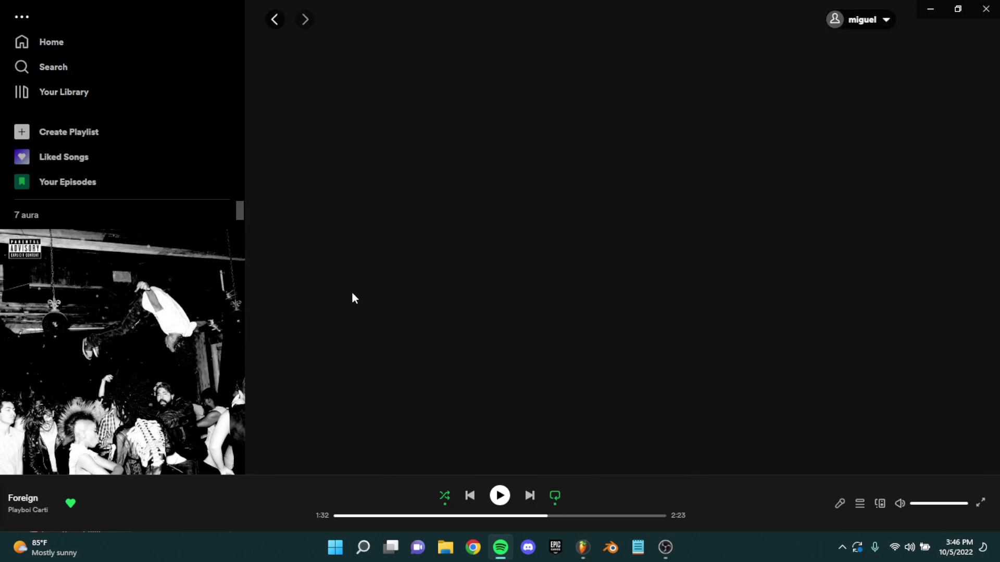
pyautogui.hotkey('alt', 'Left')
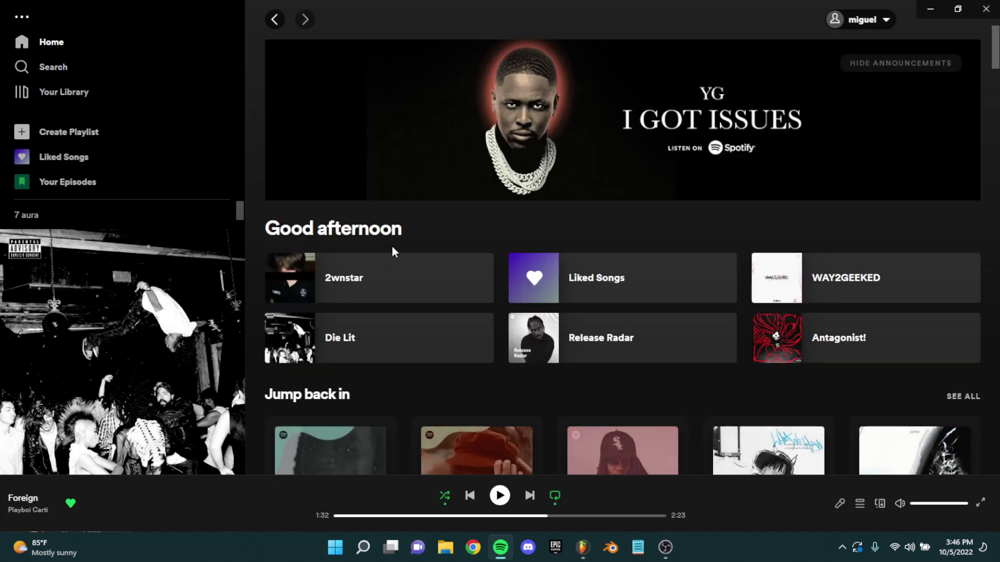
pyautogui.click(378, 273)
pyautogui.scroll(-8, 411, 260)
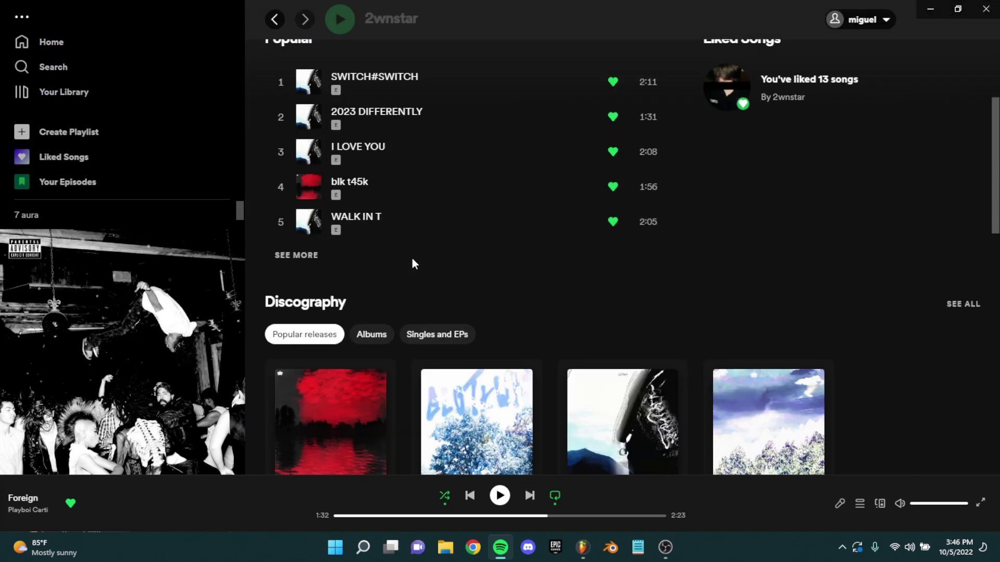
pyautogui.click(986, 8)
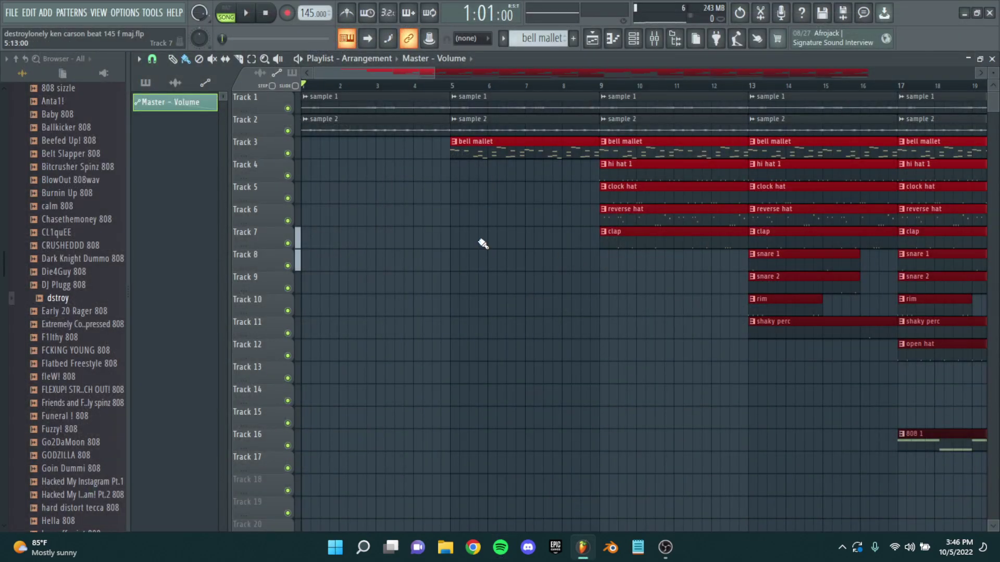
# Step: Solo Track 1 and play its first sample 1 clip from the start of the playlist
pyautogui.scroll(-3, 423, 246)
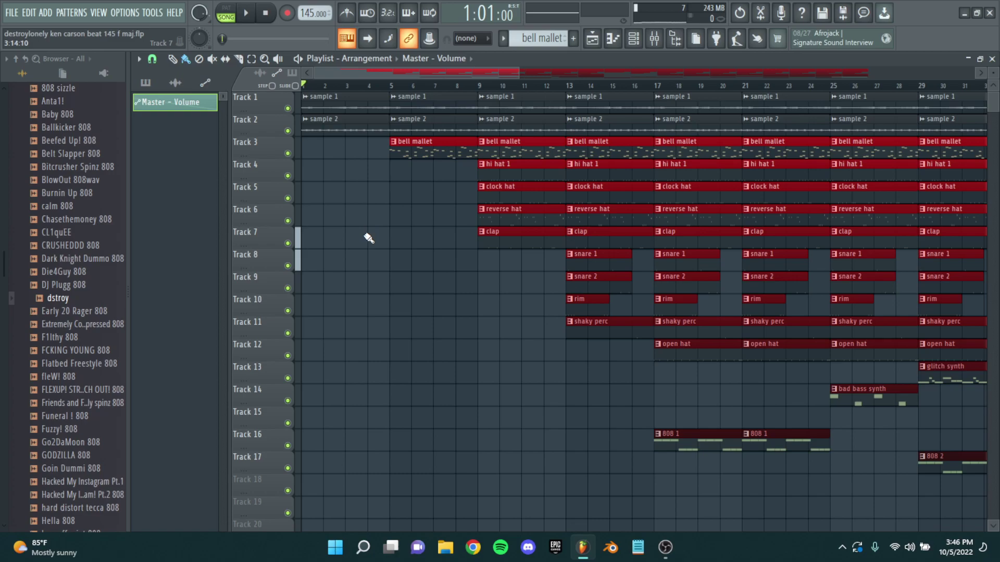
pyautogui.scroll(5, 334, 195)
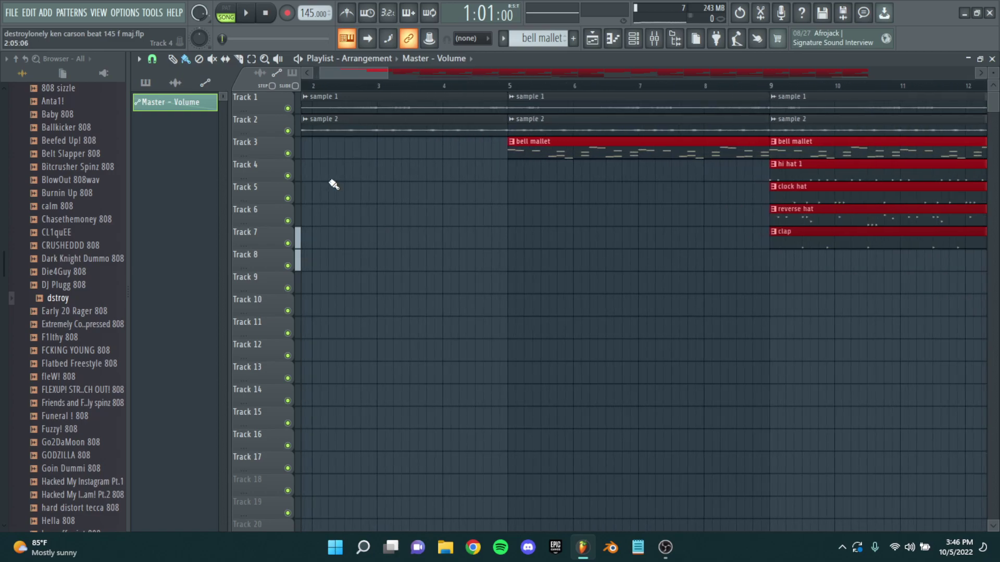
pyautogui.click(336, 92)
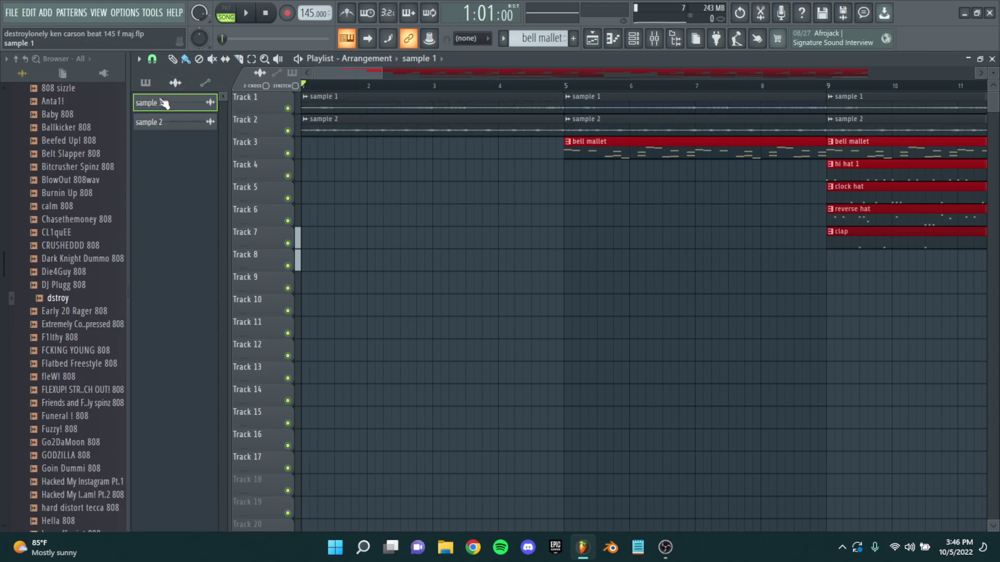
pyautogui.scroll(3, 312, 130)
pyautogui.scroll(-2, 448, 188)
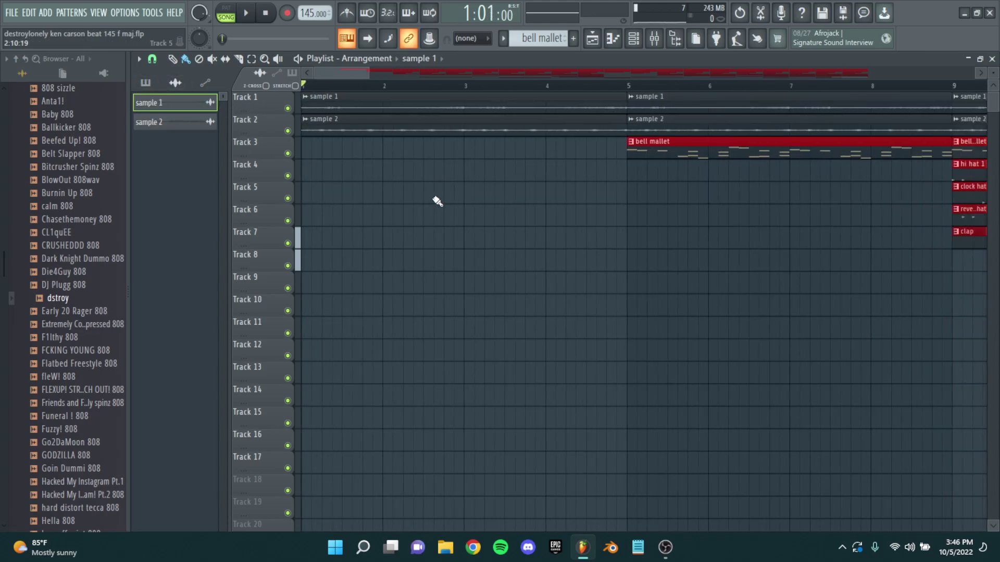
pyautogui.rightClick(289, 109)
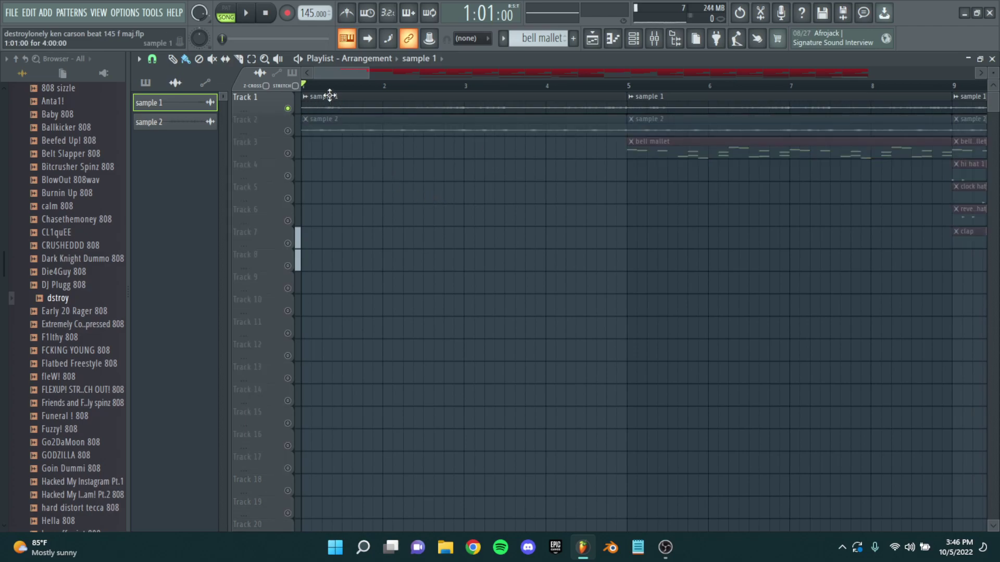
pyautogui.press('space')
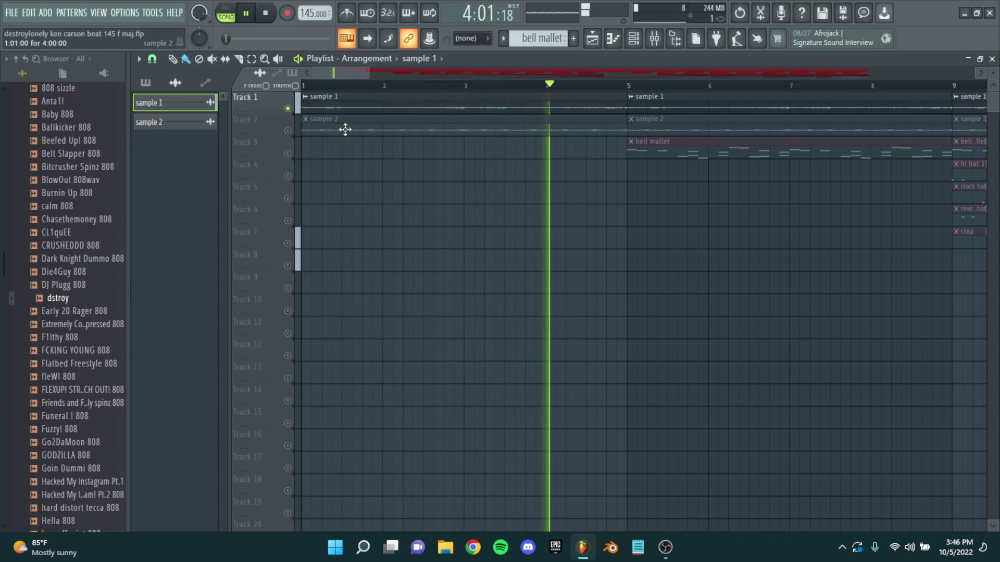
pyautogui.press('space')
# Step: Solo Track 2 and look over its sample 2 clips
pyautogui.click(319, 126)
pyautogui.scroll(-3, 385, 171)
pyautogui.scroll(3, 338, 172)
pyautogui.scroll(-3, 451, 202)
pyautogui.scroll(2, 455, 156)
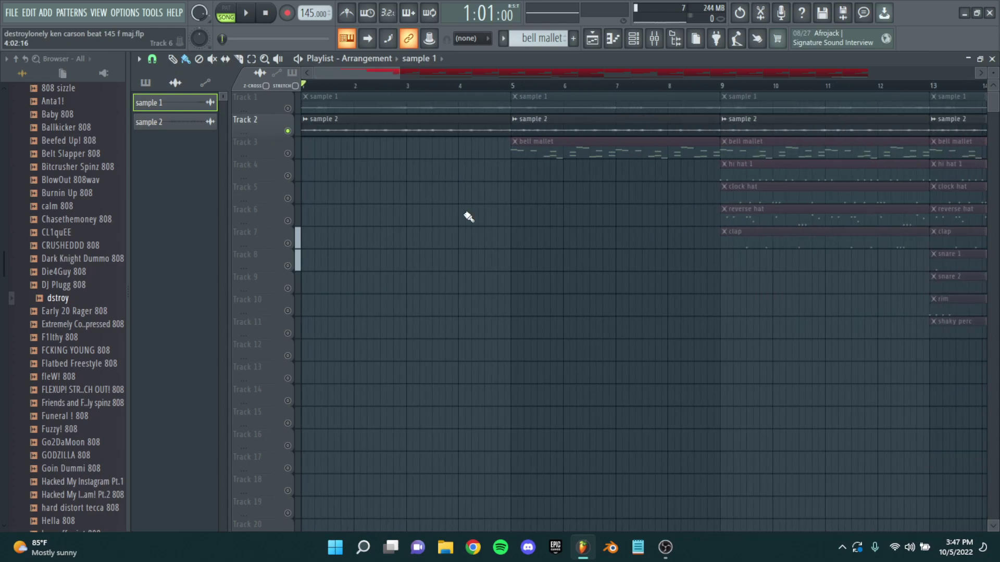
pyautogui.scroll(-1, 412, 187)
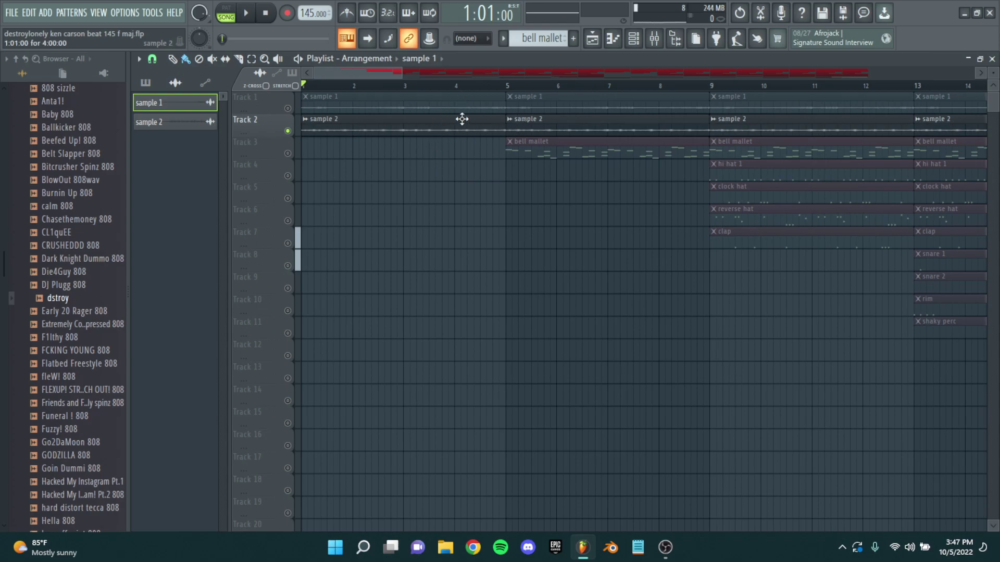
pyautogui.scroll(4, 444, 151)
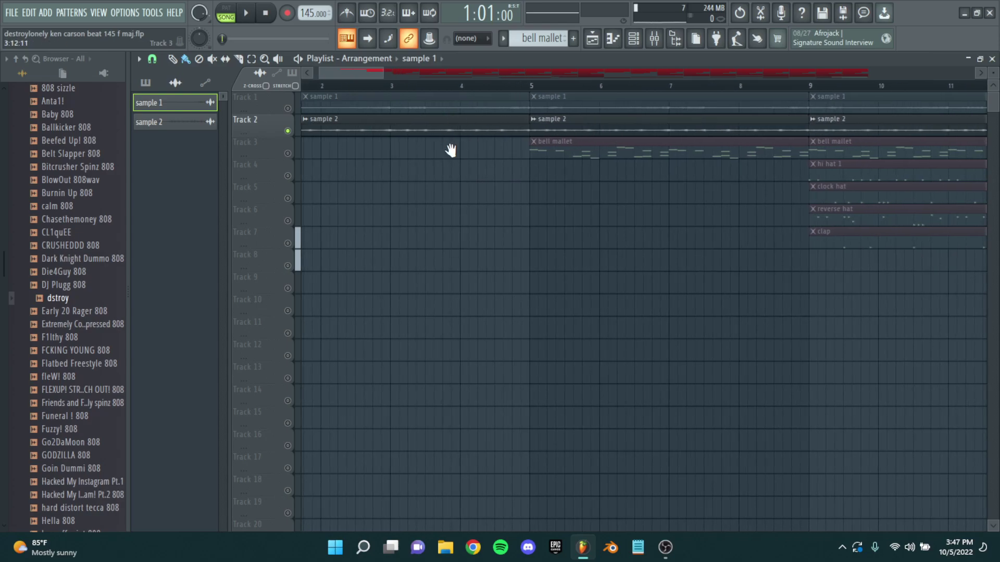
pyautogui.scroll(-4, 433, 172)
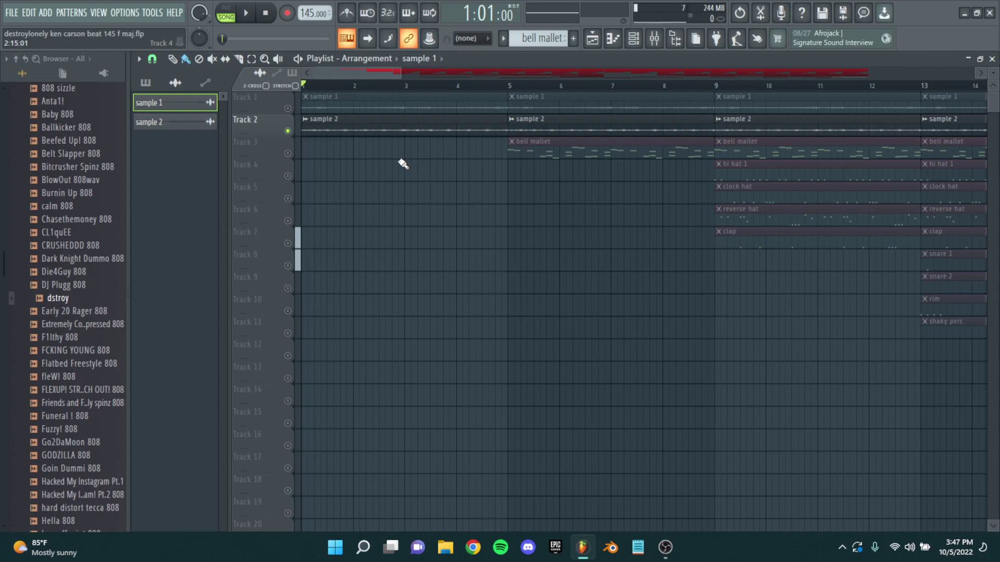
# Step: Turn off the Reverse effect in the sample 2 audio clip's settings and close them
pyautogui.doubleClick(335, 129)
pyautogui.click(368, 278)
pyautogui.click(369, 278)
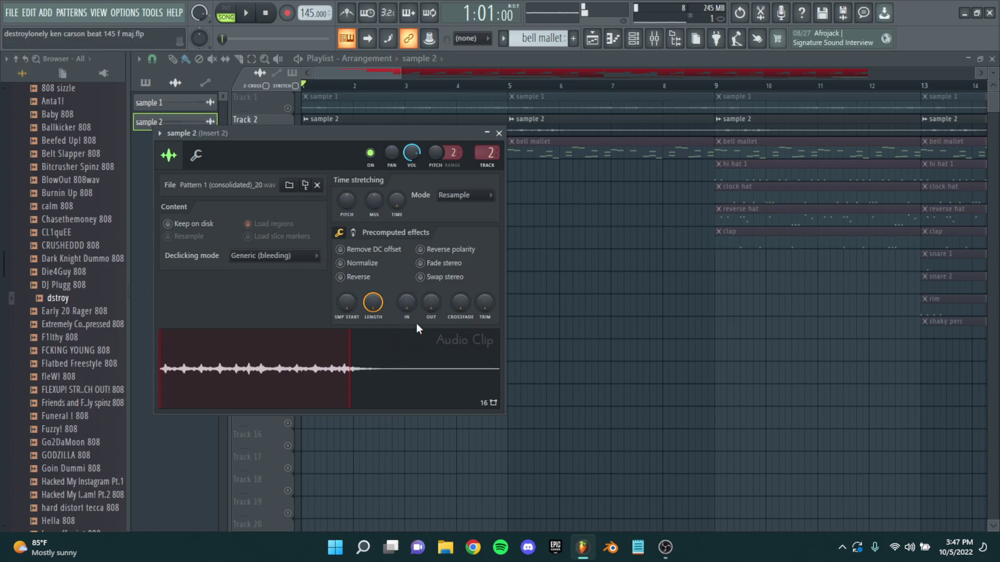
pyautogui.click(499, 134)
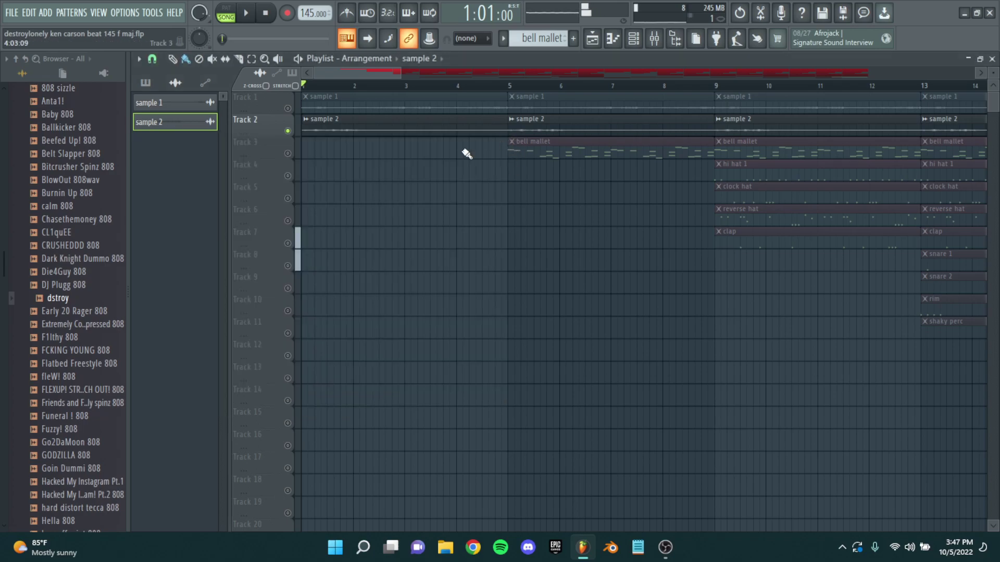
# Step: Enable the Reverse effect for the sample 2 audio clip, close its settings, and play the soloed track from the start
pyautogui.doubleClick(345, 131)
pyautogui.click(340, 277)
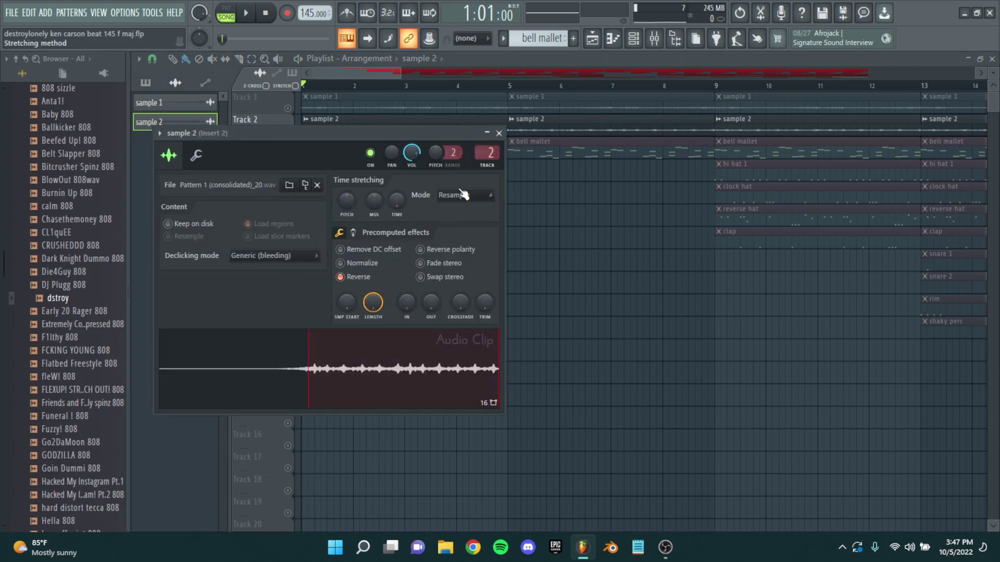
pyautogui.click(500, 134)
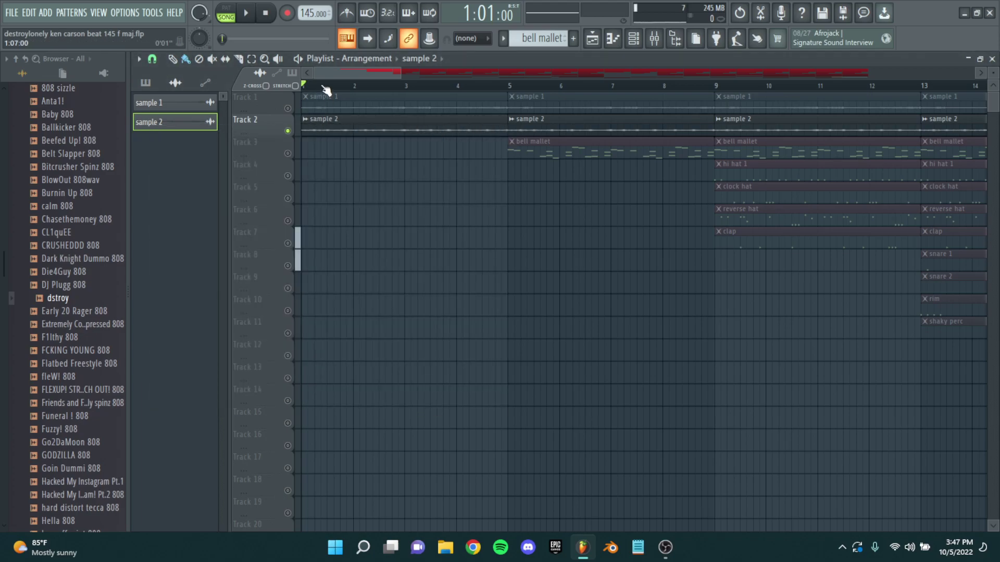
pyautogui.press('space')
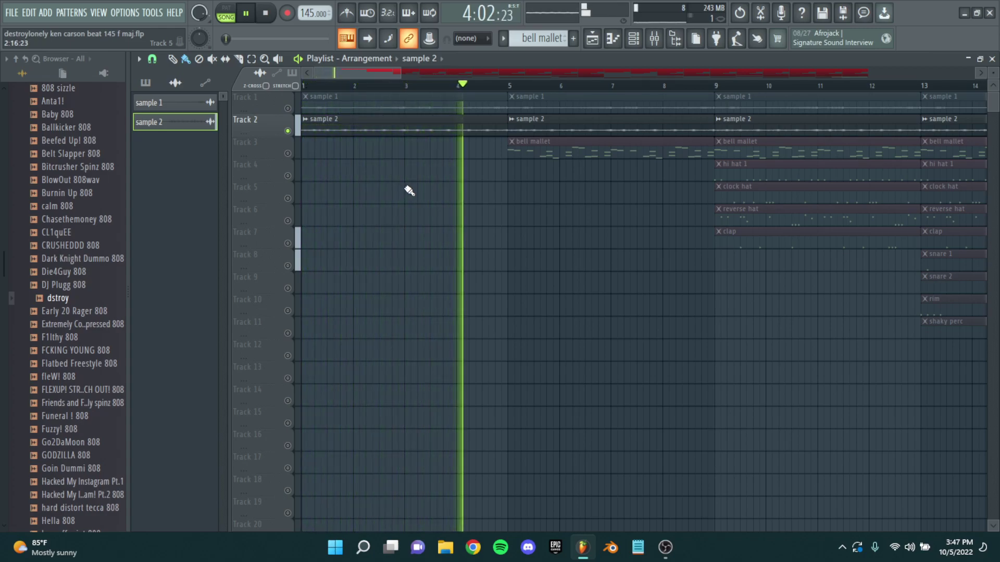
pyautogui.press('space')
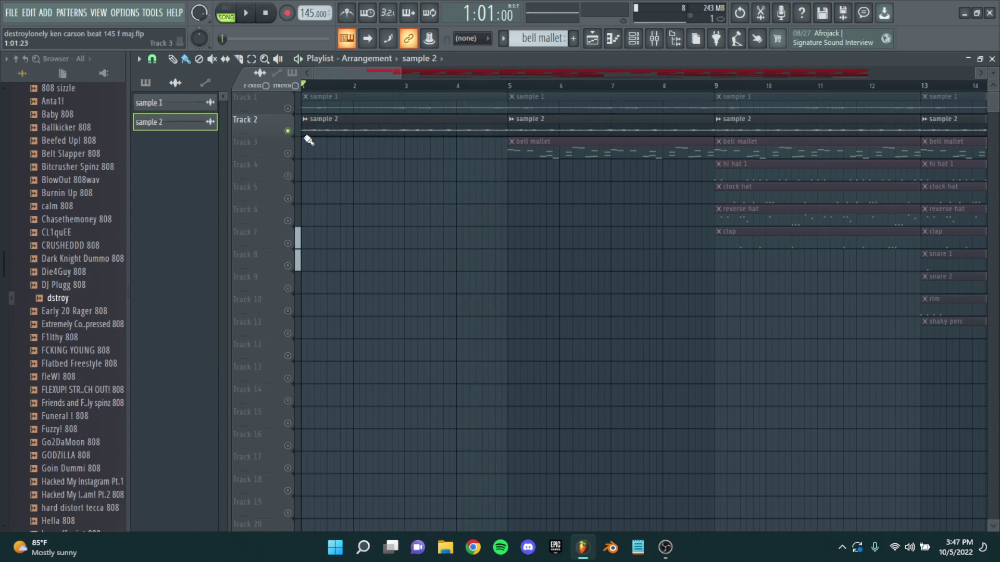
# Step: Solo Track 3 briefly, restore all tracks, and examine the bell mallet clips across the arrangement
pyautogui.click(288, 154)
pyautogui.scroll(-2, 313, 168)
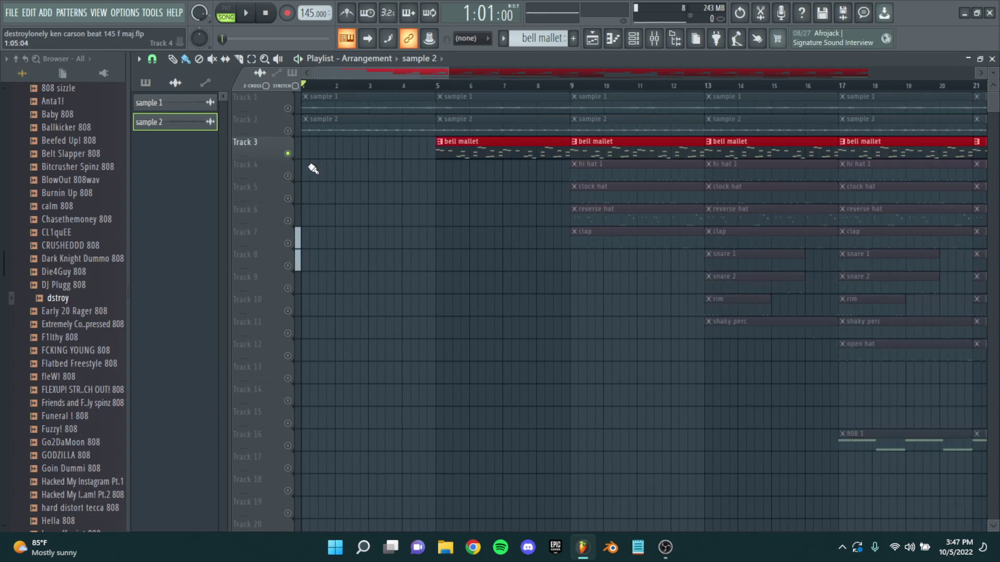
pyautogui.click(288, 154)
pyautogui.scroll(-2, 359, 130)
pyautogui.moveTo(363, 130); pyautogui.dragTo(707, 72)
pyautogui.scroll(-5, 717, 201)
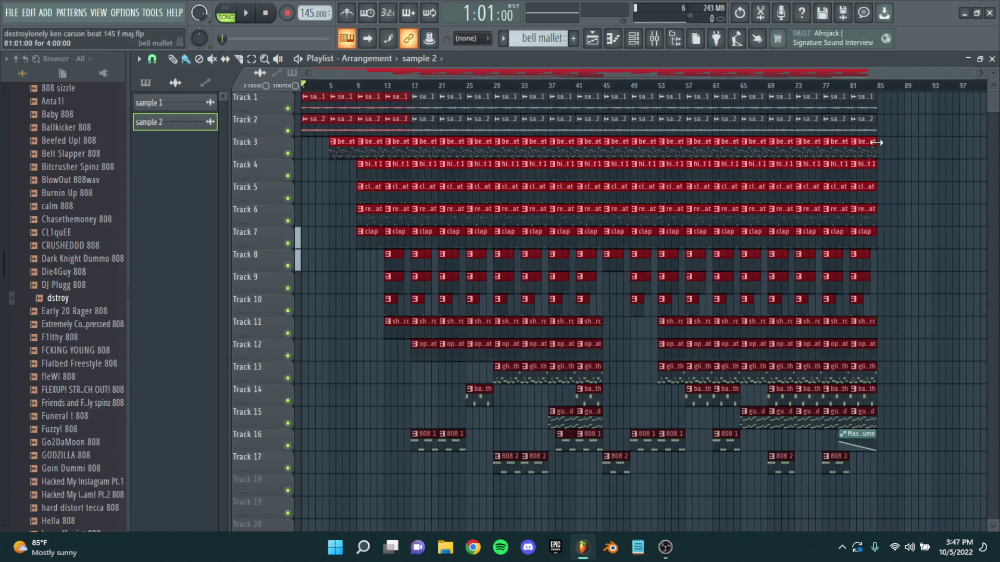
pyautogui.scroll(6, 390, 136)
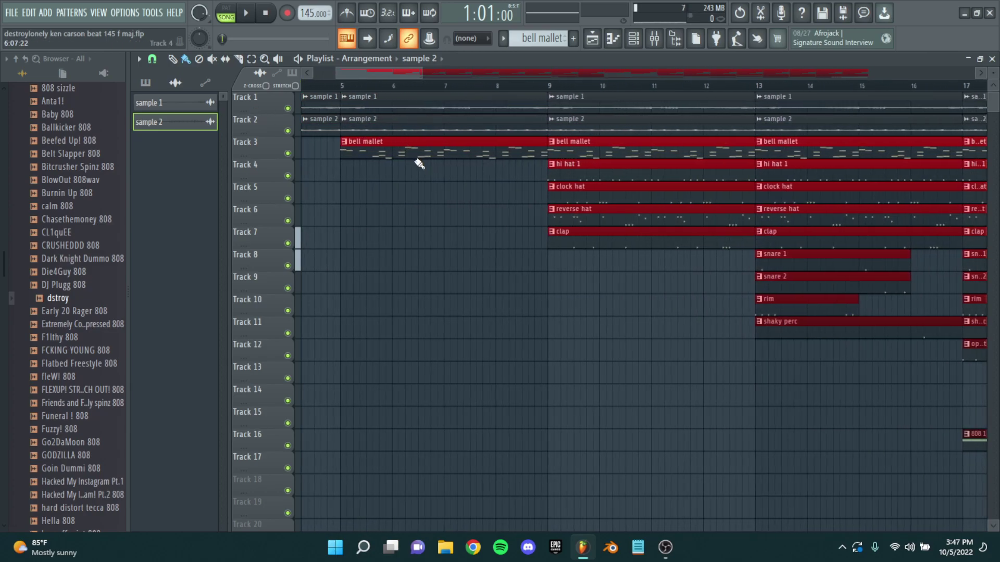
# Step: Open the first bell mallet clip's notes and check the Xpand!2 instrument's preset from the channel rack, closing both windows again
pyautogui.doubleClick(411, 152)
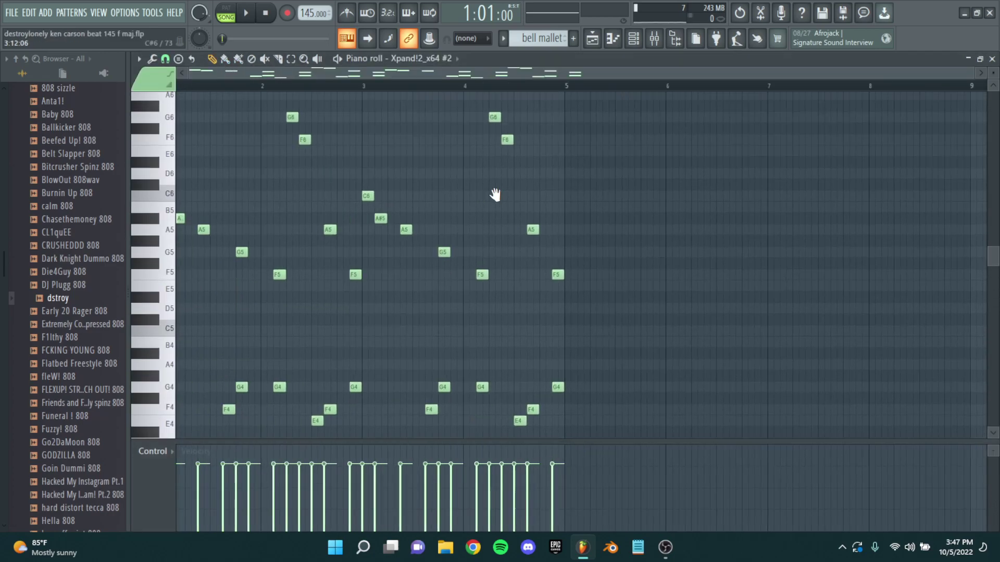
pyautogui.scroll(-3, 459, 191)
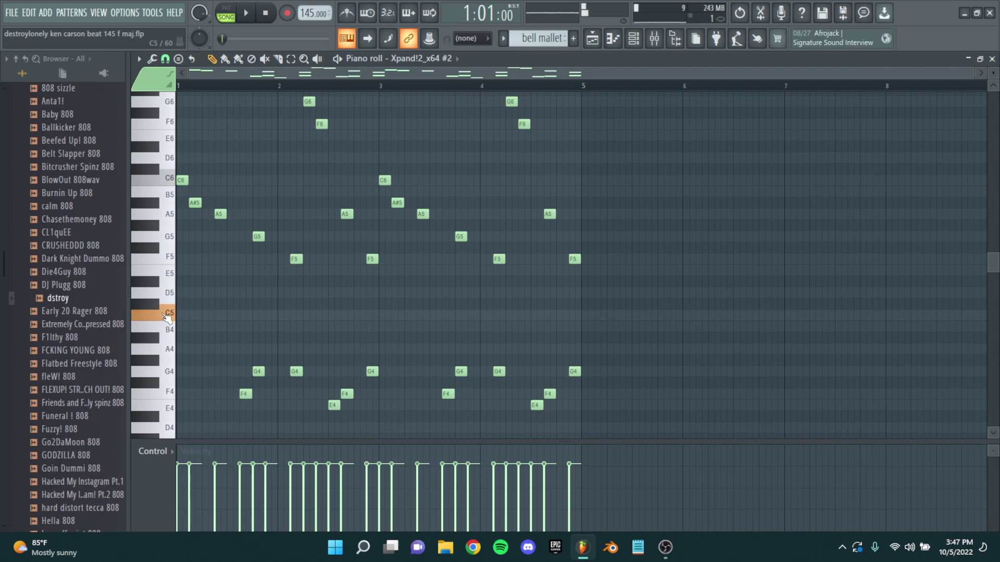
pyautogui.scroll(2, 584, 184)
pyautogui.click(633, 38)
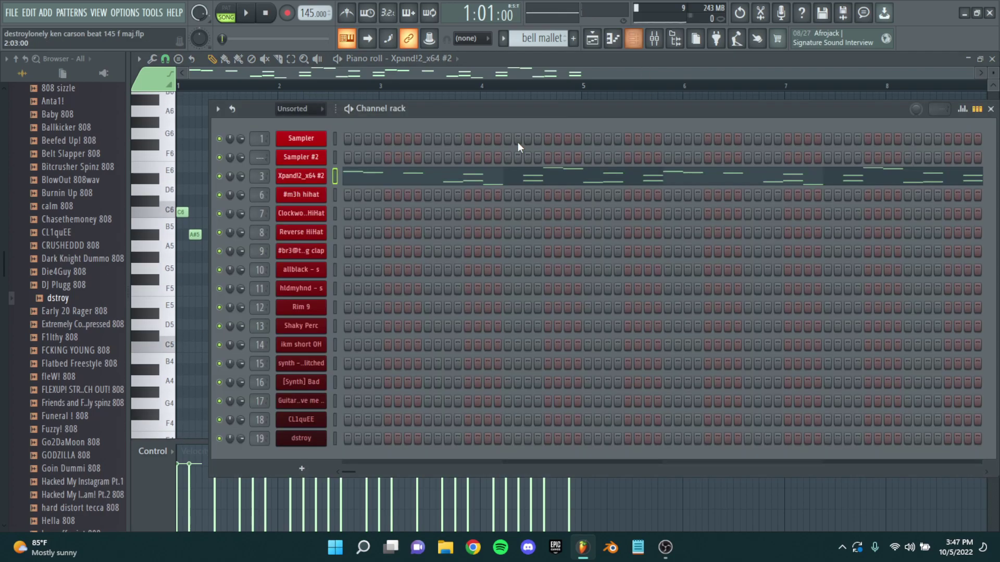
pyautogui.click(313, 180)
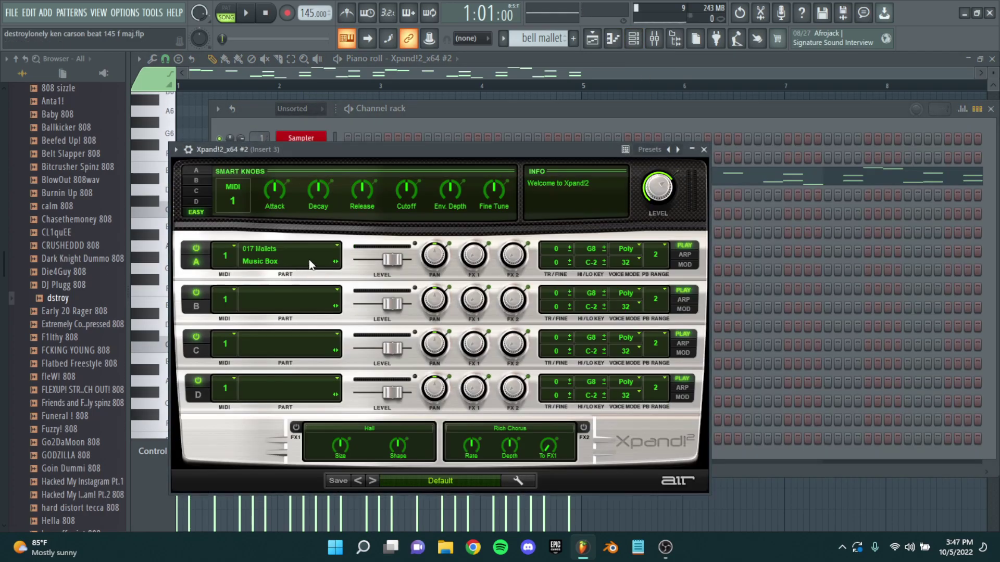
pyautogui.click(704, 149)
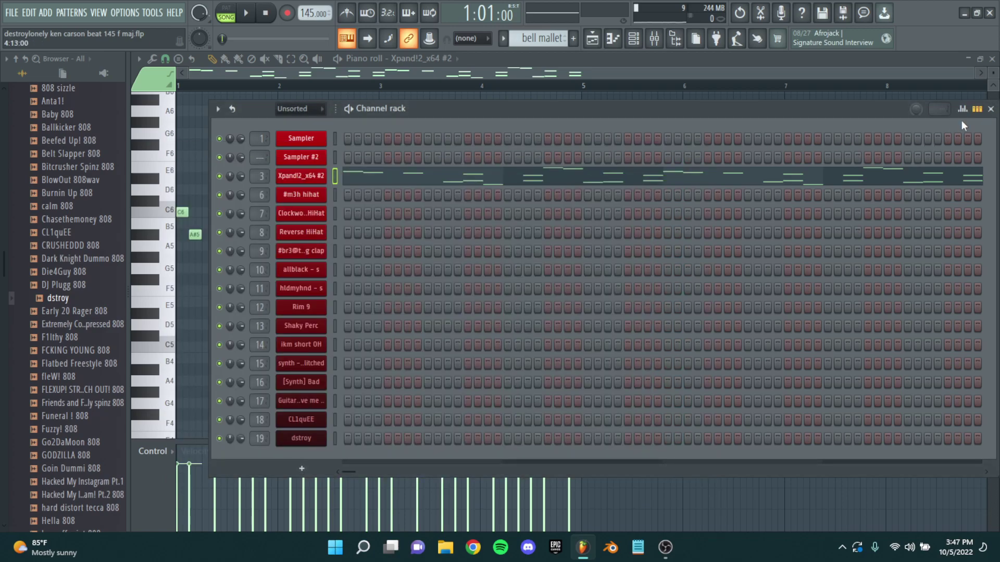
pyautogui.click(990, 109)
# Step: Examine the bell mallet notes and select the upper melody from F5 to G6
pyautogui.scroll(2, 318, 196)
pyautogui.scroll(-1, 343, 200)
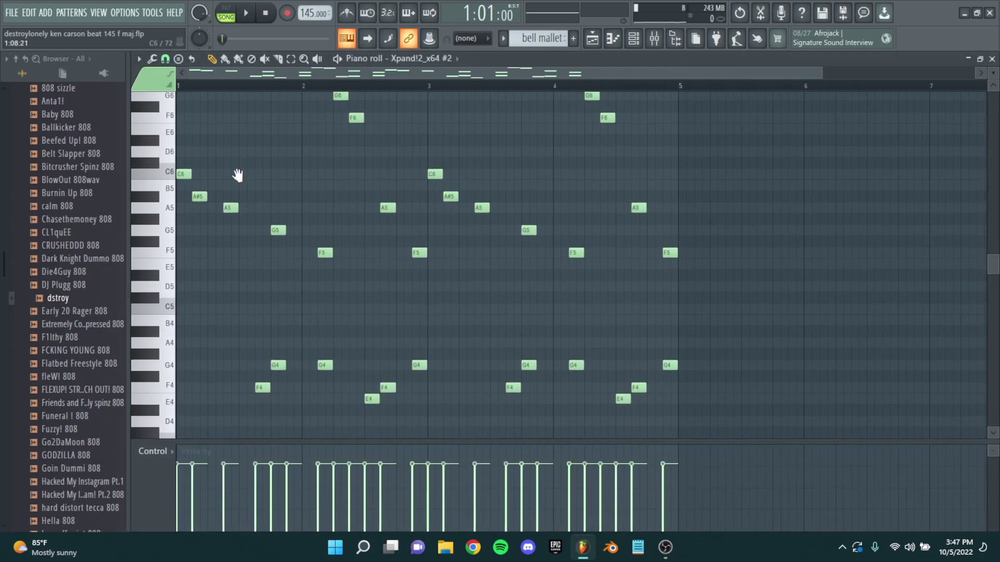
pyautogui.moveTo(243, 181); pyautogui.dragTo(239, 134)
pyautogui.scroll(-1, 239, 133)
pyautogui.moveTo(319, 219); pyautogui.dragTo(354, 301)
pyautogui.moveTo(293, 278); pyautogui.dragTo(451, 233)
pyautogui.moveTo(619, 303); pyautogui.dragTo(178, 93)
pyautogui.moveTo(257, 248); pyautogui.dragTo(256, 245)
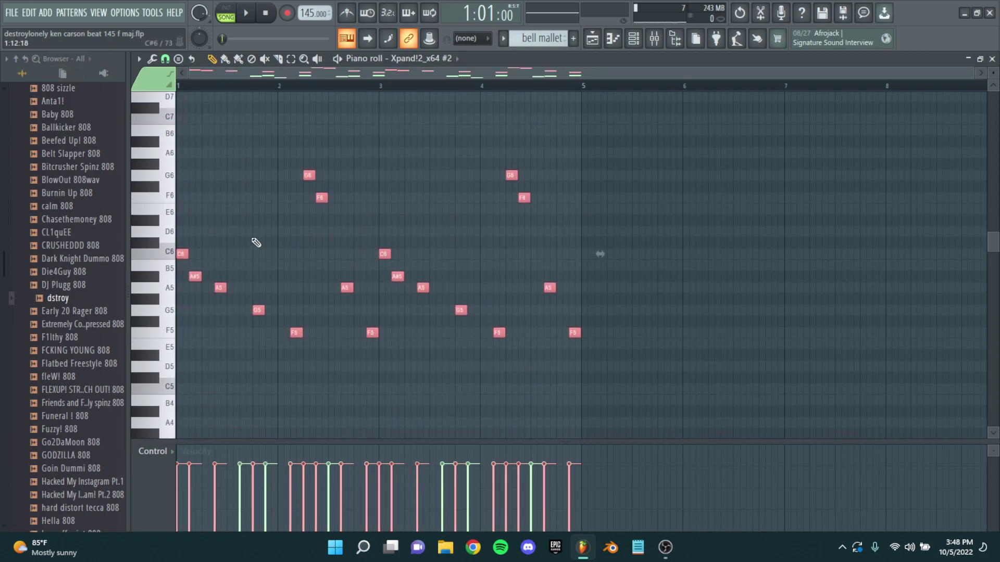
pyautogui.scroll(2, 369, 215)
pyautogui.scroll(-7, 384, 286)
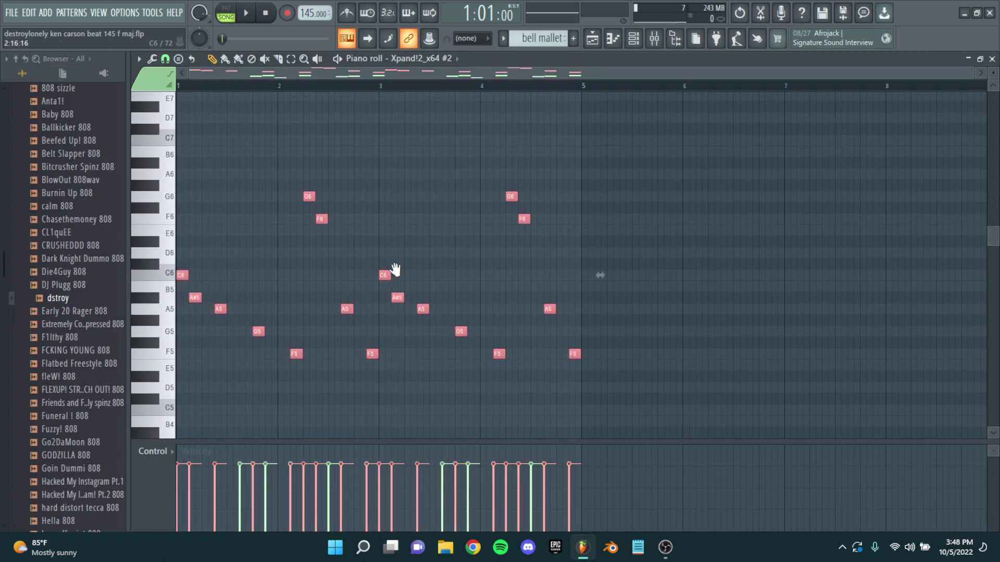
# Step: Select the bell mallet pattern's lower notes from C4 to G4 and delete them
pyautogui.moveTo(652, 242); pyautogui.dragTo(52, 430)
pyautogui.moveTo(297, 286); pyautogui.dragTo(484, 274)
pyautogui.scroll(3, 379, 245)
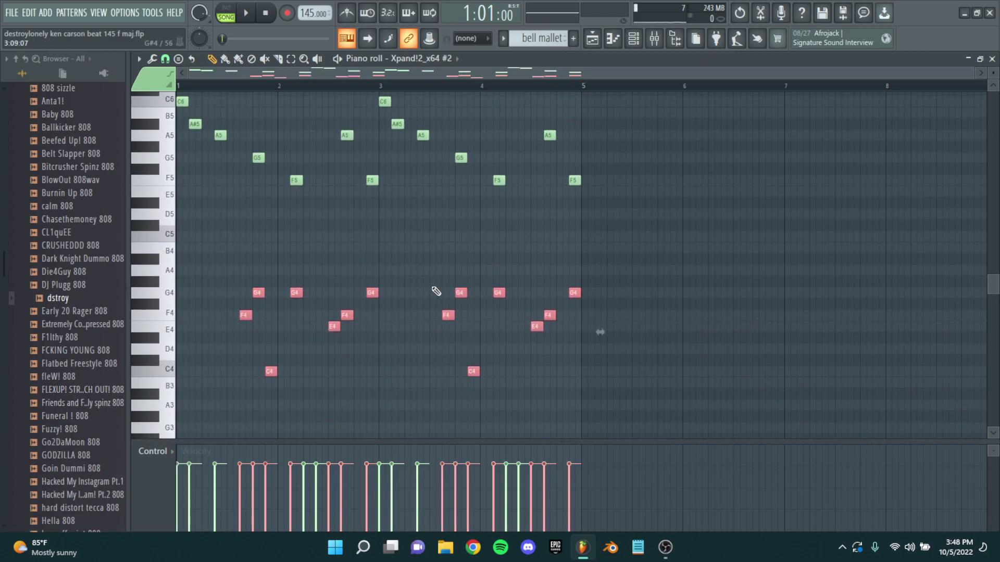
pyautogui.press('Delete')
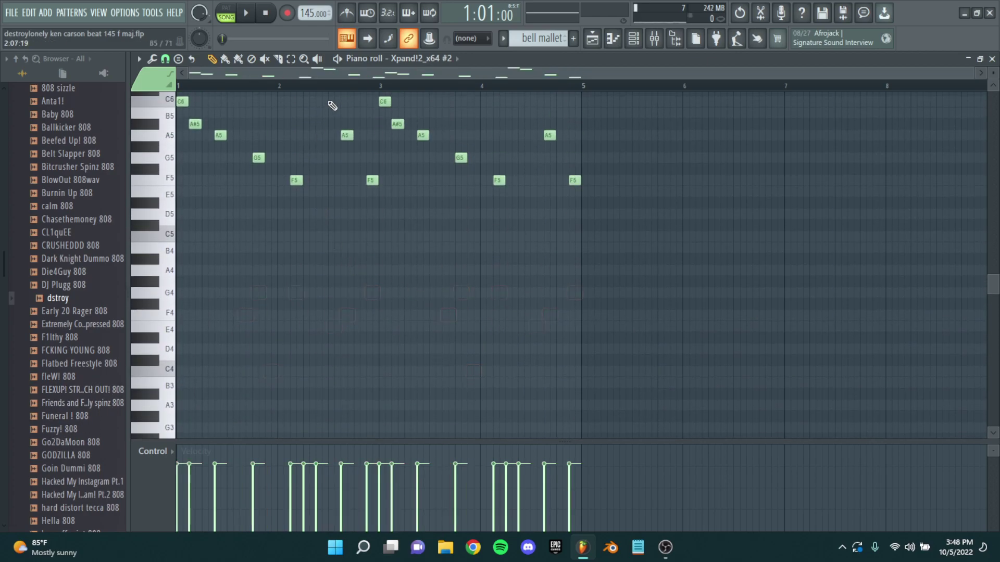
# Step: Play the bell mallet pattern with only its upper melody and stop playback
pyautogui.click(339, 59)
pyautogui.scroll(6, 374, 290)
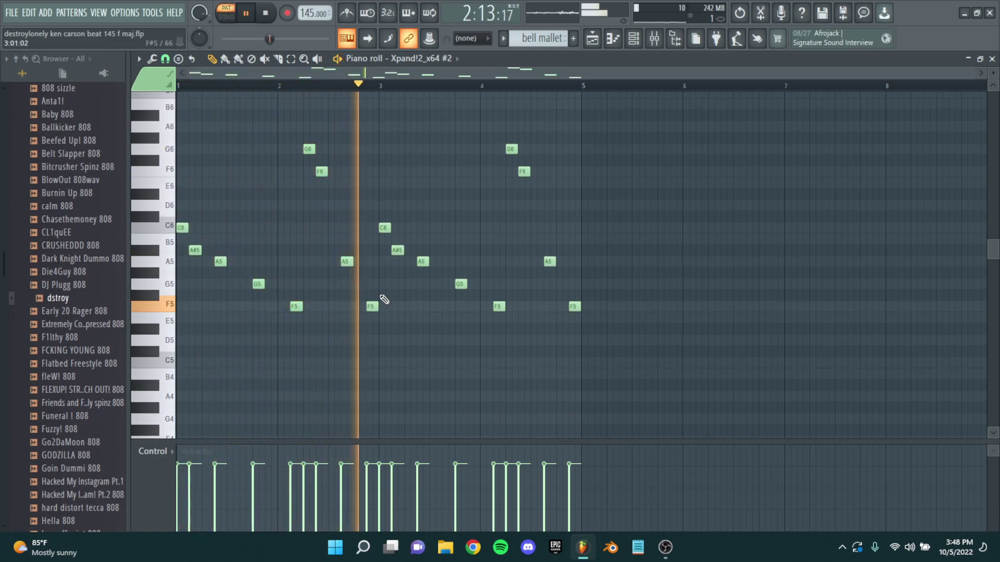
pyautogui.moveTo(394, 289); pyautogui.dragTo(491, 156)
pyautogui.press('space')
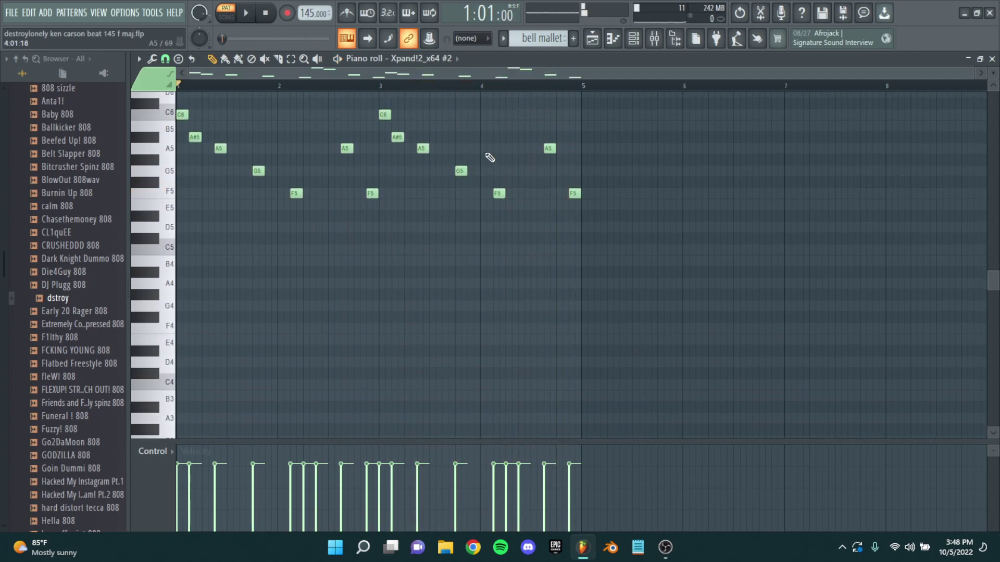
# Step: Undo the deletion of the lower bell mallet notes and clear any selection
pyautogui.hotkey('ctrl', 'z')
pyautogui.moveTo(499, 229); pyautogui.dragTo(598, 292)
pyautogui.keyDown('ctrl'); pyautogui.click(651, 261); pyautogui.keyUp('ctrl')
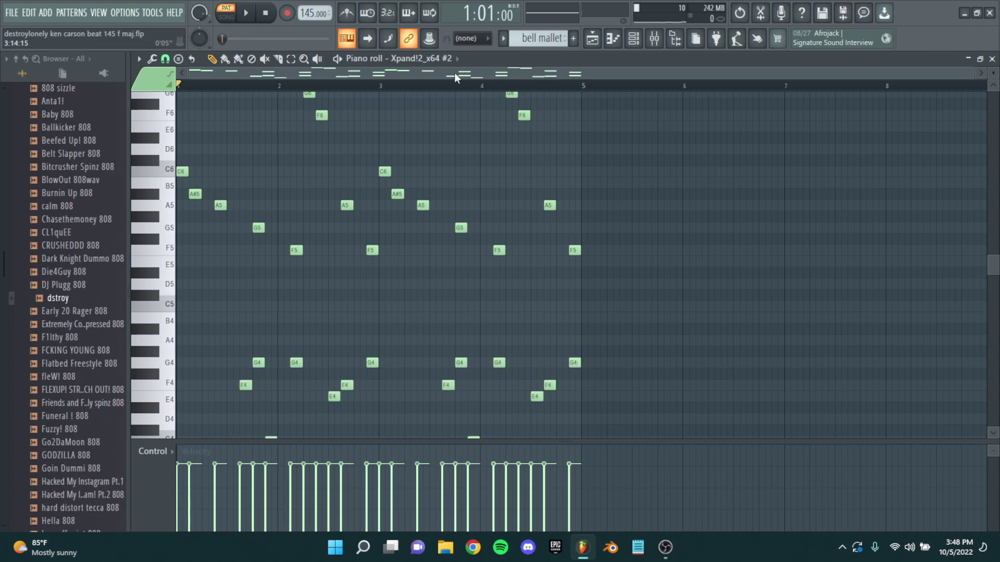
# Step: Play the complete bell mallet pattern with both note layers, stop it, and close the piano roll
pyautogui.click(338, 61)
pyautogui.scroll(-2, 370, 178)
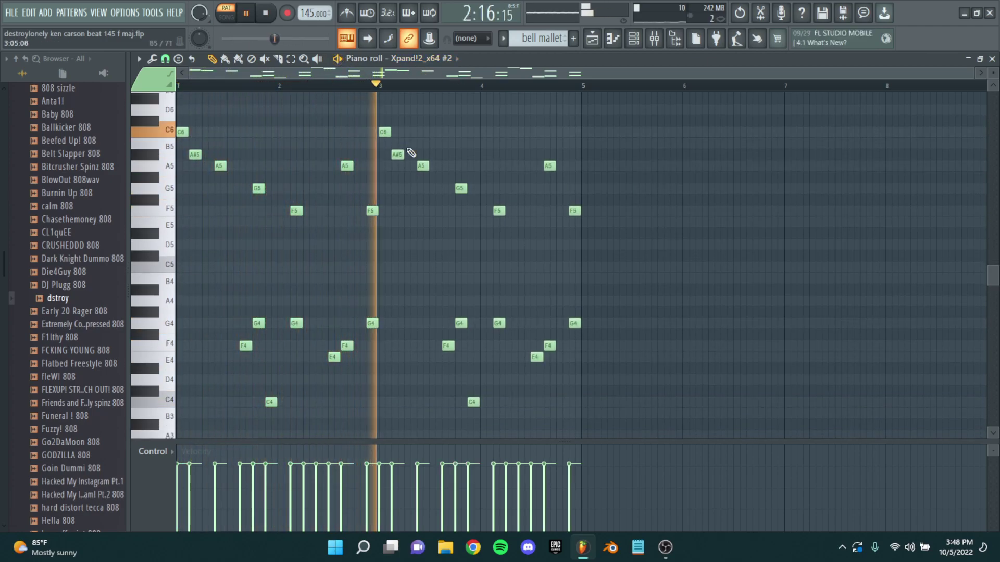
pyautogui.scroll(2, 469, 193)
pyautogui.scroll(-1, 649, 178)
pyautogui.press('space')
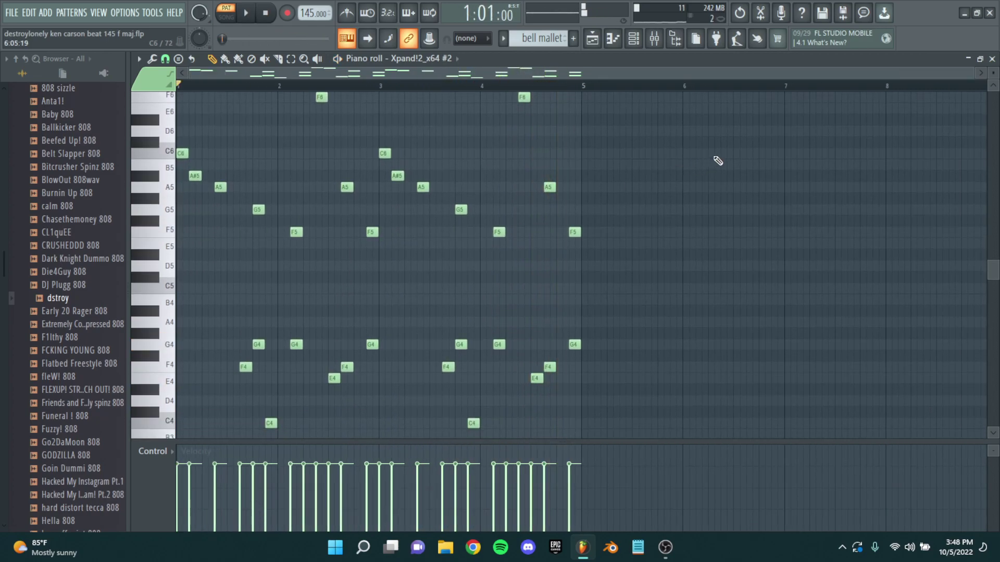
pyautogui.click(992, 59)
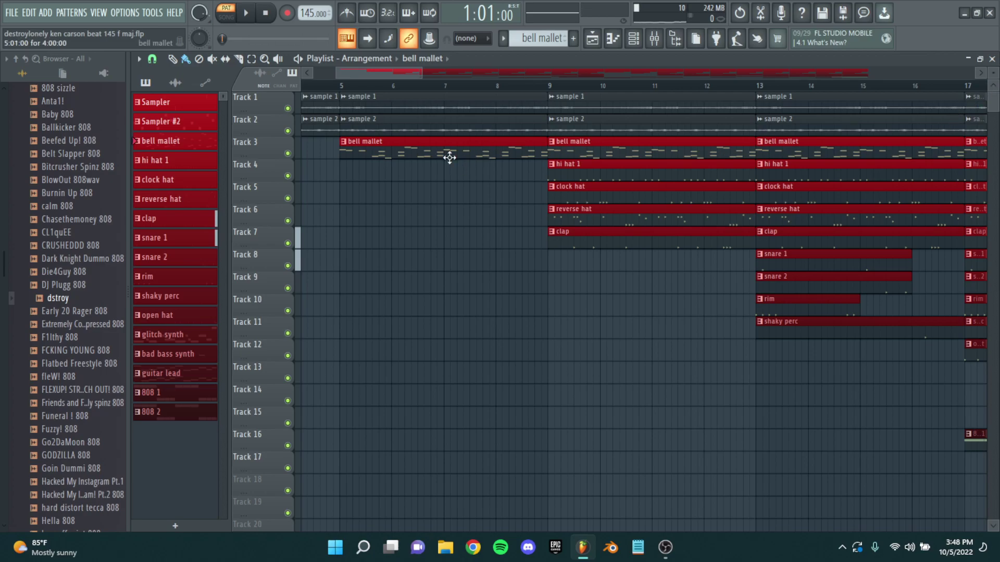
# Step: Open the hi hat 1 clip at bar 9 on Track 4, look over its notes, and close the piano roll
pyautogui.scroll(-2, 536, 189)
pyautogui.scroll(4, 521, 188)
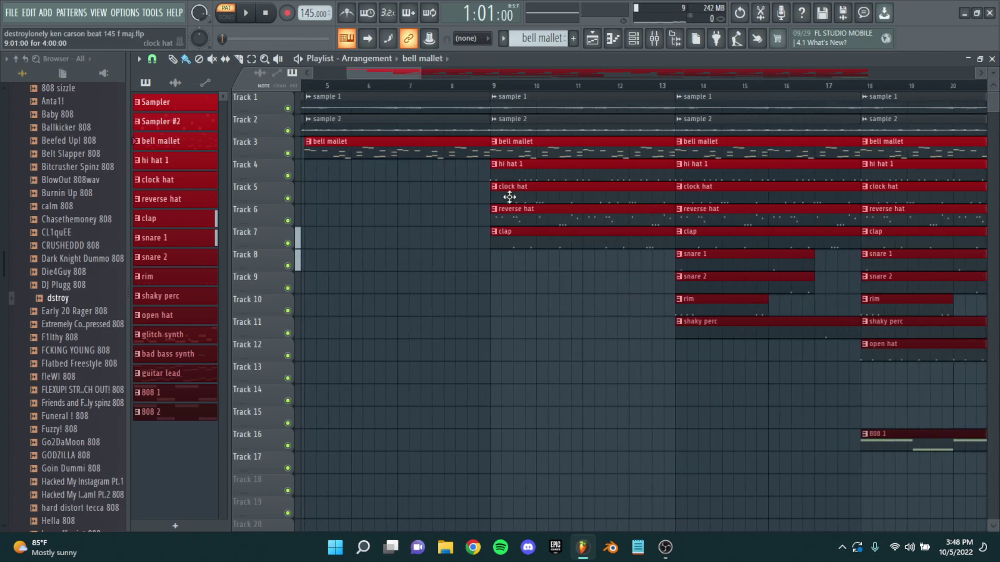
pyautogui.scroll(-3, 504, 172)
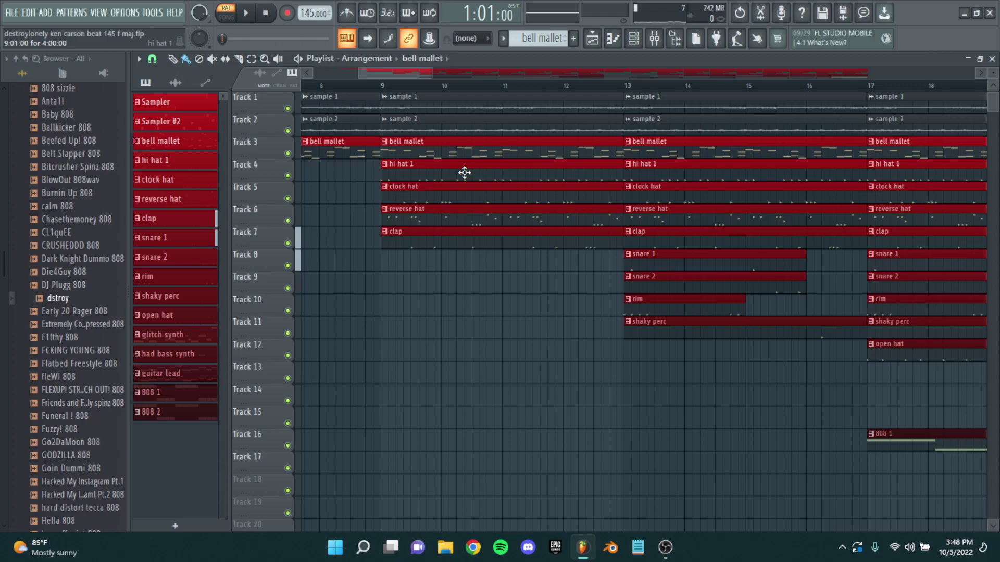
pyautogui.doubleClick(464, 173)
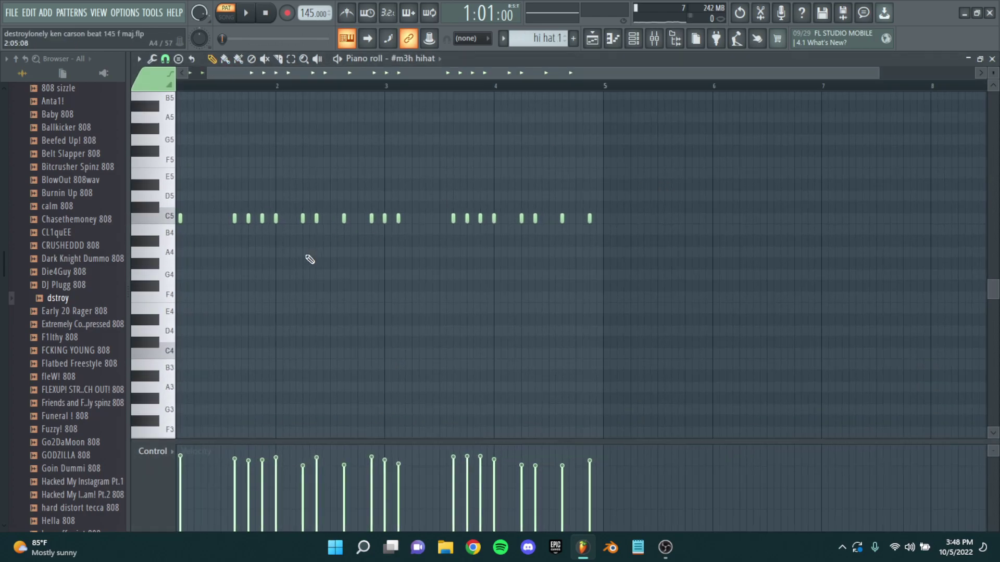
pyautogui.scroll(-2, 604, 324)
pyautogui.moveTo(403, 178); pyautogui.dragTo(479, 190)
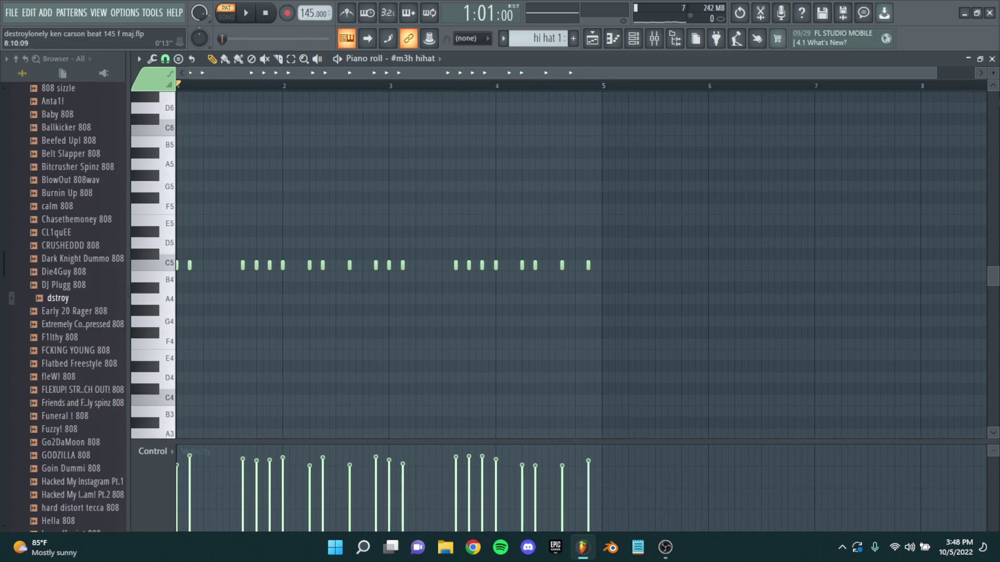
pyautogui.click(993, 59)
# Step: Find the glitch synth clip at bar 41 on Track 13 and open its notes
pyautogui.scroll(-2, 619, 245)
pyautogui.moveTo(687, 283); pyautogui.dragTo(265, 205)
pyautogui.moveTo(640, 247); pyautogui.dragTo(252, 216)
pyautogui.scroll(2, 729, 284)
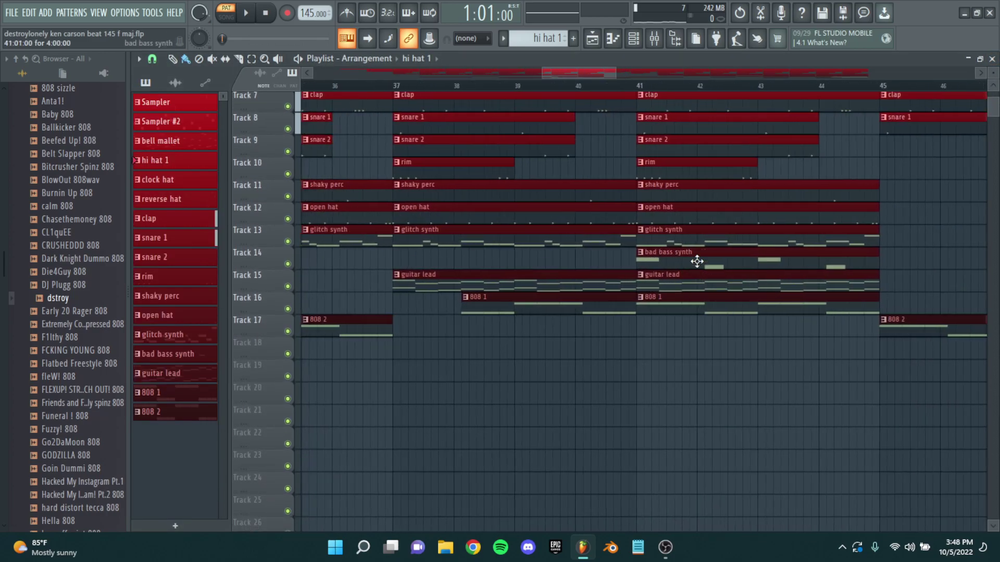
pyautogui.doubleClick(684, 244)
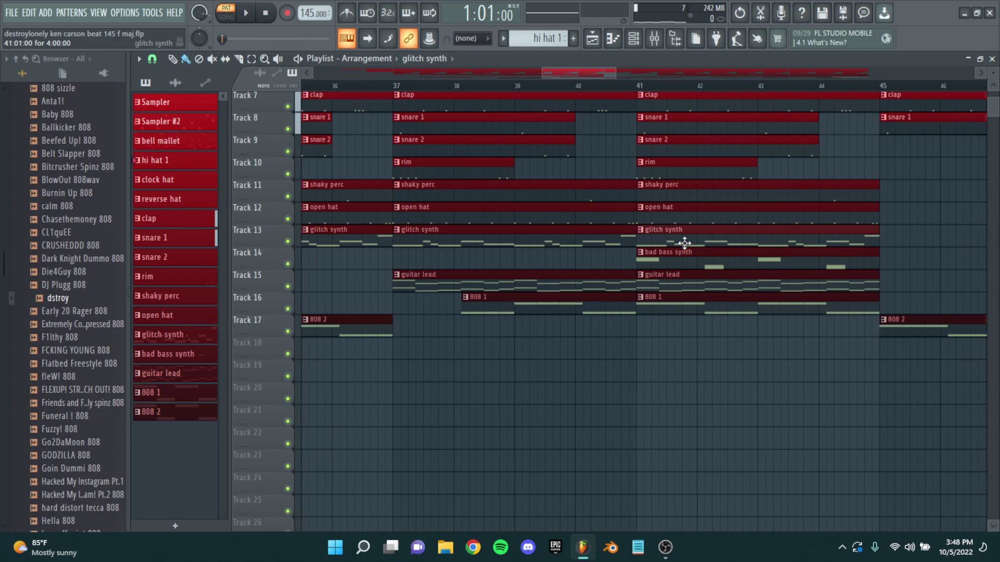
# Step: Find the T4keovr Kit in the browser and collapse its 808s folder to examine the kit's sound categories
pyautogui.scroll(15, 47, 245)
pyautogui.scroll(4, 46, 244)
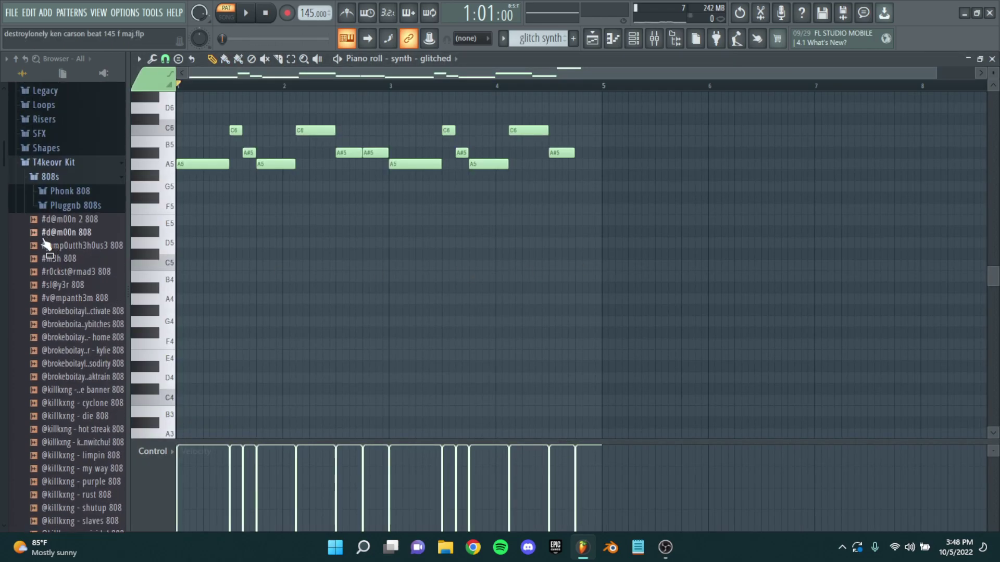
pyautogui.click(40, 177)
pyautogui.scroll(-4, 62, 323)
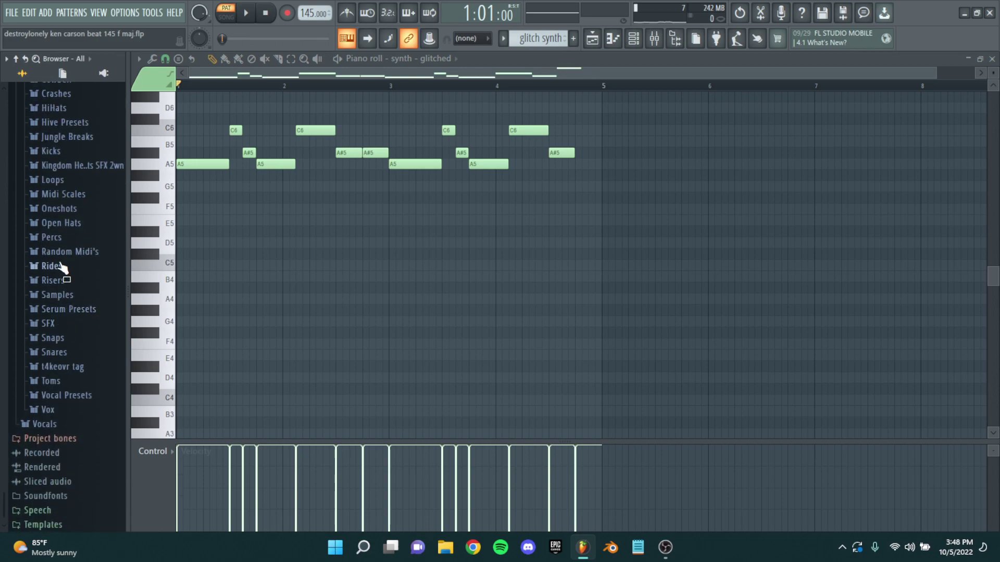
pyautogui.scroll(3, 60, 260)
pyautogui.click(52, 100)
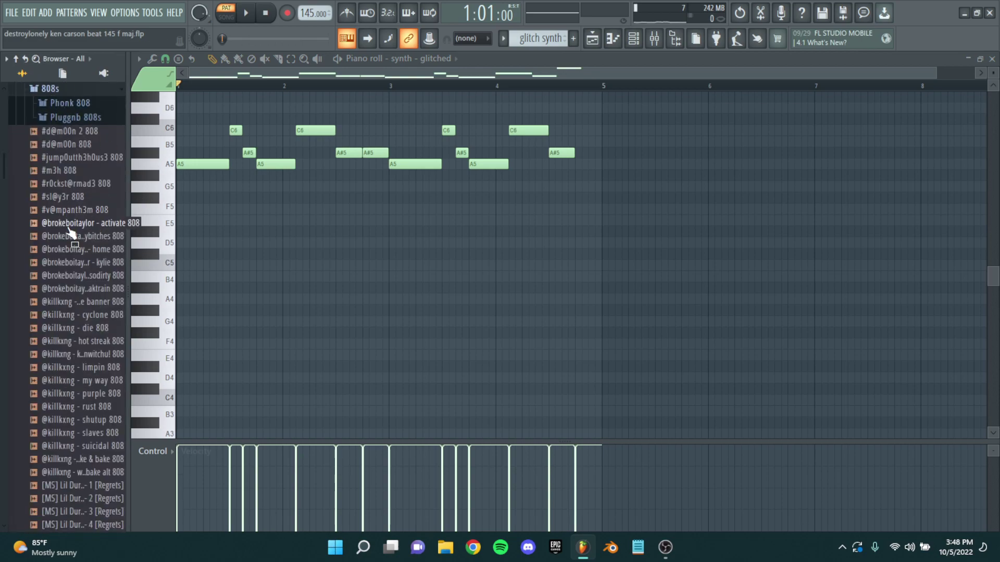
pyautogui.scroll(3, 73, 218)
pyautogui.click(63, 169)
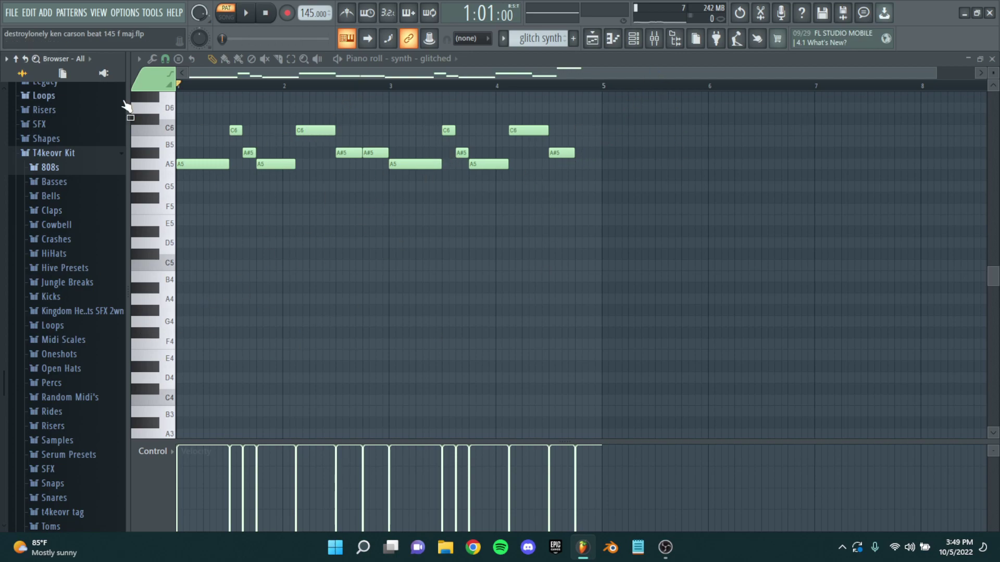
# Step: Expand the kit's 808s folder, look through its contents, and collapse the folder again
pyautogui.click(67, 167)
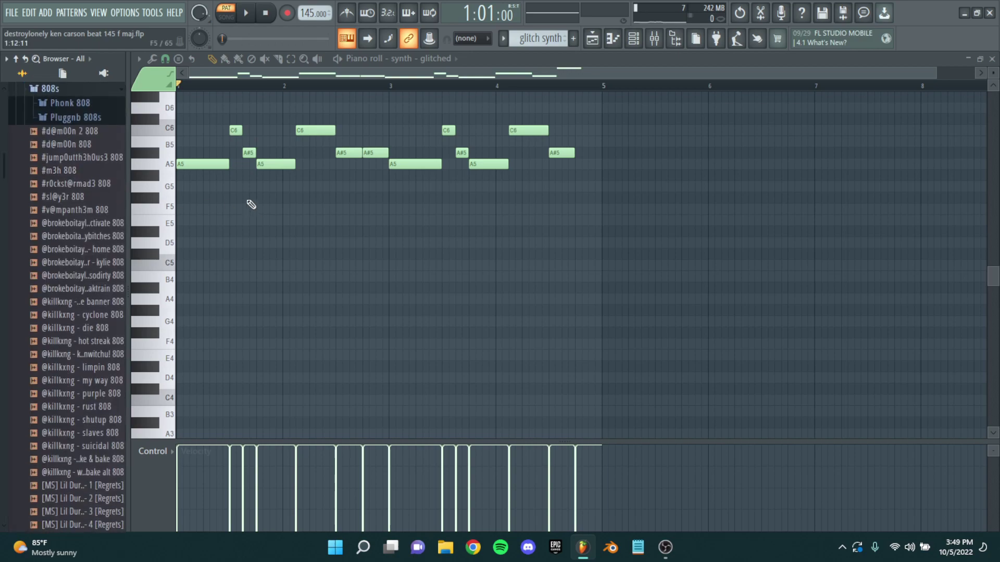
pyautogui.click(70, 103)
pyautogui.scroll(3, 376, 284)
pyautogui.scroll(3, 376, 283)
pyautogui.scroll(-3, 326, 237)
pyautogui.click(73, 89)
pyautogui.scroll(5, 63, 142)
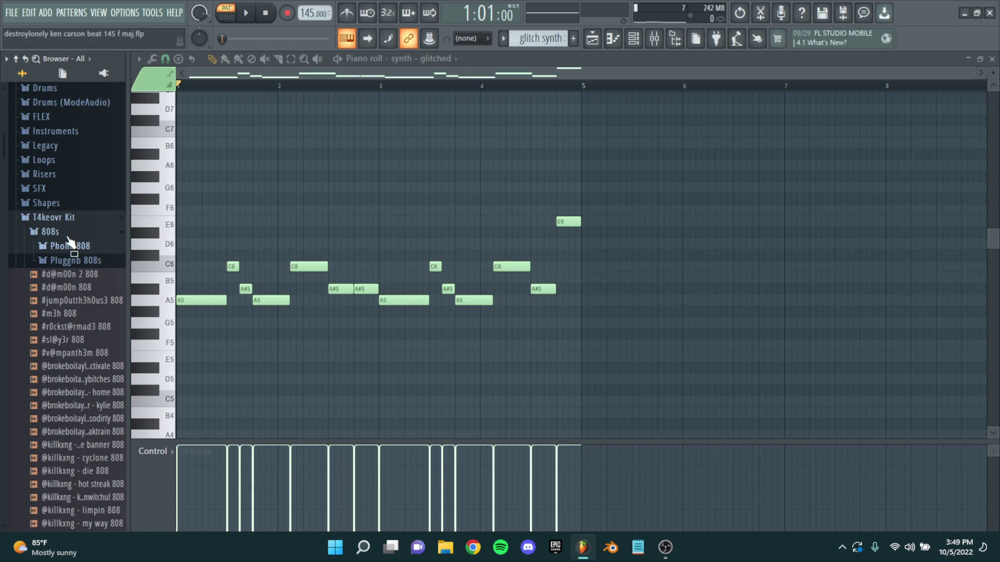
pyautogui.click(73, 249)
# Step: Look over the glitch synth notes and play the pattern, stopping it partway through
pyautogui.moveTo(711, 361); pyautogui.dragTo(243, 164)
pyautogui.rightClick(408, 207)
pyautogui.scroll(-4, 311, 174)
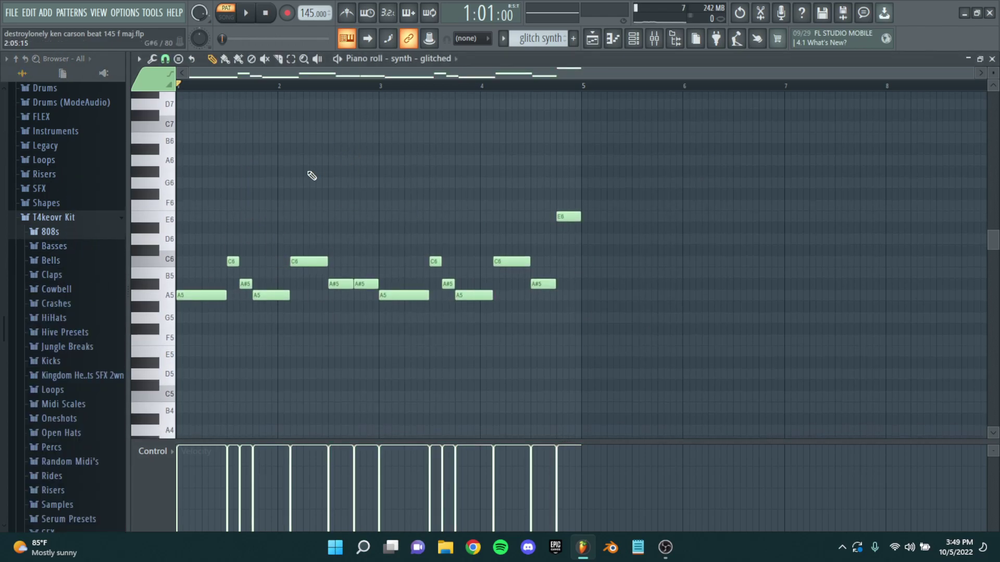
pyautogui.click(337, 58)
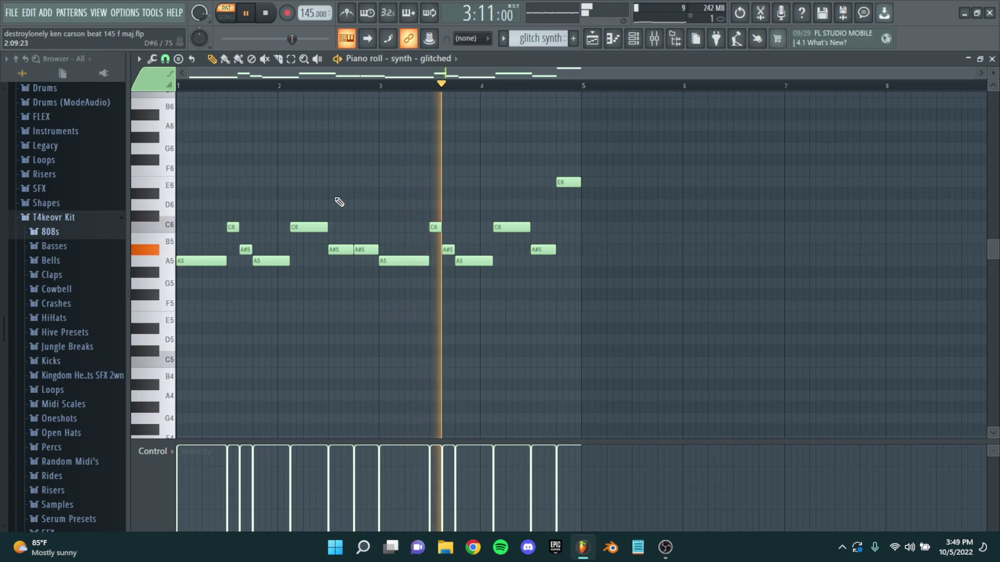
pyautogui.press('space')
pyautogui.click(154, 451)
pyautogui.click(179, 458)
pyautogui.click(172, 452)
pyautogui.click(173, 463)
pyautogui.scroll(-5, 426, 321)
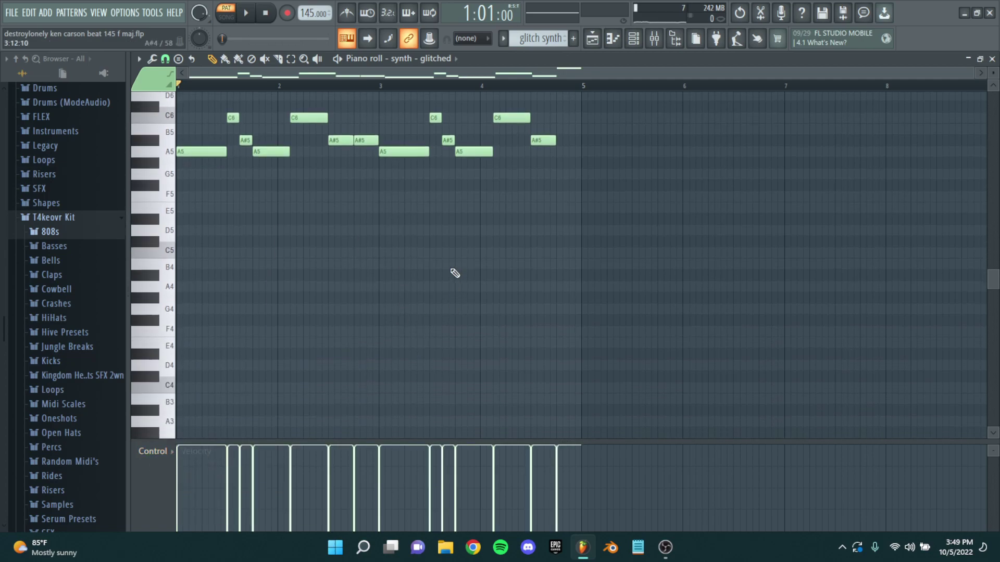
pyautogui.scroll(2, 531, 280)
pyautogui.click(158, 208)
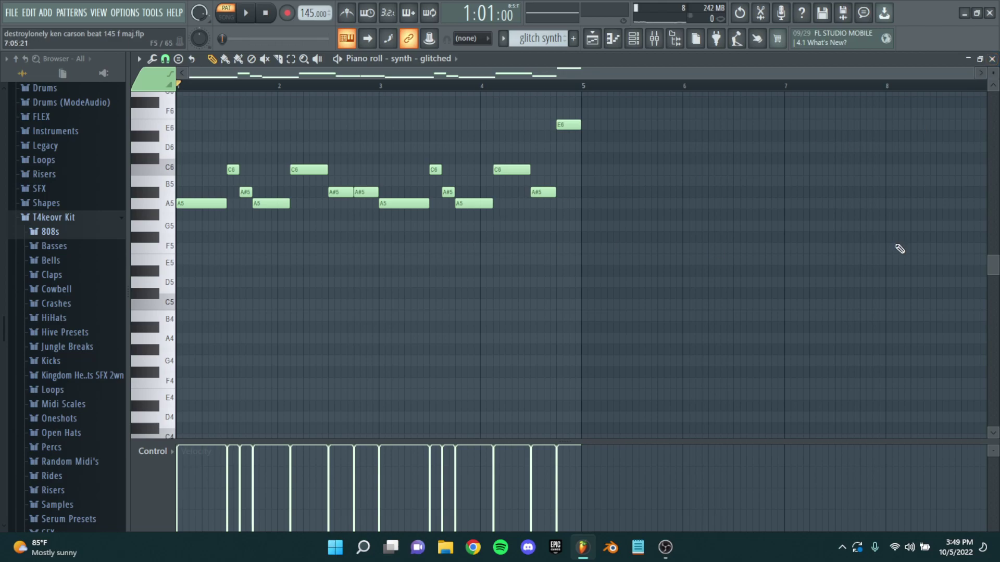
# Step: Close the glitch synth notes, open the bad bass synth clip at bar 41 on Track 14, and examine its notes
pyautogui.click(992, 59)
pyautogui.moveTo(596, 261); pyautogui.dragTo(446, 280)
pyautogui.scroll(2, 541, 280)
pyautogui.scroll(2, 540, 271)
pyautogui.moveTo(561, 264); pyautogui.dragTo(495, 276)
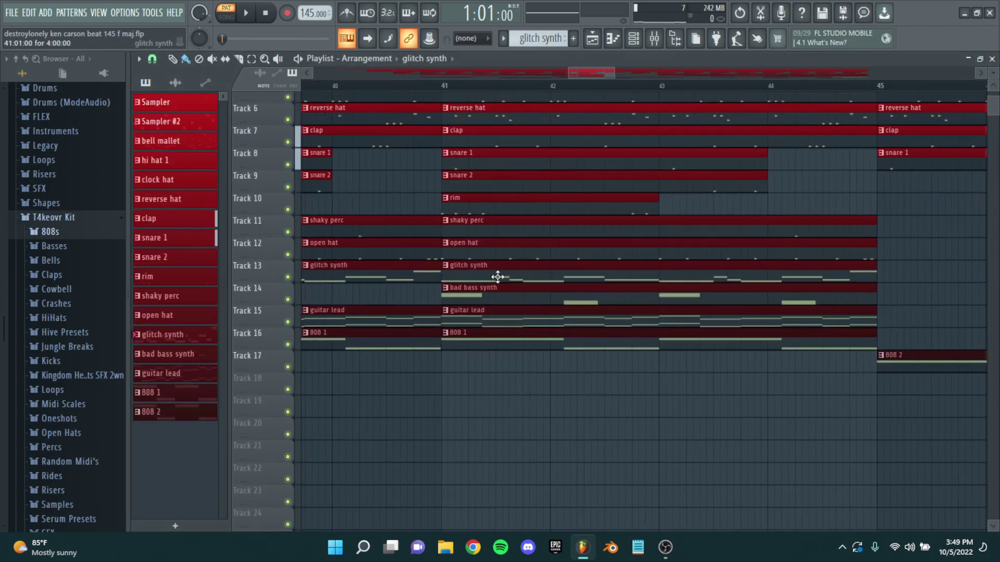
pyautogui.scroll(-2, 497, 277)
pyautogui.doubleClick(530, 299)
pyautogui.moveTo(387, 238); pyautogui.dragTo(627, 201)
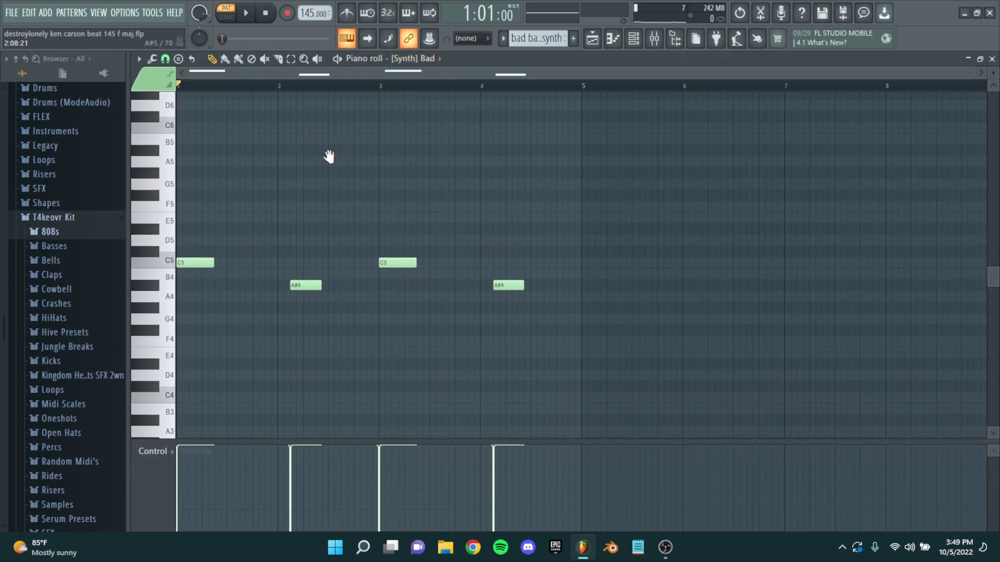
pyautogui.moveTo(329, 157); pyautogui.dragTo(366, 168)
pyautogui.scroll(2, 348, 221)
pyautogui.moveTo(349, 221); pyautogui.dragTo(403, 220)
pyautogui.scroll(-2, 402, 220)
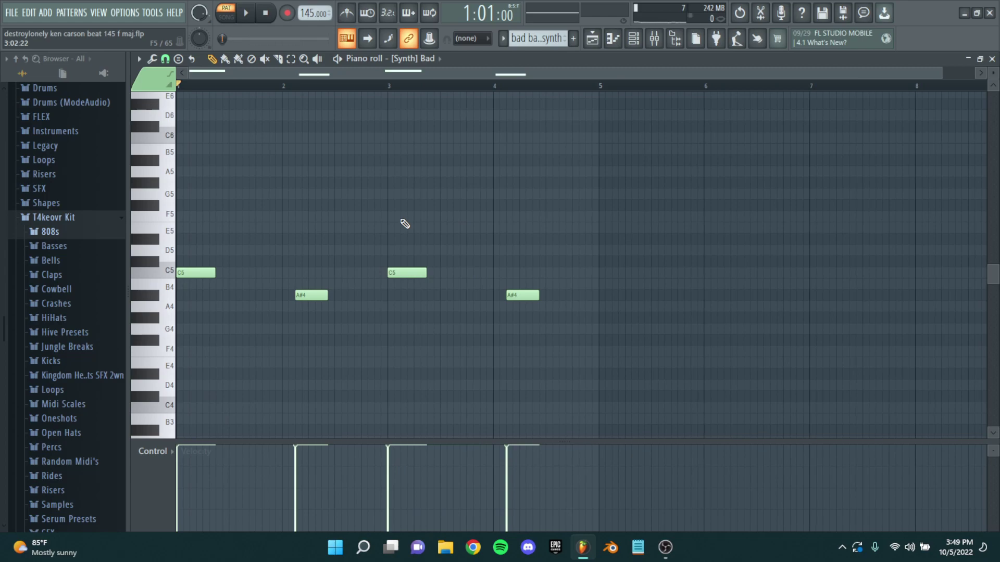
# Step: Play the bad bass synth pattern, stop it, and look over its notes
pyautogui.click(344, 59)
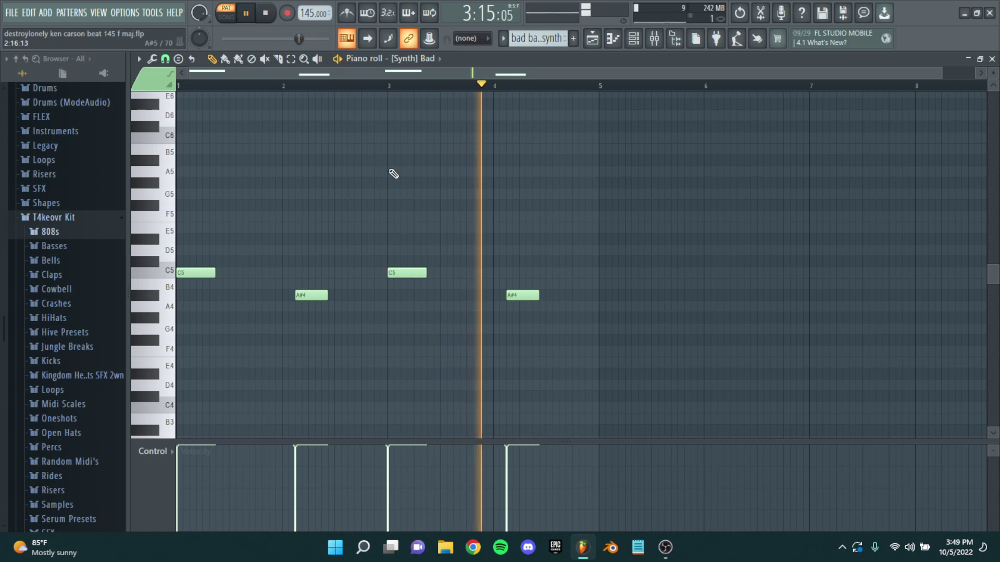
pyautogui.press('space')
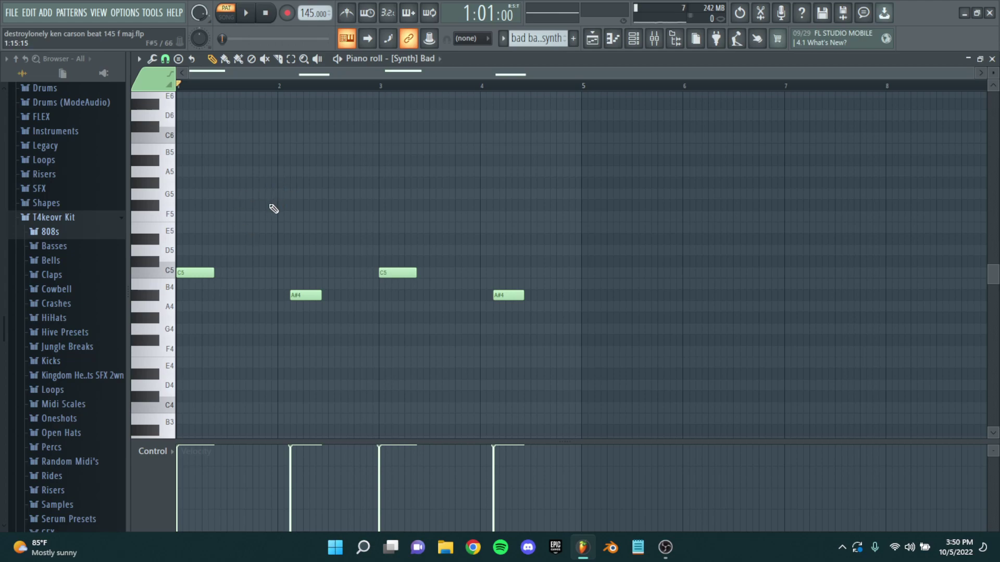
pyautogui.scroll(1, 523, 193)
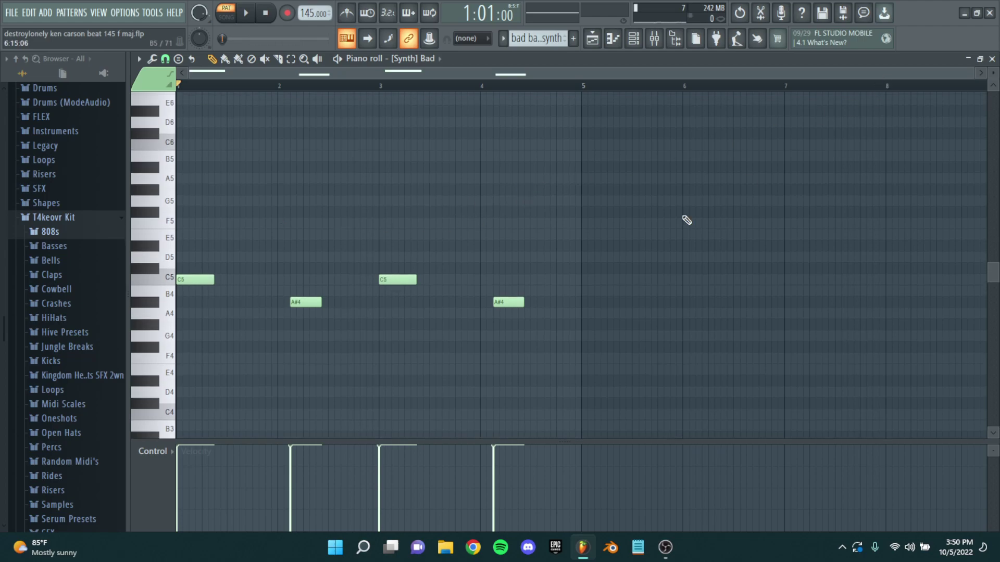
pyautogui.scroll(-3, 314, 229)
# Step: Audition the bad bass synth's sound at several pitches on the piano keyboard
pyautogui.scroll(9, 333, 271)
pyautogui.click(173, 196)
pyautogui.moveTo(176, 200); pyautogui.dragTo(172, 260)
pyautogui.scroll(-4, 333, 260)
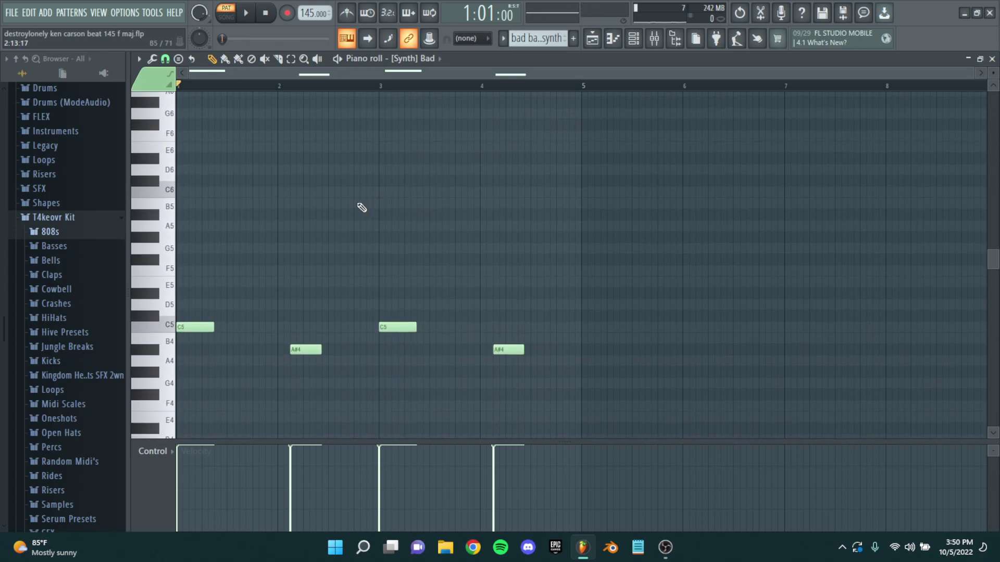
pyautogui.scroll(-1, 176, 326)
pyautogui.click(171, 308)
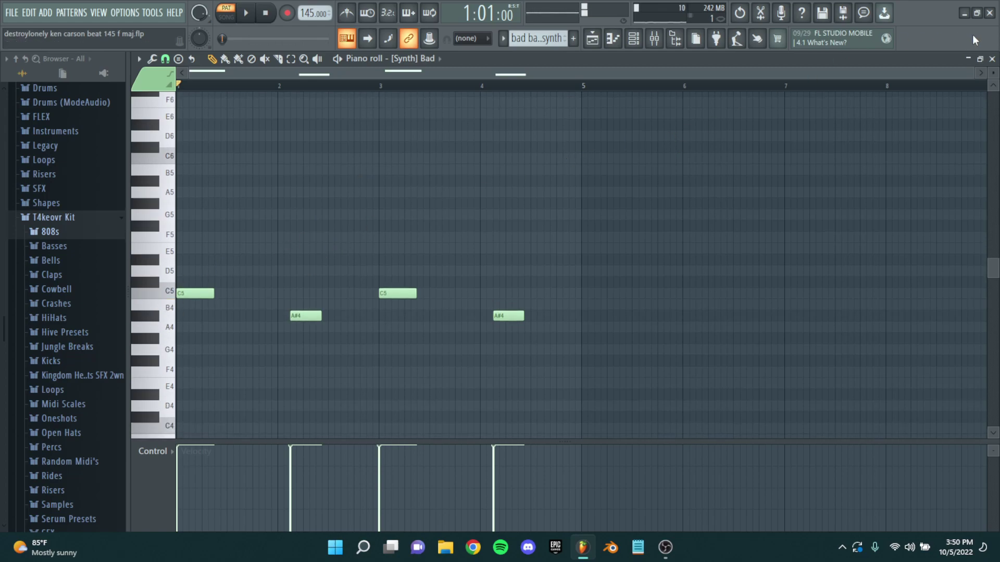
# Step: Close the bad bass synth notes, open the guitar lead clip at bar 41 on Track 15, and examine its notes
pyautogui.click(991, 59)
pyautogui.doubleClick(486, 314)
pyautogui.scroll(-1, 323, 255)
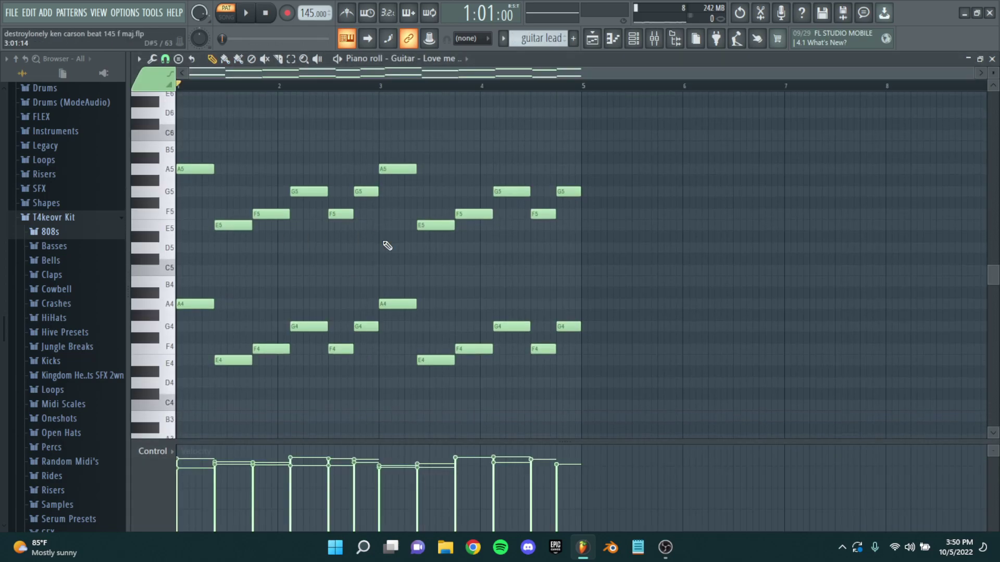
pyautogui.keyDown('ctrl'); pyautogui.scroll(3, 208, 223); pyautogui.keyUp('ctrl')
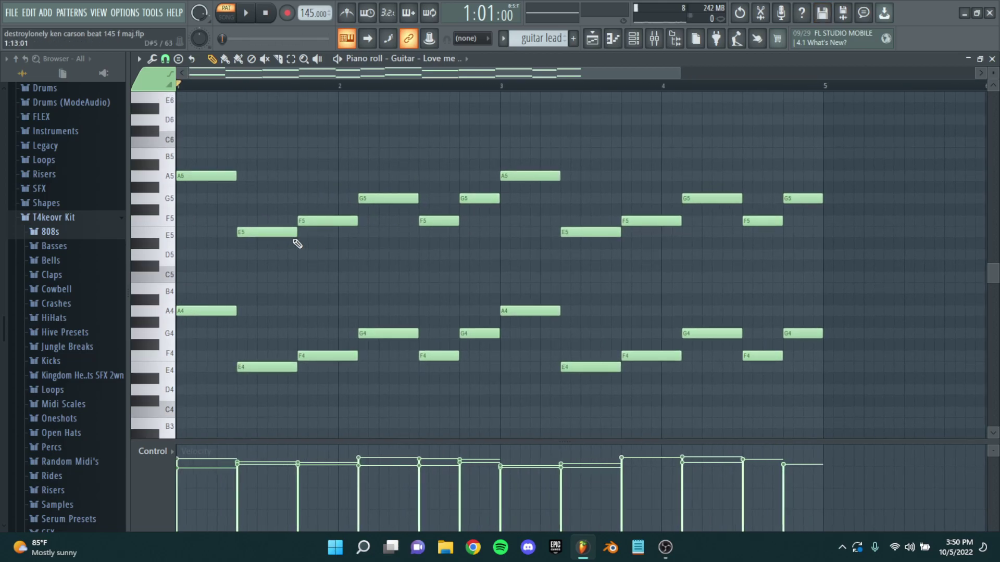
# Step: Try moving the upper layer of guitar lead notes down one octave, undo the move, and clear the selection
pyautogui.moveTo(662, 259); pyautogui.dragTo(19, 111)
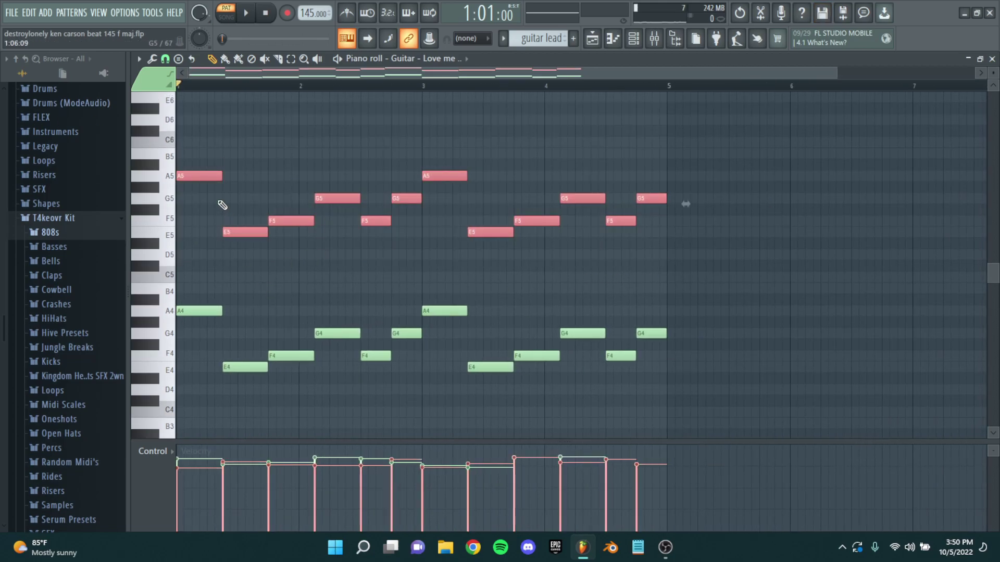
pyautogui.moveTo(207, 175); pyautogui.dragTo(207, 317)
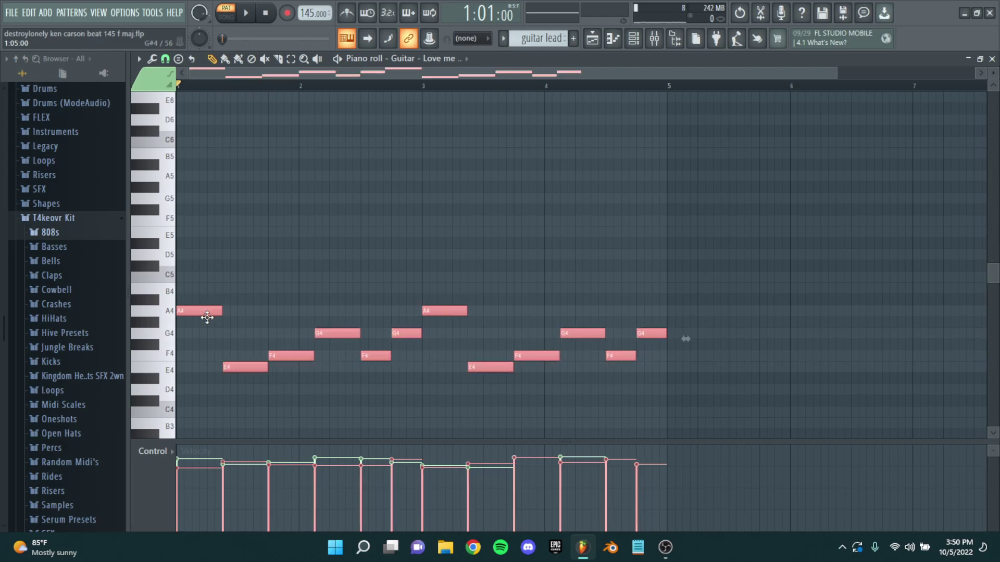
pyautogui.hotkey('ctrl', 'z')
pyautogui.keyDown('ctrl'); pyautogui.click(234, 142); pyautogui.keyUp('ctrl')
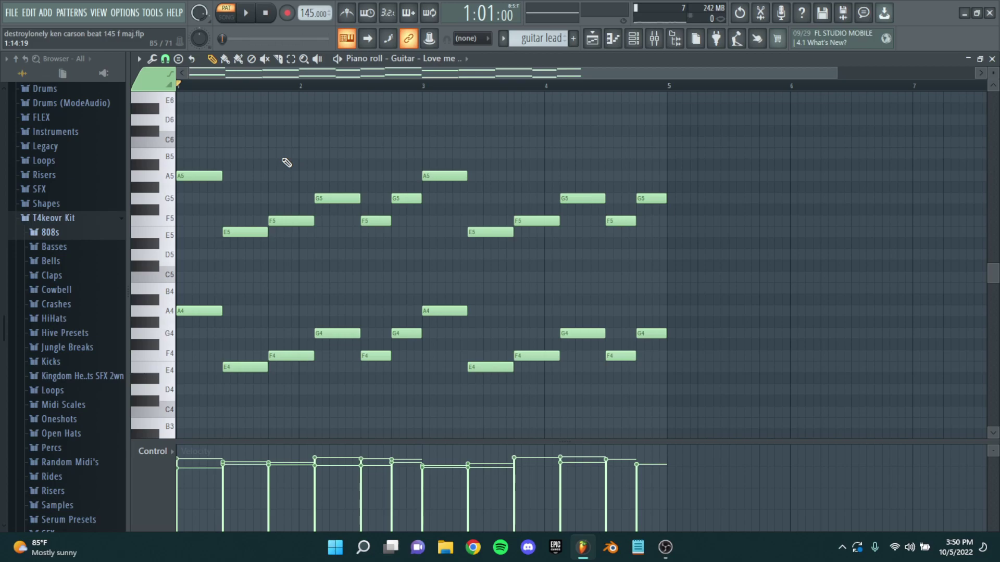
# Step: Open the mixer, look through the upper inserts, and examine the Fruity parametric EQ 2 curve on Insert 16
pyautogui.click(654, 38)
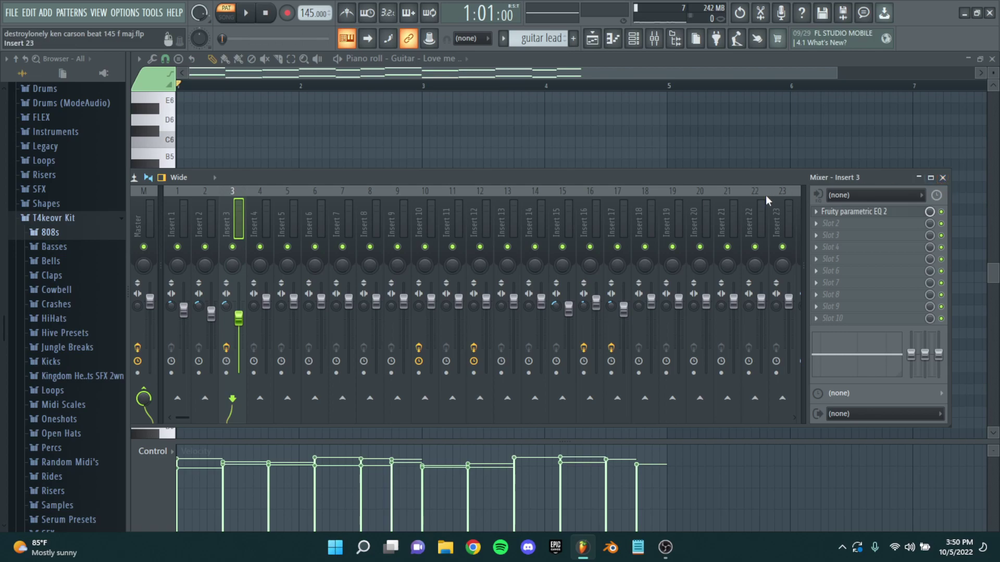
pyautogui.click(700, 218)
pyautogui.click(591, 222)
pyautogui.click(563, 227)
pyautogui.click(613, 233)
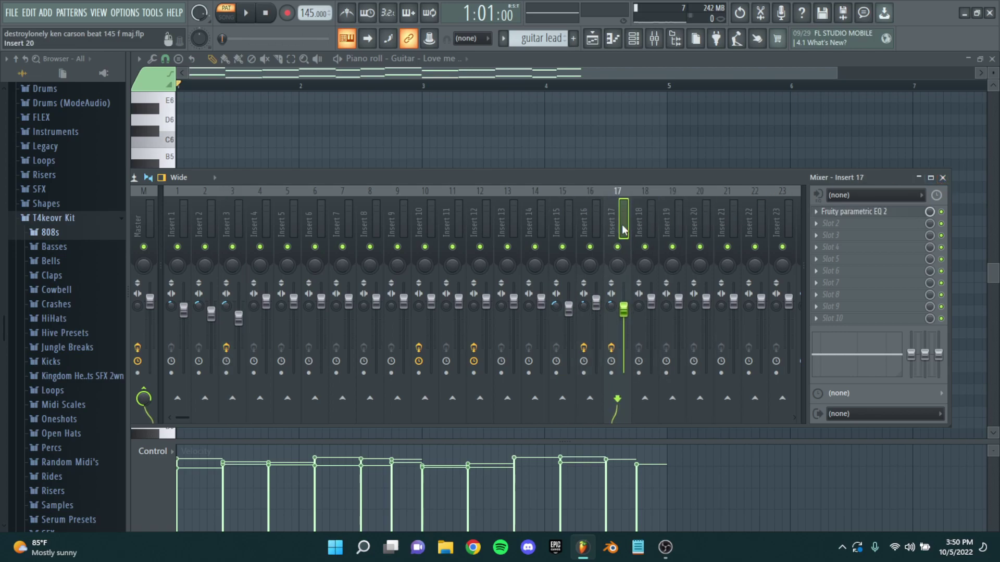
pyautogui.click(593, 206)
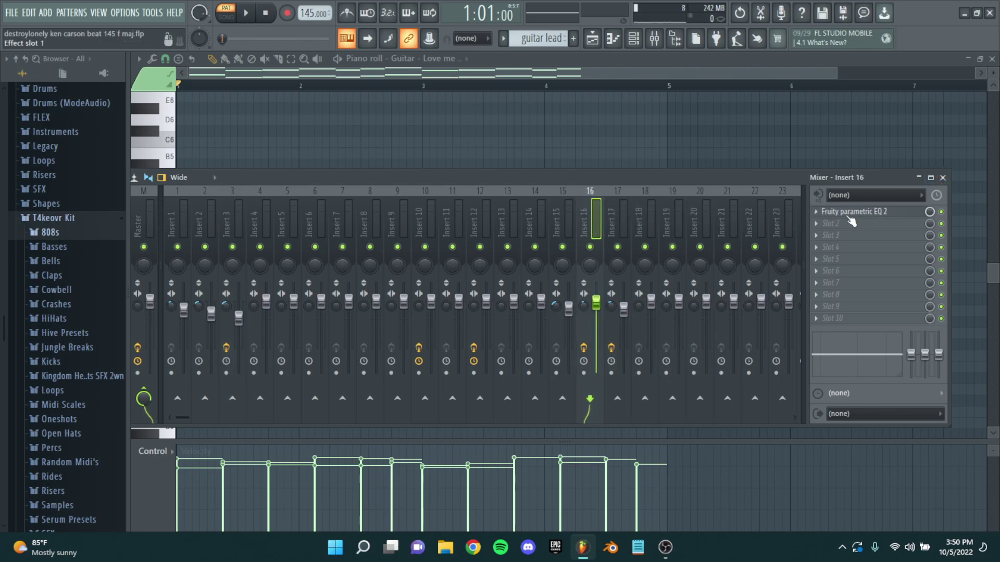
pyautogui.click(881, 212)
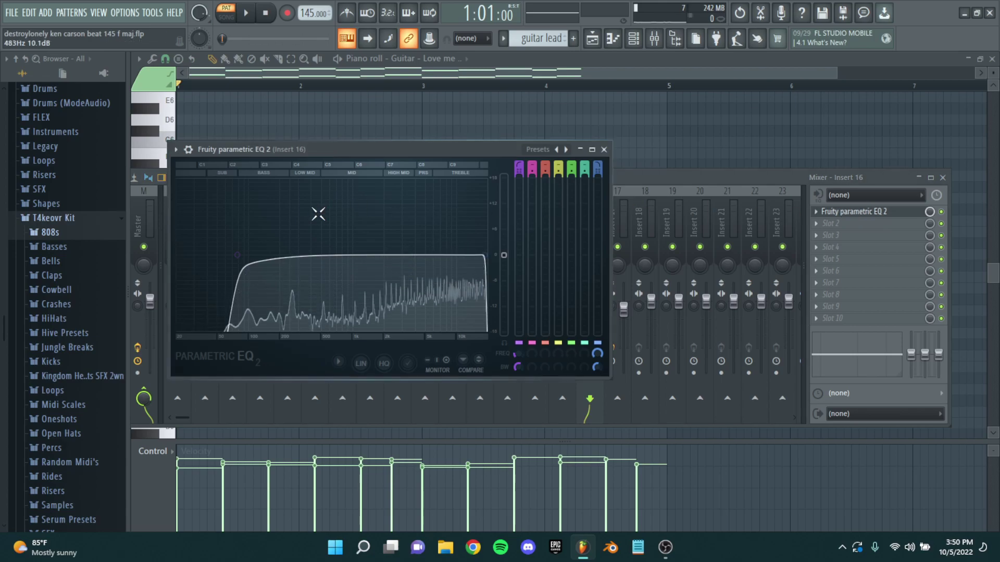
pyautogui.click(604, 150)
# Step: Check Inserts 12 to 16 for effects and examine the Fruity parametric EQ 2 curve on Insert 17
pyautogui.click(568, 213)
pyautogui.click(514, 218)
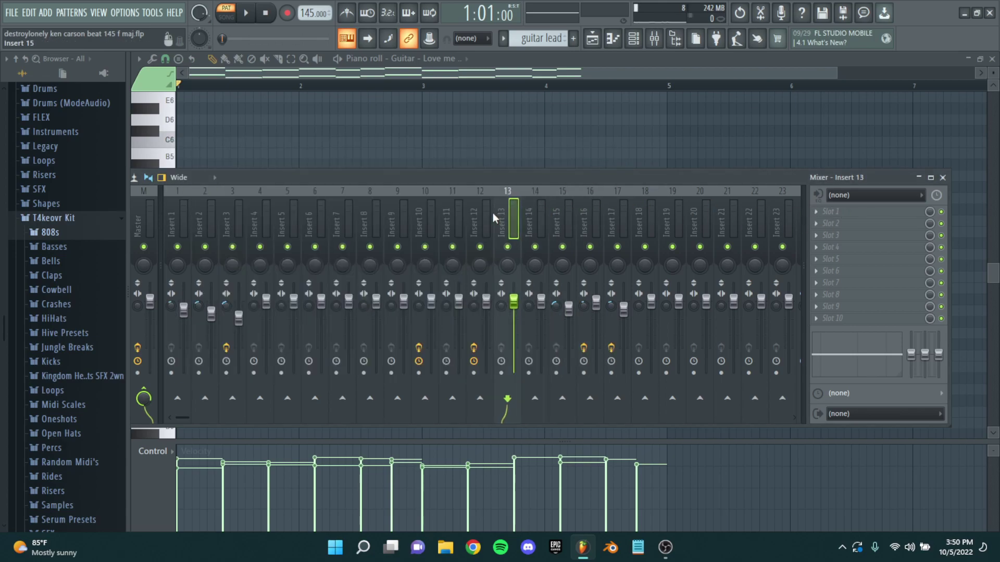
pyautogui.click(487, 229)
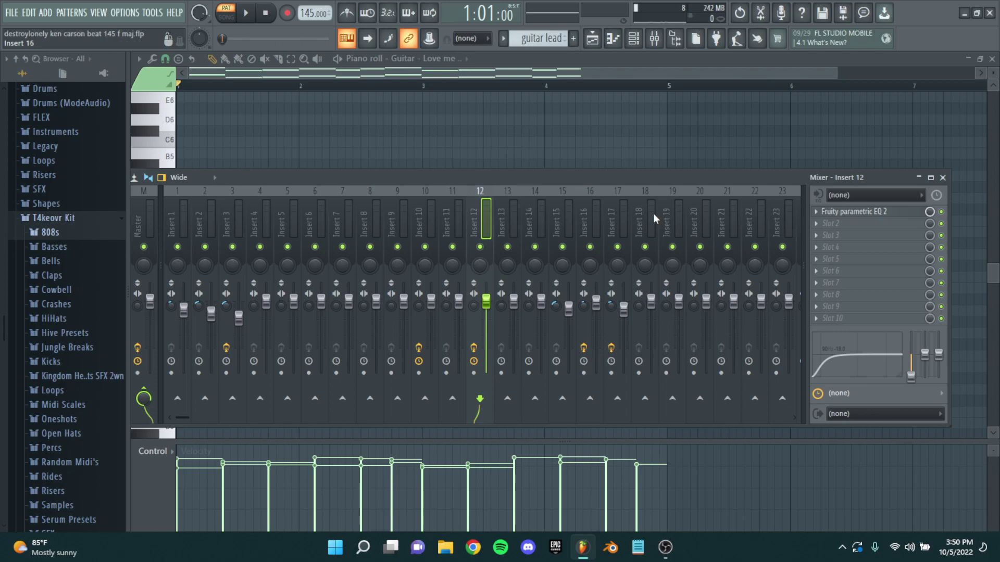
pyautogui.click(593, 208)
pyautogui.click(617, 213)
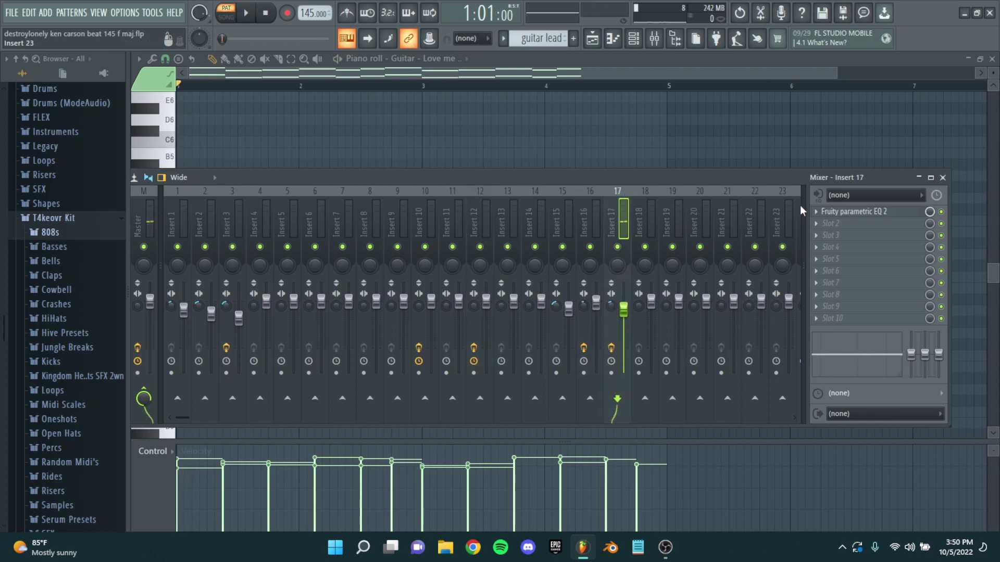
pyautogui.click(863, 212)
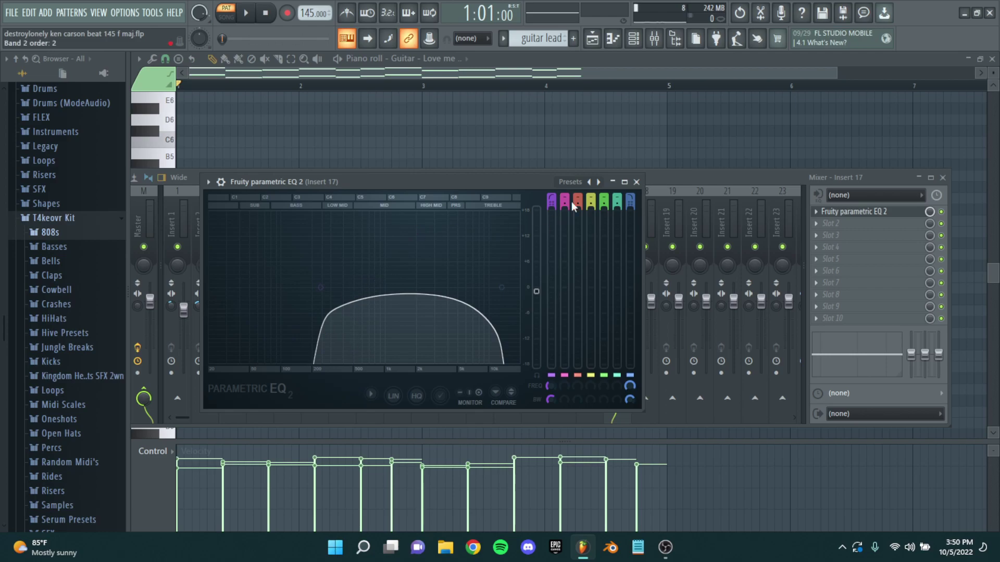
pyautogui.click(636, 181)
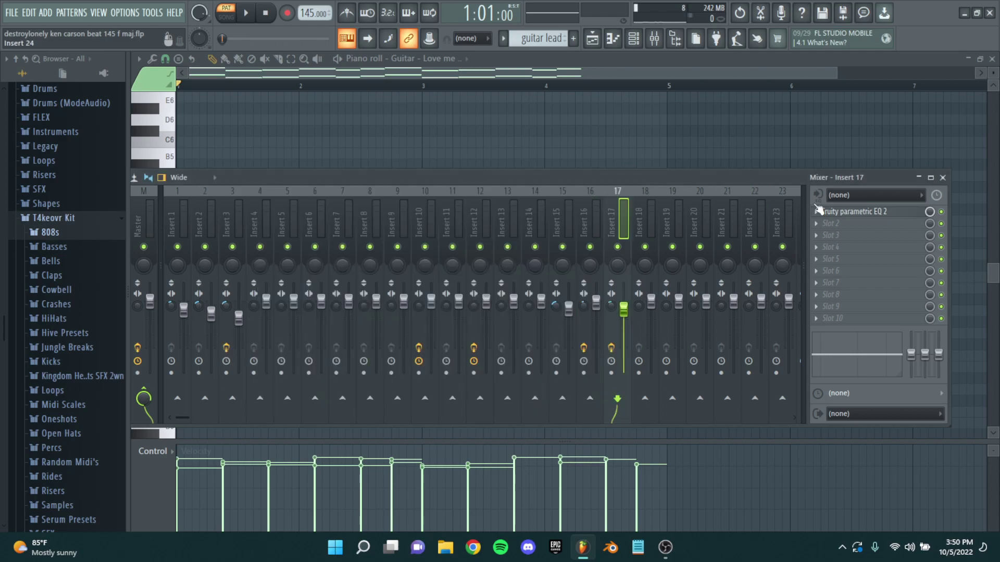
# Step: Close the mixer and play the guitar lead pattern, stopping it after listening
pyautogui.click(931, 177)
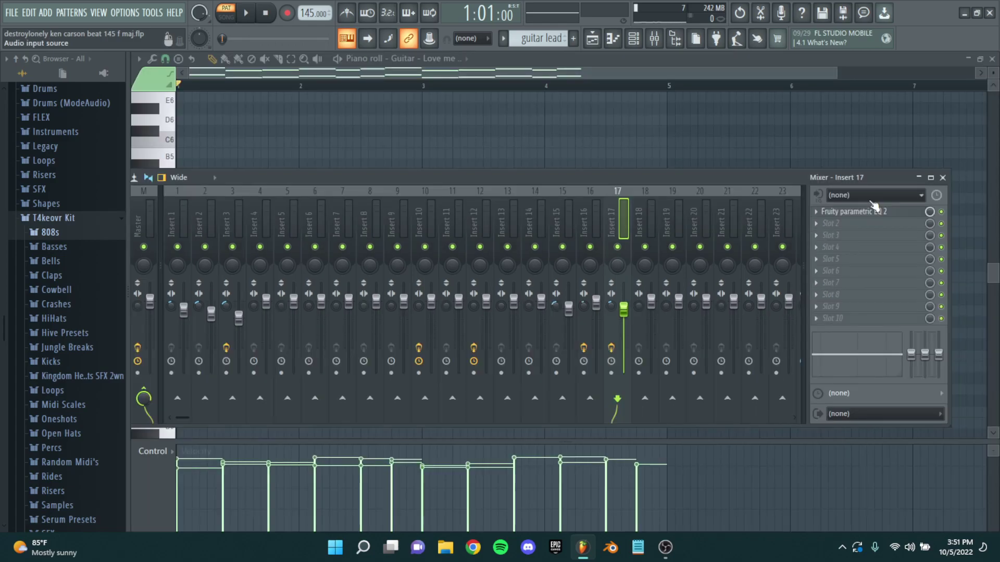
pyautogui.click(979, 58)
pyautogui.click(942, 177)
pyautogui.press('space')
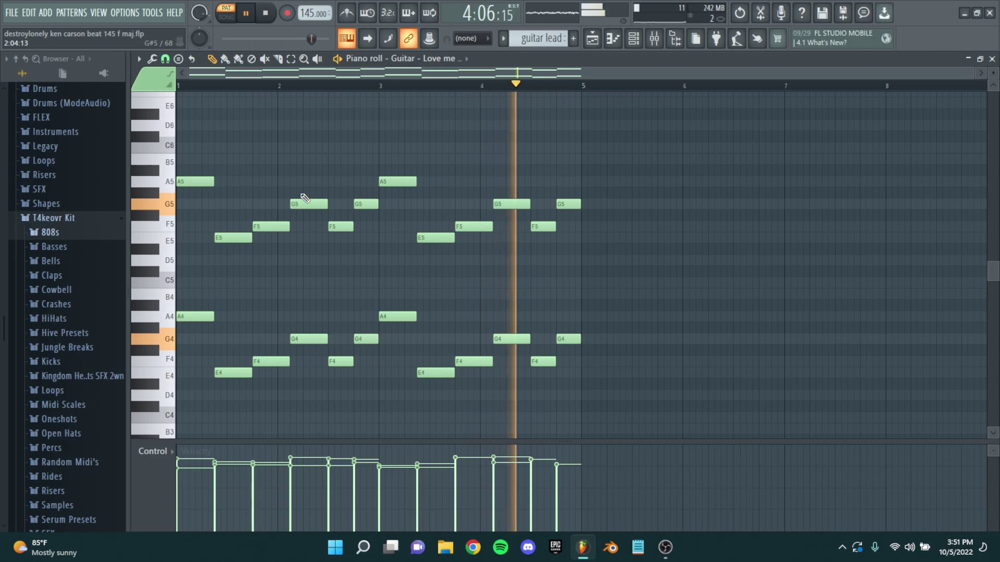
pyautogui.press('space')
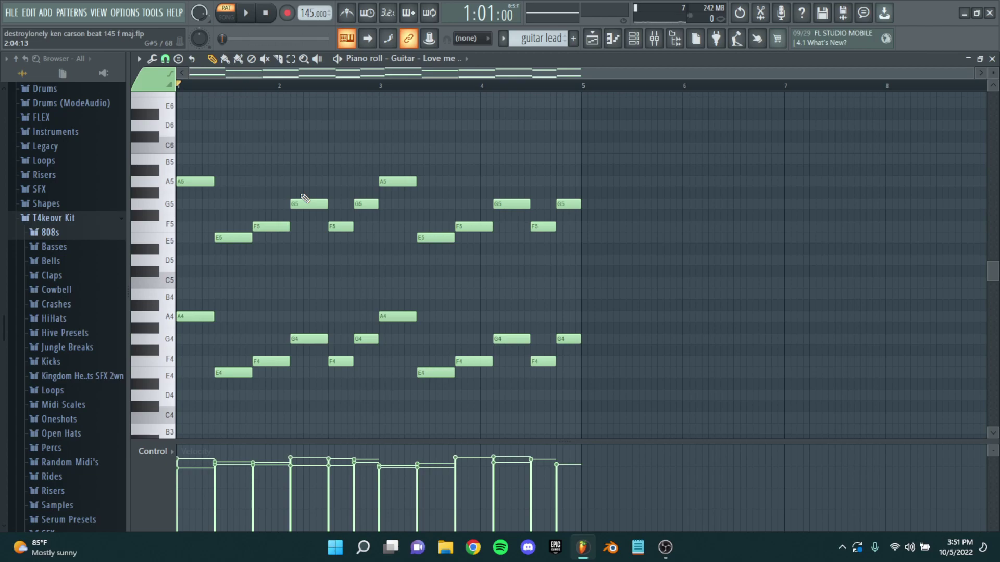
pyautogui.scroll(2, 333, 187)
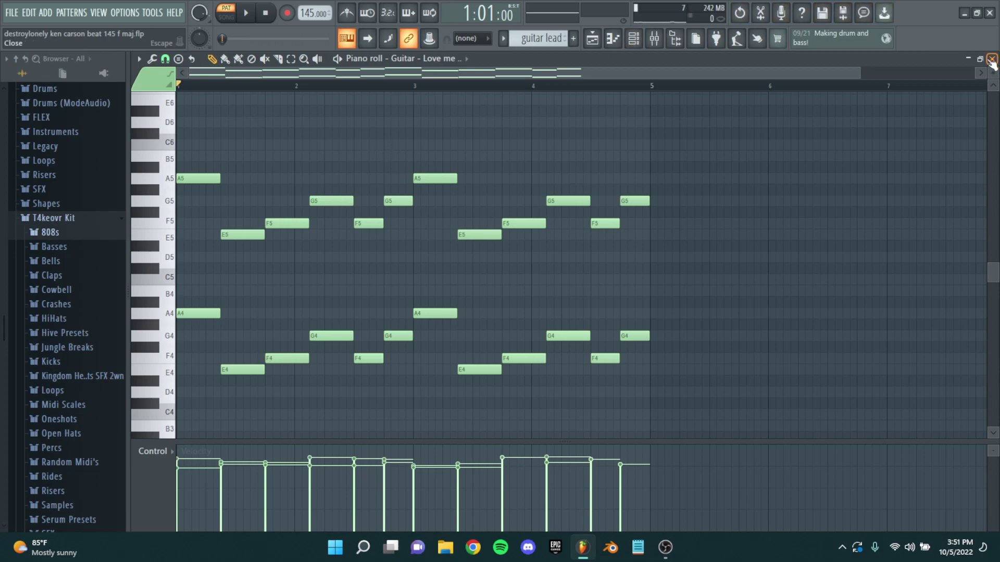
# Step: Return to the playlist and open the hi hat 1 clip at bar 25 on Track 4
pyautogui.press('F5')
pyautogui.scroll(-5, 500, 326)
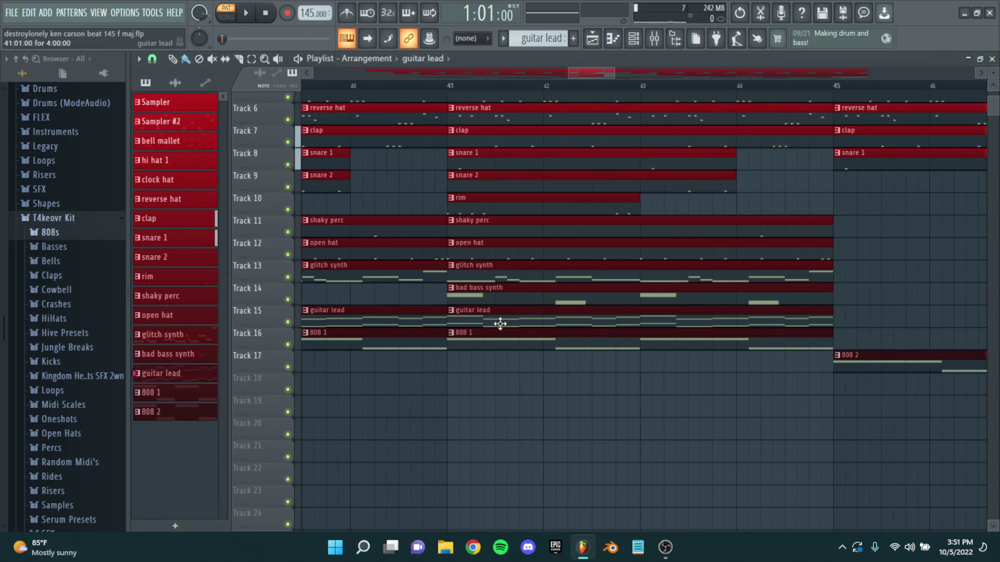
pyautogui.scroll(3, 621, 348)
pyautogui.hscroll(-4, 621, 348)
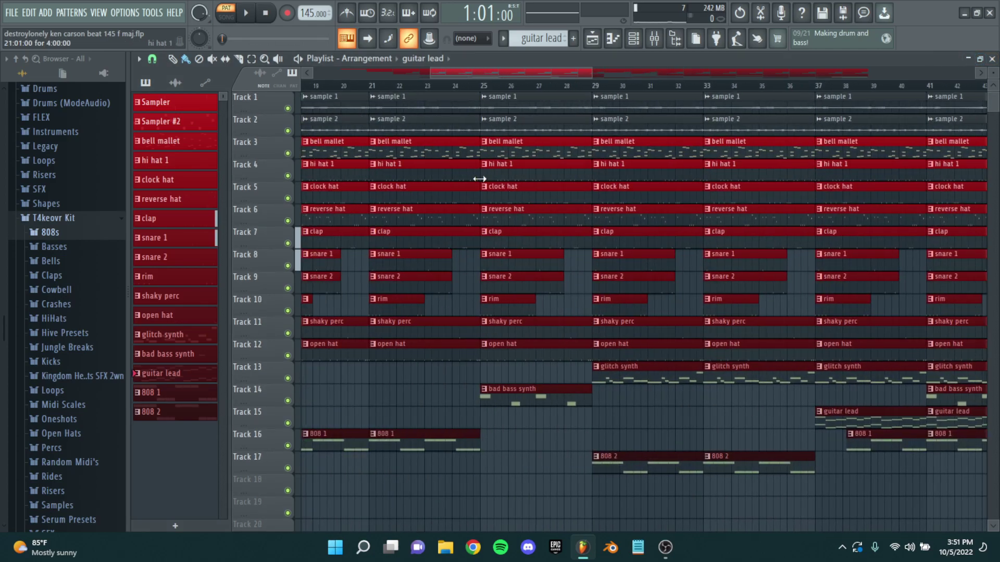
pyautogui.doubleClick(519, 172)
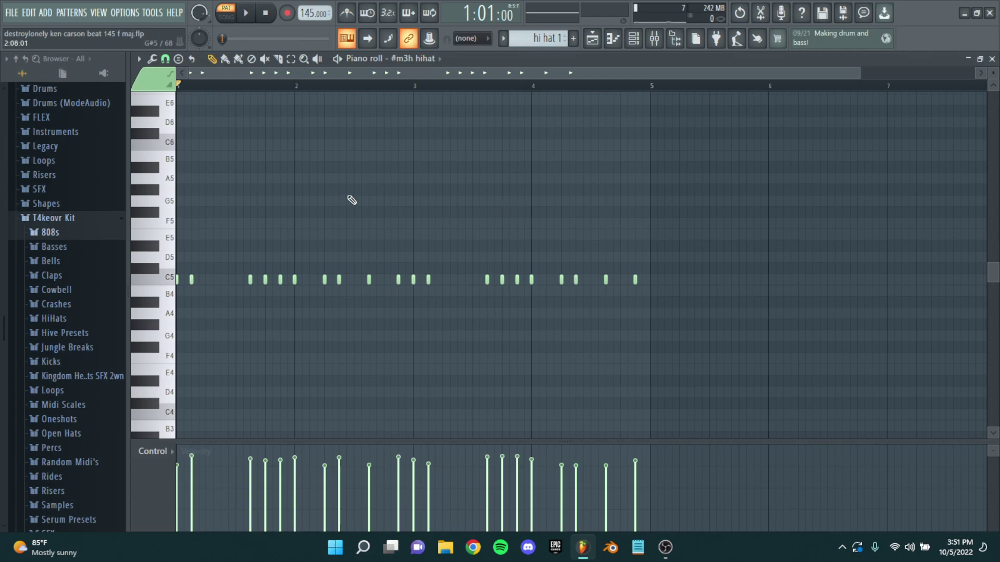
# Step: Look over the hi hat 1 notes and play the pattern, stopping it partway through
pyautogui.scroll(2, 417, 206)
pyautogui.scroll(-4, 510, 167)
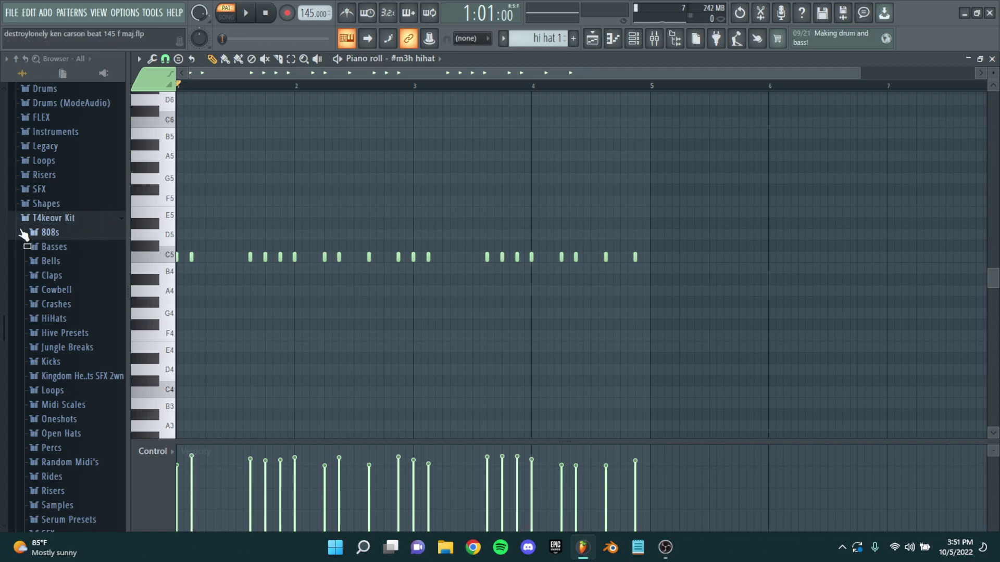
pyautogui.click(338, 58)
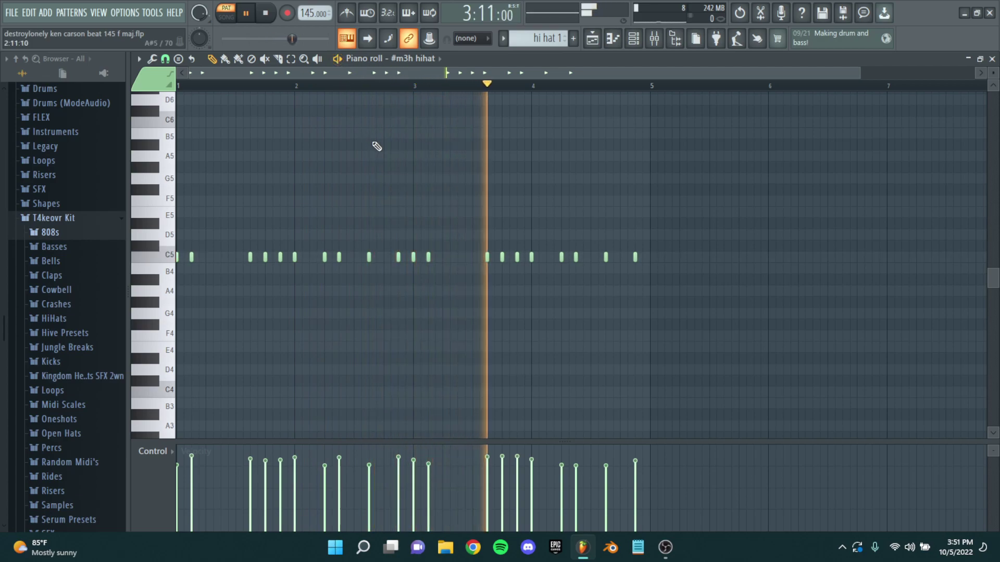
pyautogui.press('space')
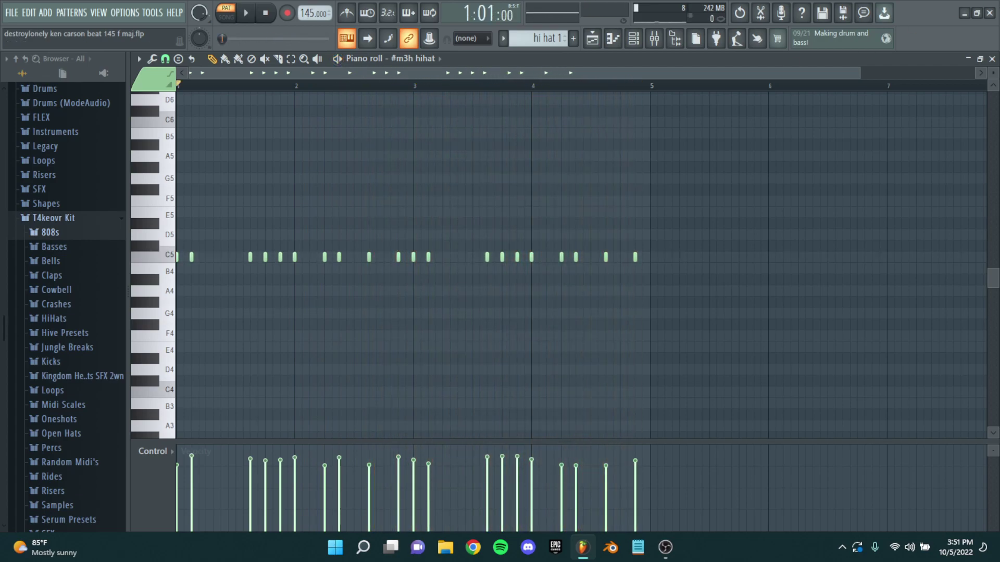
# Step: Open the clock hat clip at bar 21 on Track 5 and view its note pan values, returning to note velocity
pyautogui.click(991, 59)
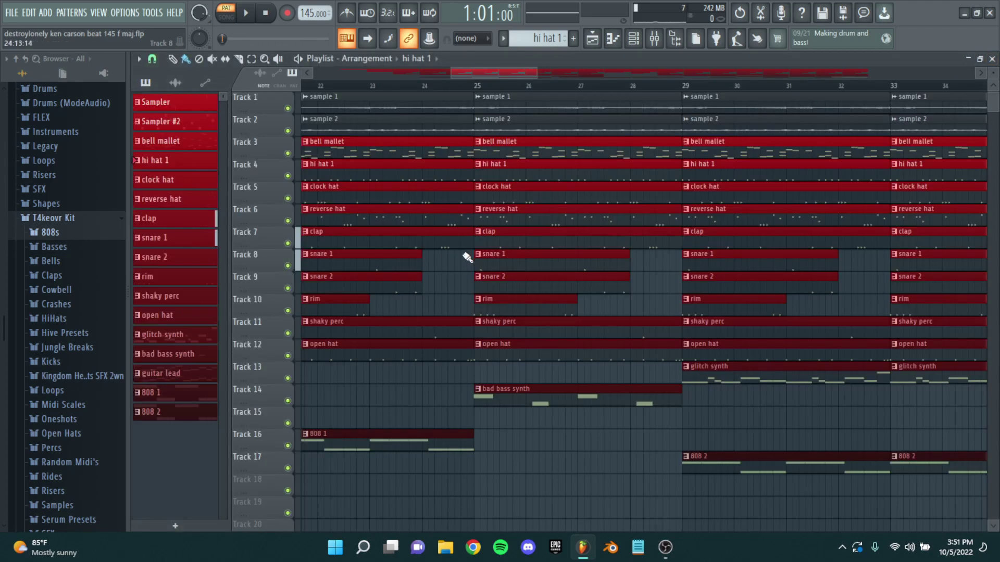
pyautogui.doubleClick(367, 198)
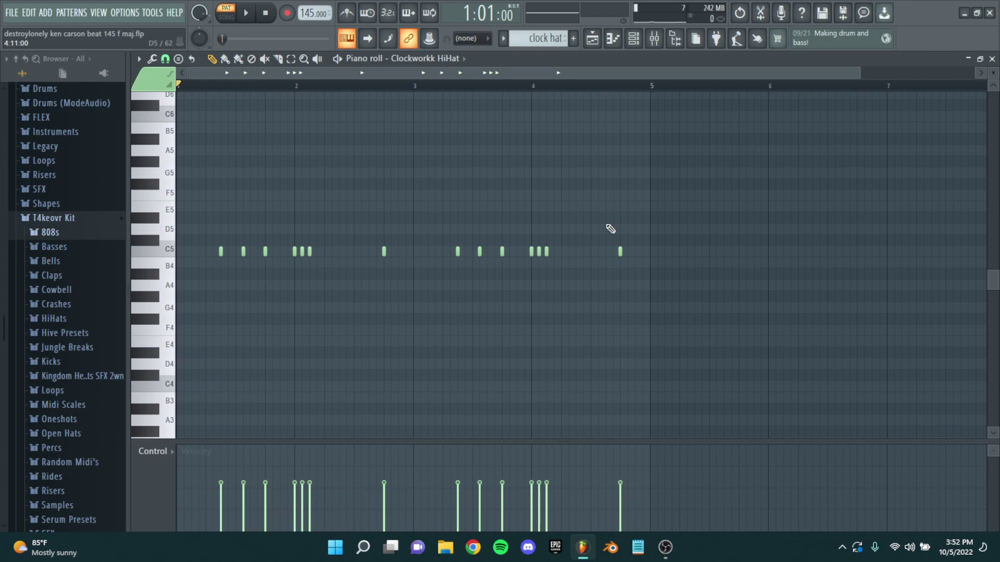
pyautogui.click(160, 449)
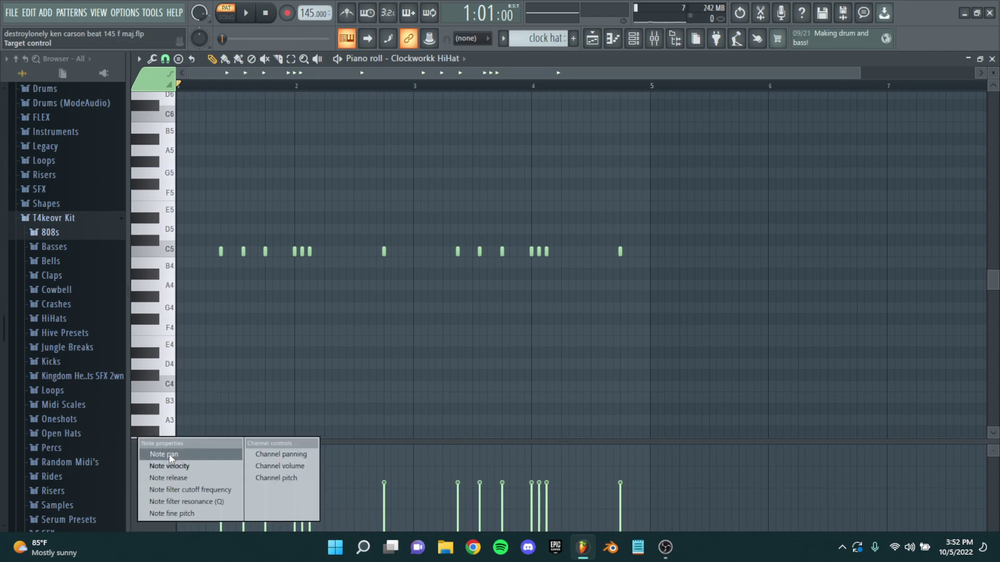
pyautogui.click(169, 454)
pyautogui.click(156, 451)
pyautogui.click(180, 467)
# Step: Play the clock hat pattern and stop it after listening
pyautogui.scroll(1, 237, 327)
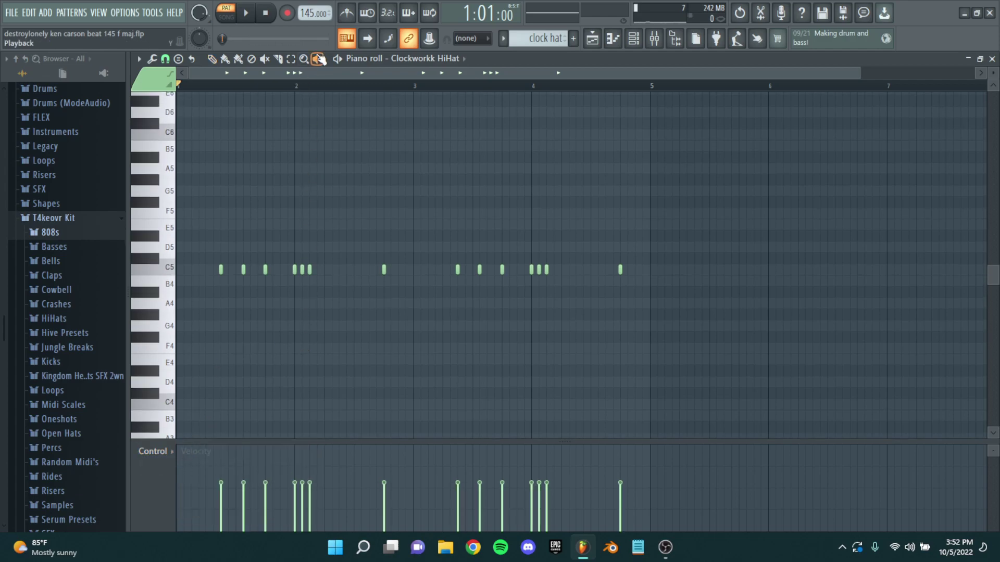
pyautogui.click(338, 59)
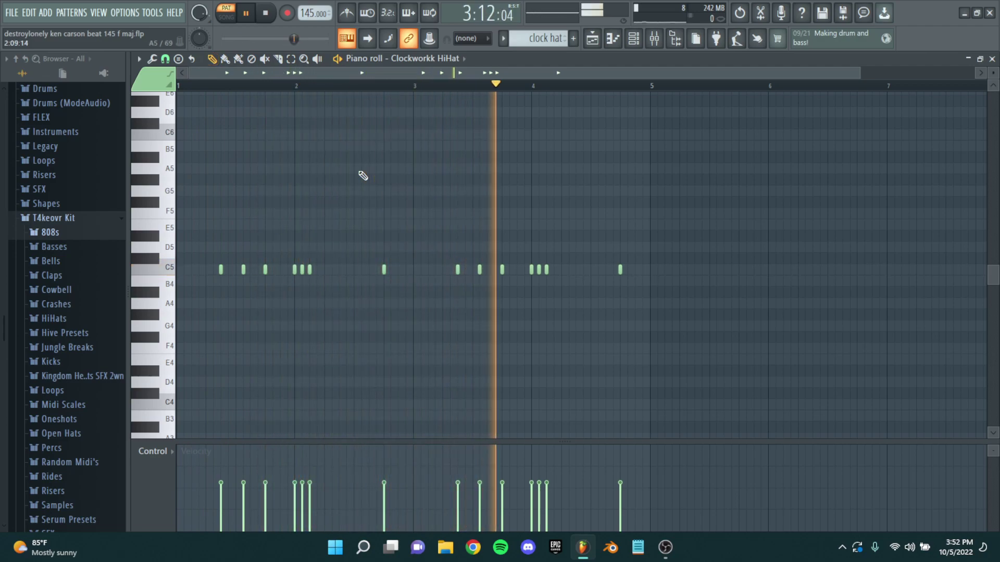
pyautogui.press('space')
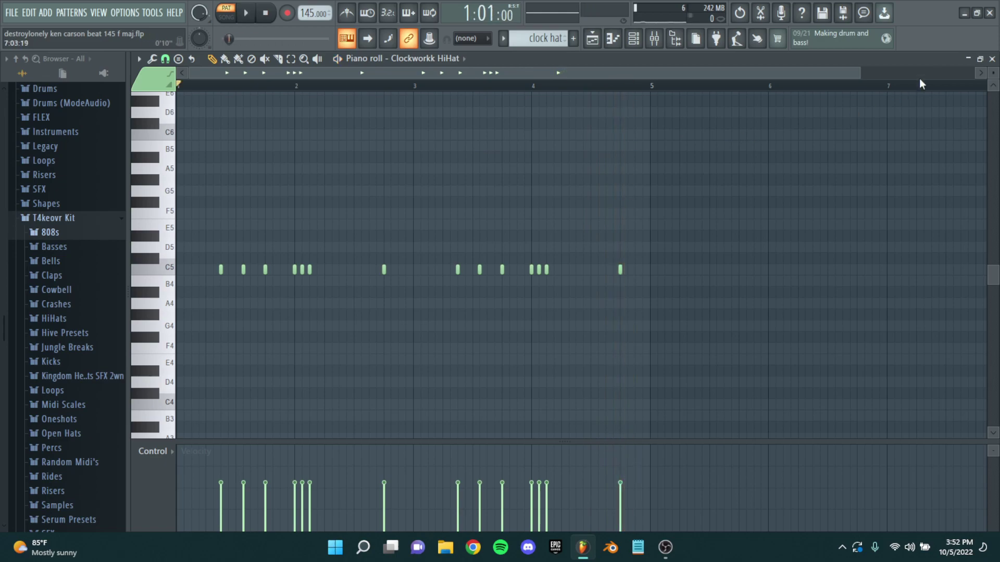
# Step: Return to the playlist, open the reverse hat clip at bar 25 on Track 6 and look over its notes
pyautogui.click(992, 58)
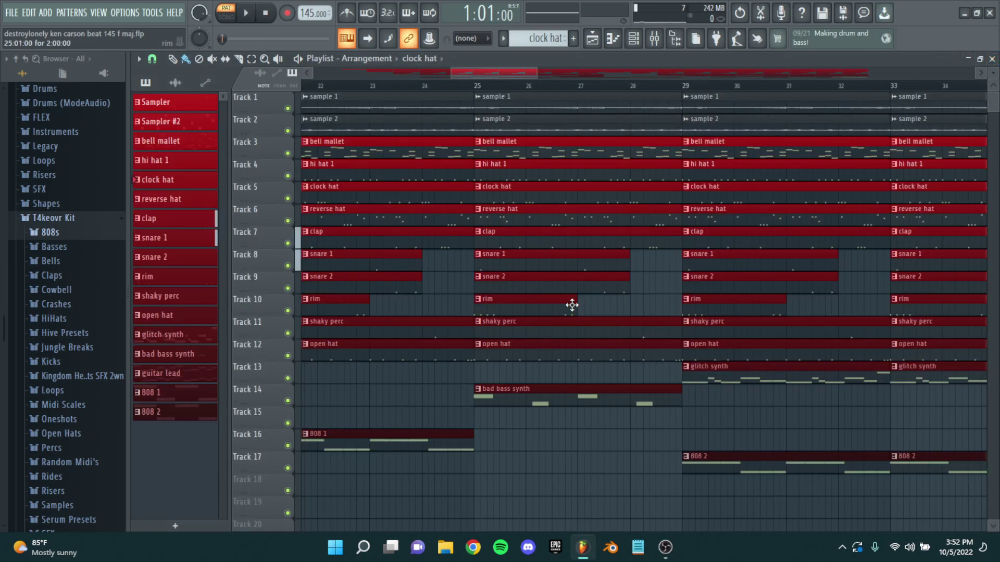
pyautogui.doubleClick(522, 212)
pyautogui.scroll(1, 465, 235)
pyautogui.scroll(-3, 435, 253)
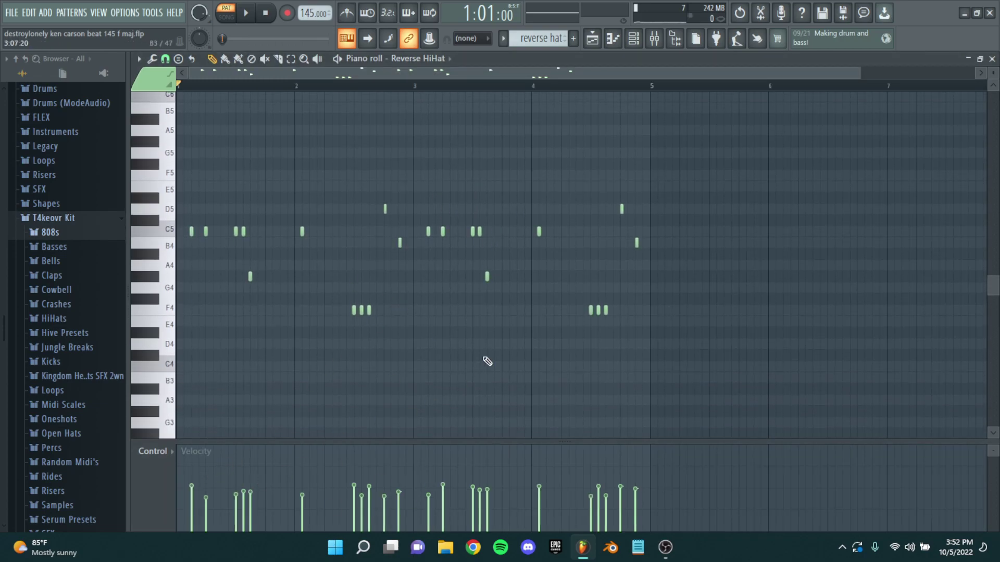
pyautogui.scroll(1, 329, 249)
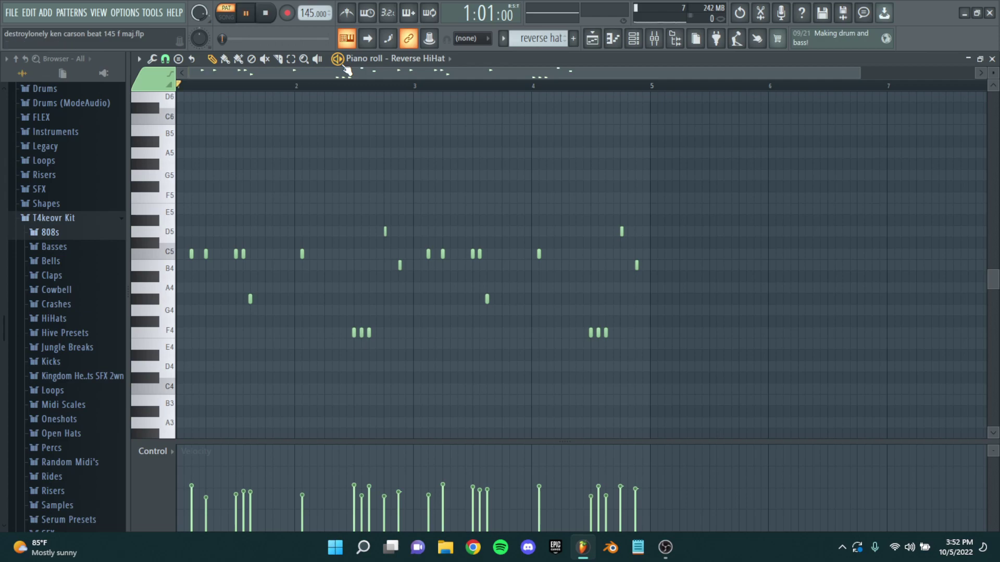
# Step: Play the reverse hat pattern and stop it after listening
pyautogui.press('space')
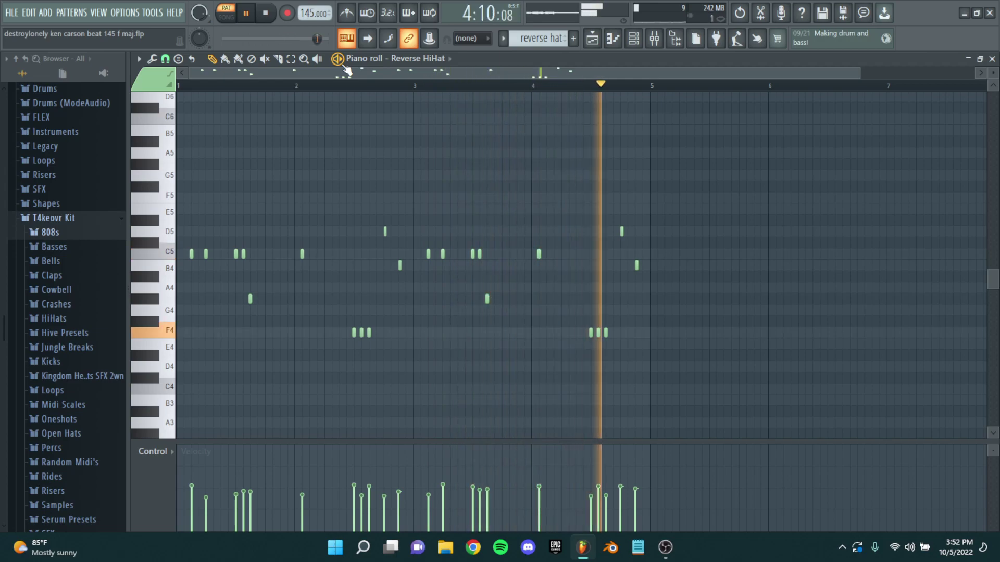
pyautogui.press('space')
pyautogui.scroll(-1, 608, 136)
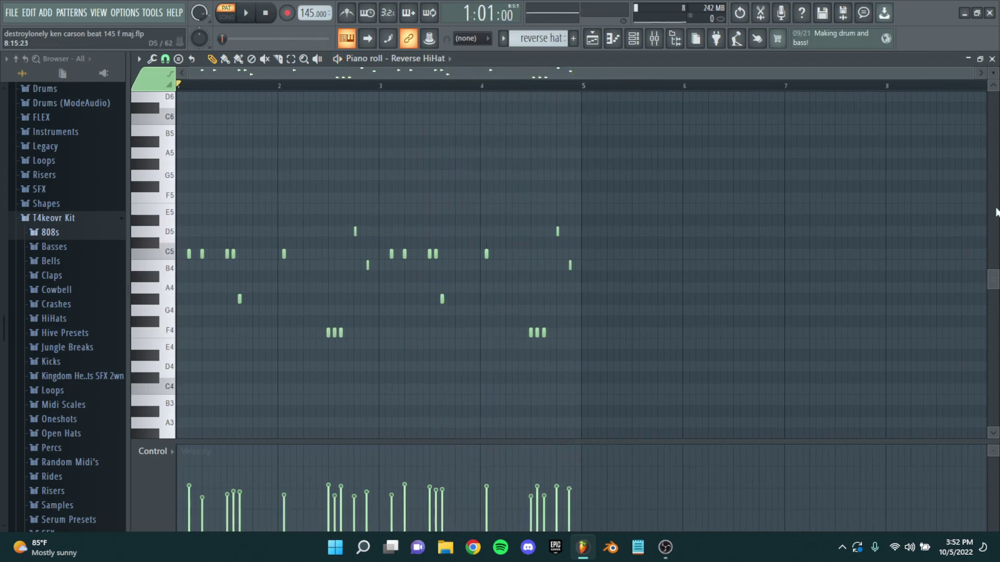
# Step: Return to the playlist, solo clock hat Track 5 and enable hi hat 1 Track 4 and bell mallet Track 3 with it
pyautogui.click(991, 59)
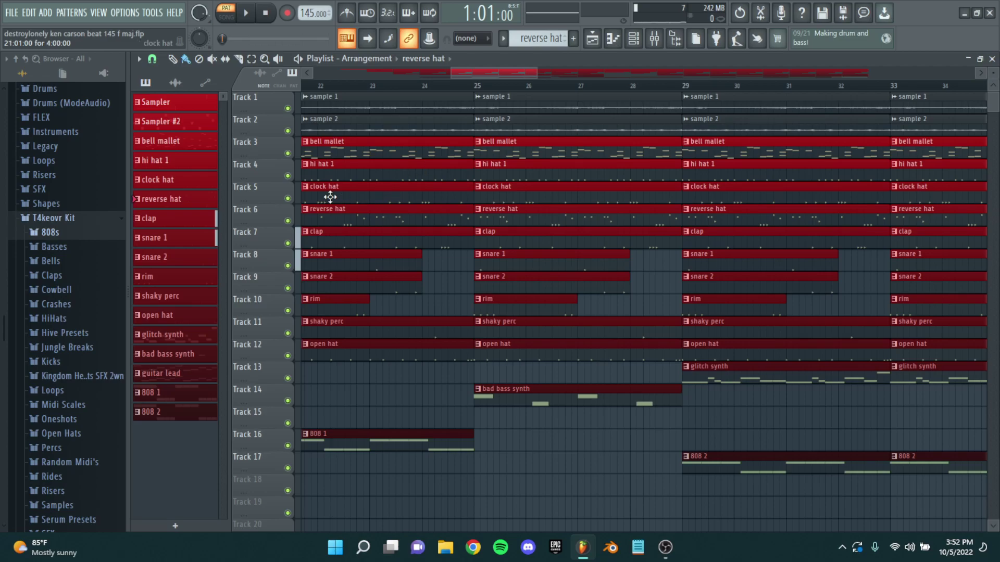
pyautogui.scroll(3, 296, 198)
pyautogui.rightClick(287, 197)
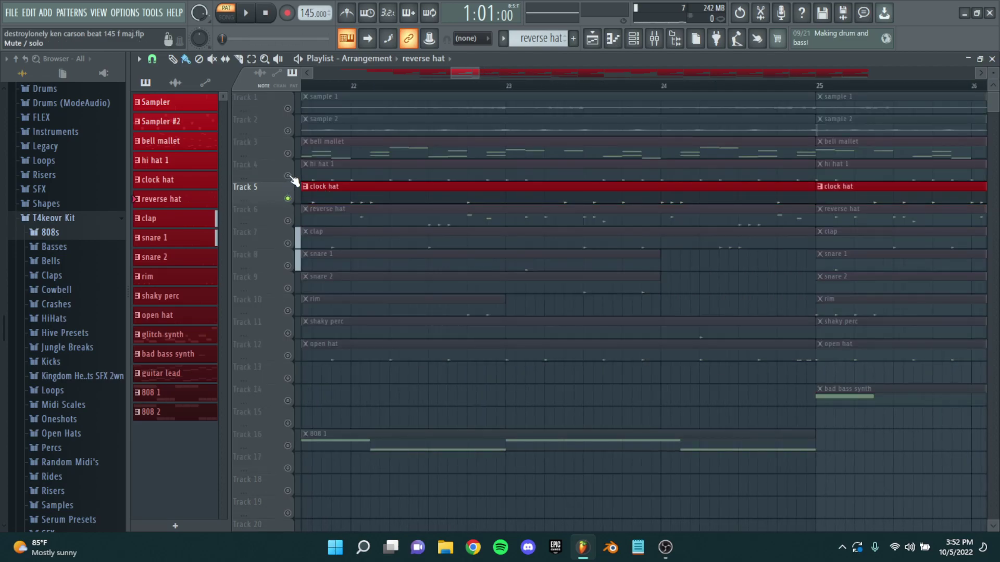
pyautogui.moveTo(289, 176); pyautogui.dragTo(288, 153)
# Step: Set the song playback position to the start of bar 25
pyautogui.moveTo(739, 120); pyautogui.dragTo(566, 141)
pyautogui.scroll(2, 637, 83)
pyautogui.moveTo(637, 99); pyautogui.dragTo(727, 109)
pyautogui.scroll(2, 727, 86)
pyautogui.scroll(2, 785, 85)
pyautogui.click(785, 85)
pyautogui.moveTo(828, 124); pyautogui.dragTo(328, 194)
pyautogui.scroll(-2, 515, 189)
pyautogui.scroll(-2, 485, 172)
pyautogui.moveTo(484, 172); pyautogui.dragTo(437, 188)
pyautogui.scroll(-1, 436, 188)
pyautogui.moveTo(526, 167); pyautogui.dragTo(514, 205)
pyautogui.scroll(-1, 433, 189)
pyautogui.scroll(1, 424, 167)
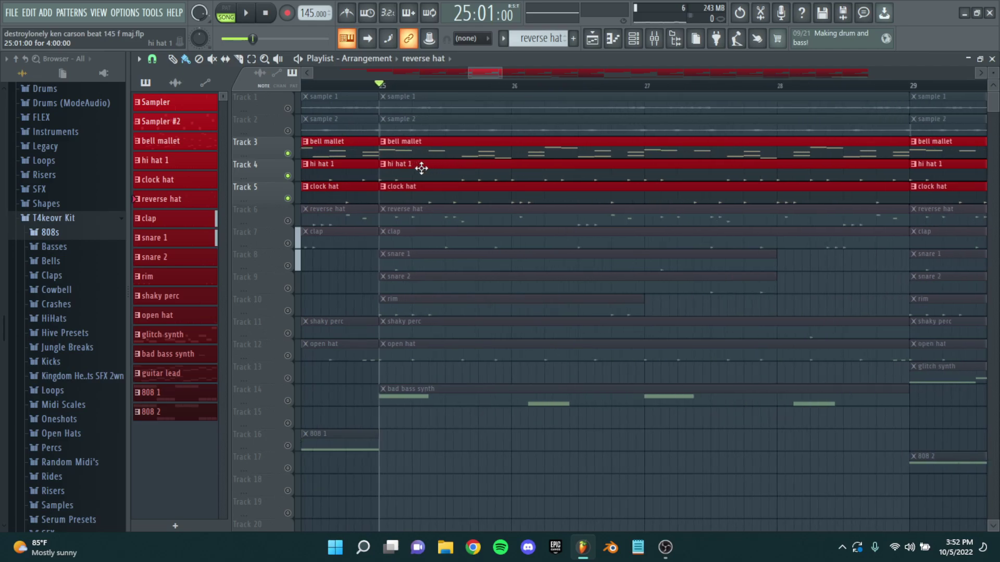
# Step: Mute bell mallet, enable reverse hat on Track 6, and play the three hat tracks together from bar 25, stopping after listening
pyautogui.click(288, 154)
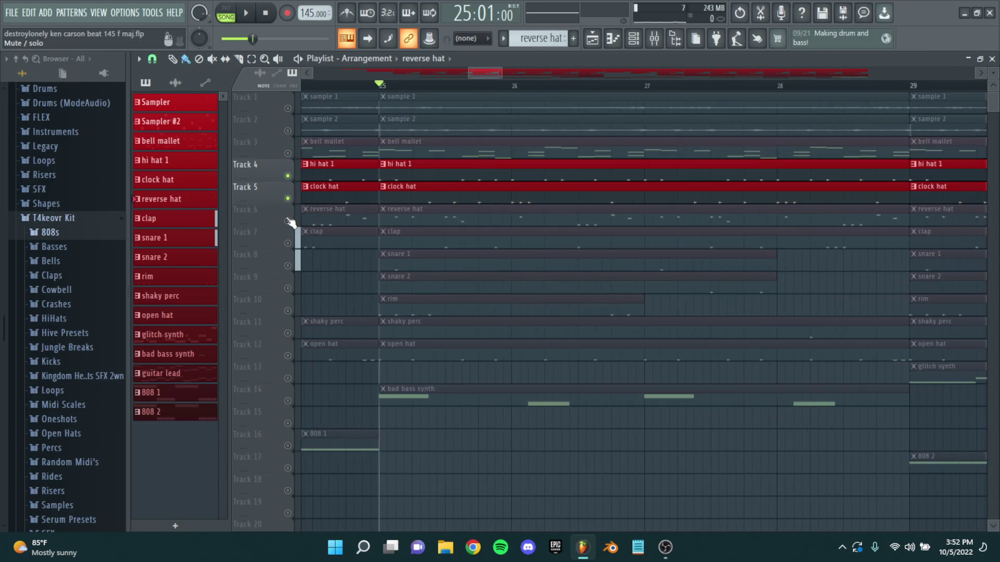
pyautogui.click(287, 221)
pyautogui.press('space')
pyautogui.moveTo(547, 198); pyautogui.dragTo(464, 223)
pyautogui.scroll(-1, 491, 218)
pyautogui.scroll(-1, 471, 222)
pyautogui.moveTo(579, 215); pyautogui.dragTo(539, 232)
pyautogui.scroll(-1, 542, 227)
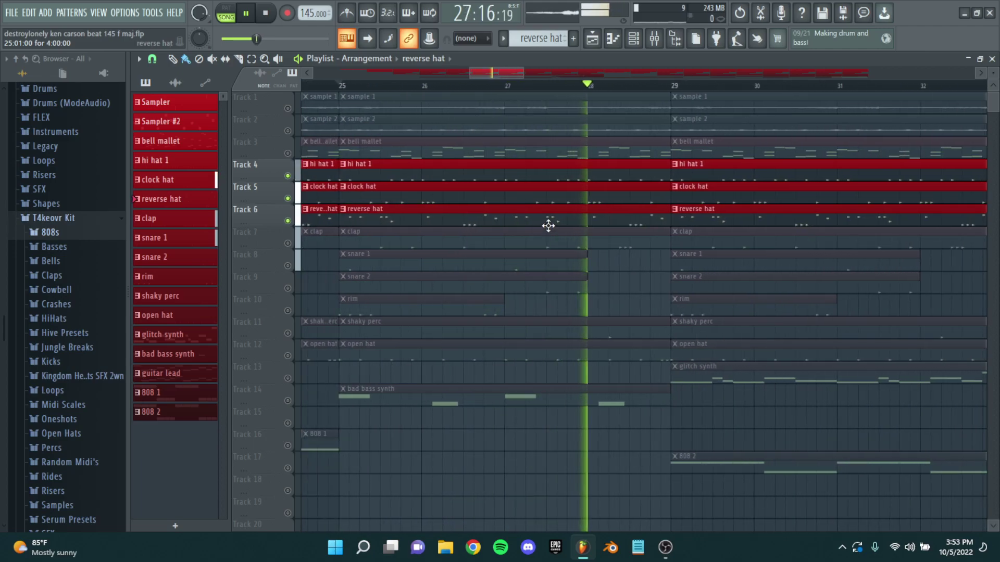
pyautogui.press('space')
# Step: Unsolo the hat tracks so that all playlist tracks are enabled
pyautogui.rightClick(288, 221)
pyautogui.rightClick(288, 222)
pyautogui.scroll(-2, 380, 171)
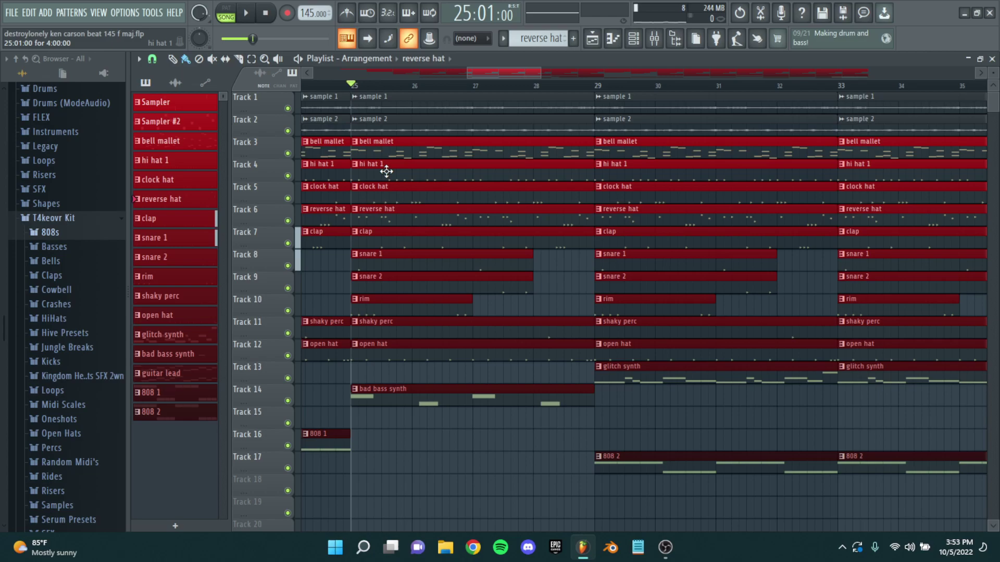
pyautogui.scroll(3, 385, 171)
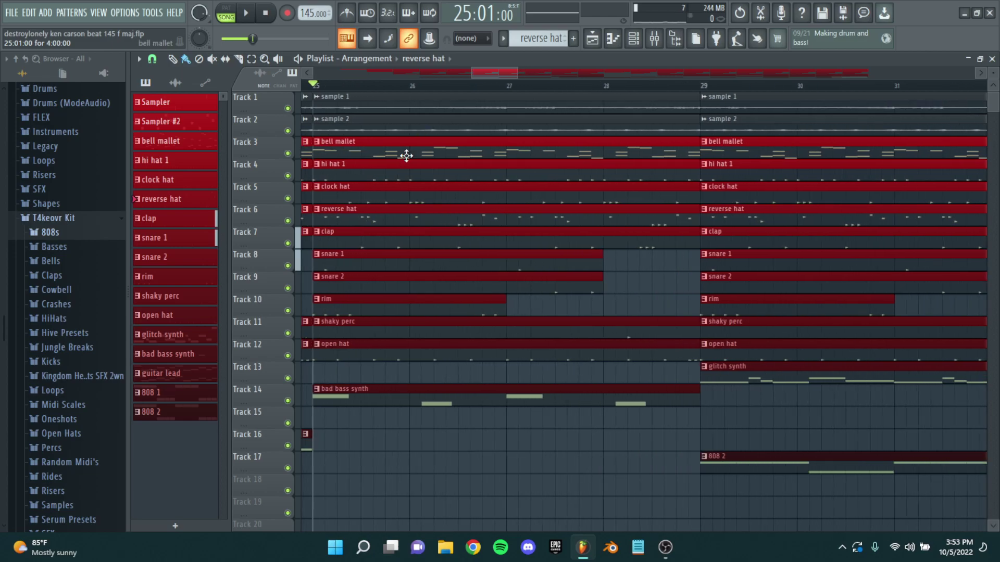
# Step: Open the clap clip at bar 25 on Track 7 and examine its notes, especially the closely spaced ones in bar 4
pyautogui.doubleClick(357, 243)
pyautogui.moveTo(612, 289); pyautogui.dragTo(211, 233)
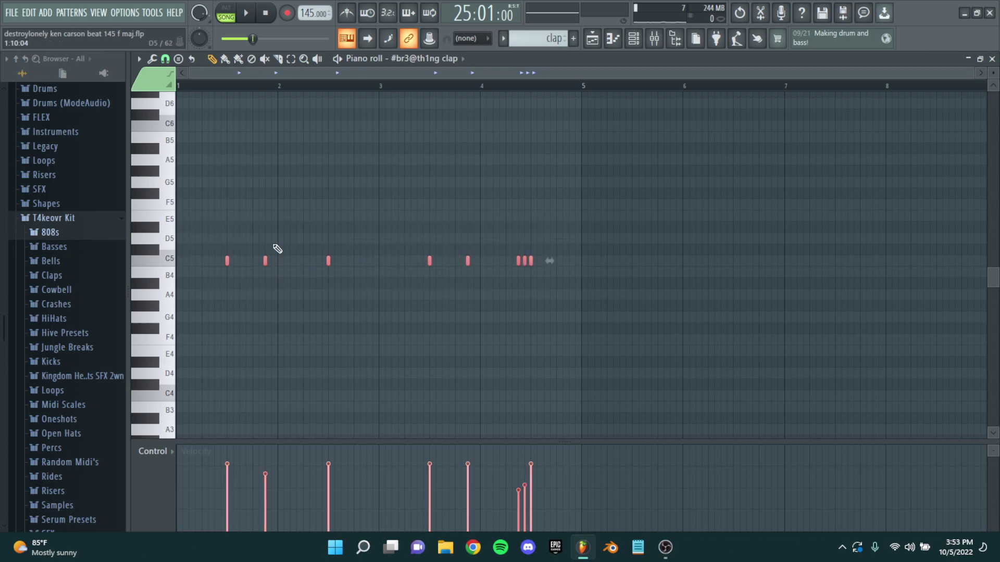
pyautogui.scroll(5, 536, 281)
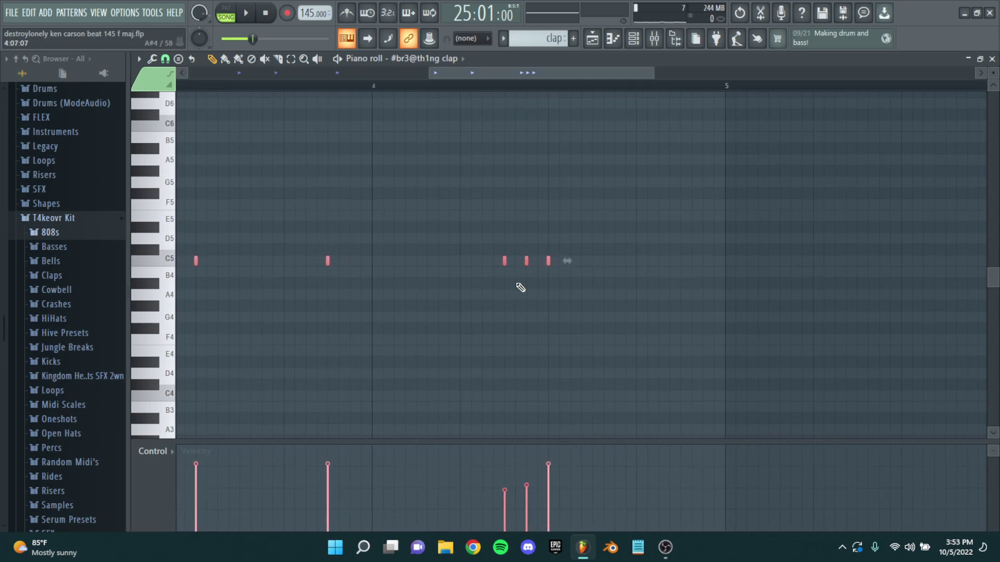
pyautogui.scroll(-2, 528, 341)
pyautogui.scroll(-4, 544, 271)
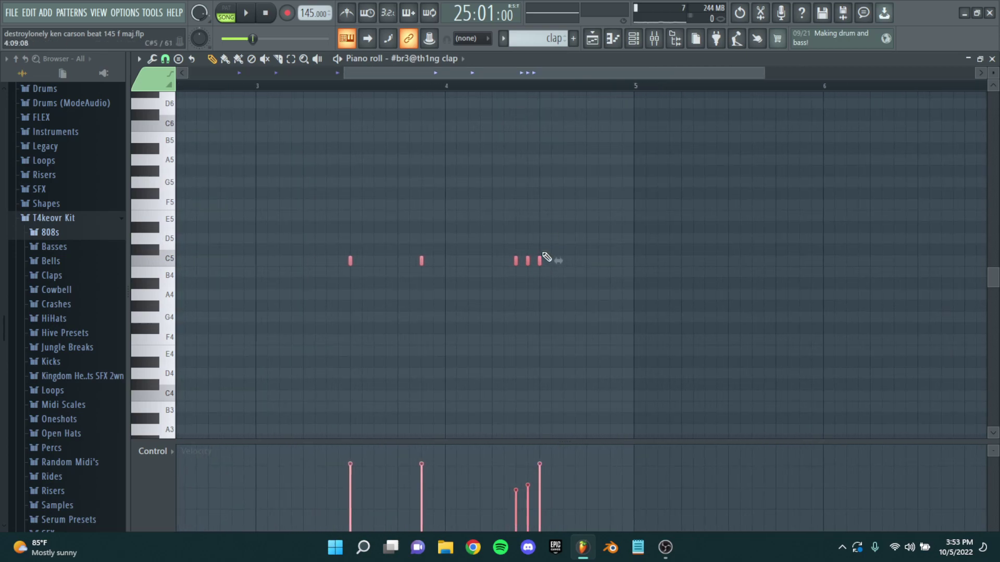
pyautogui.click(401, 200)
pyautogui.scroll(-1, 417, 234)
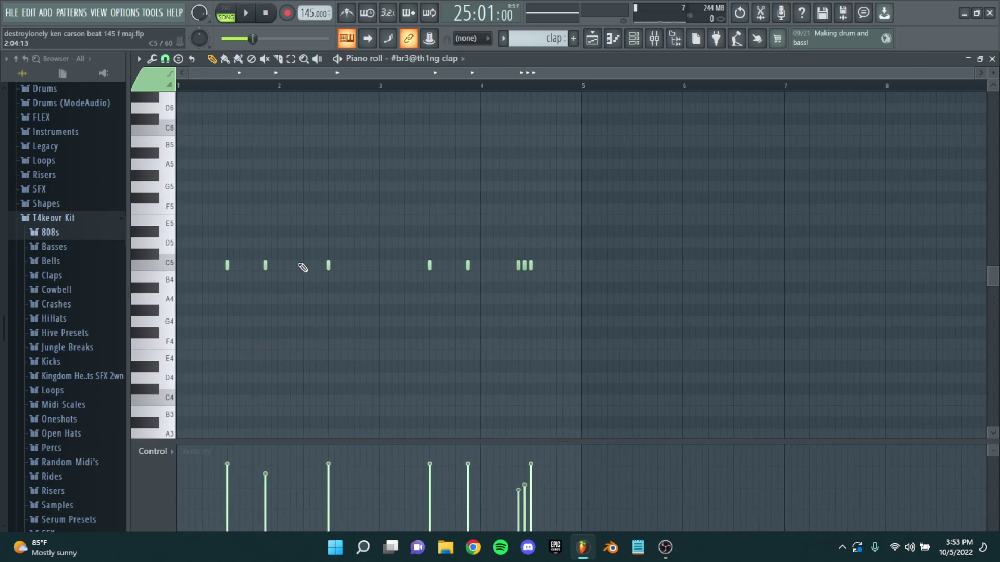
pyautogui.scroll(1, 315, 229)
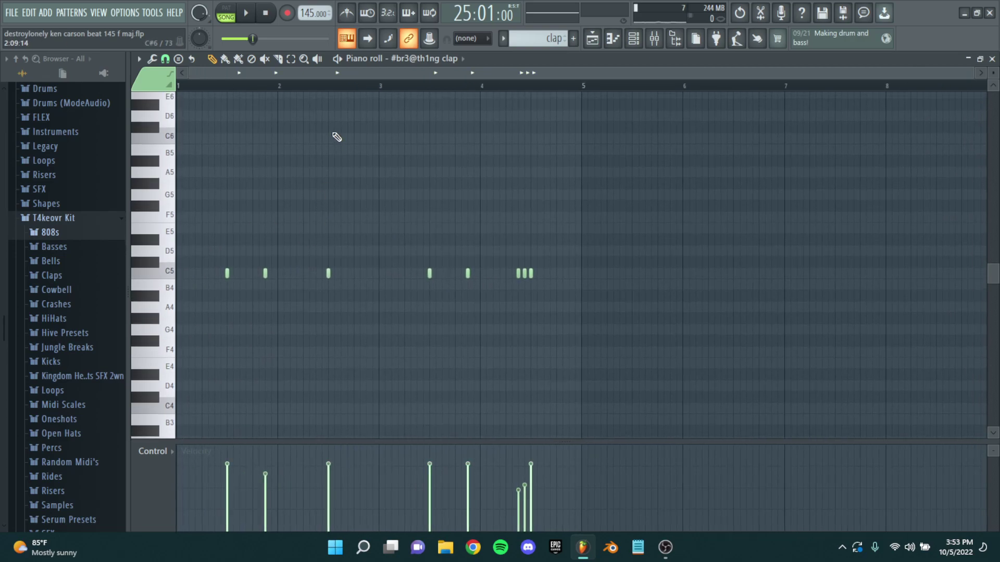
# Step: Play the clap pattern, stop it after listening and return to the playlist
pyautogui.click(338, 58)
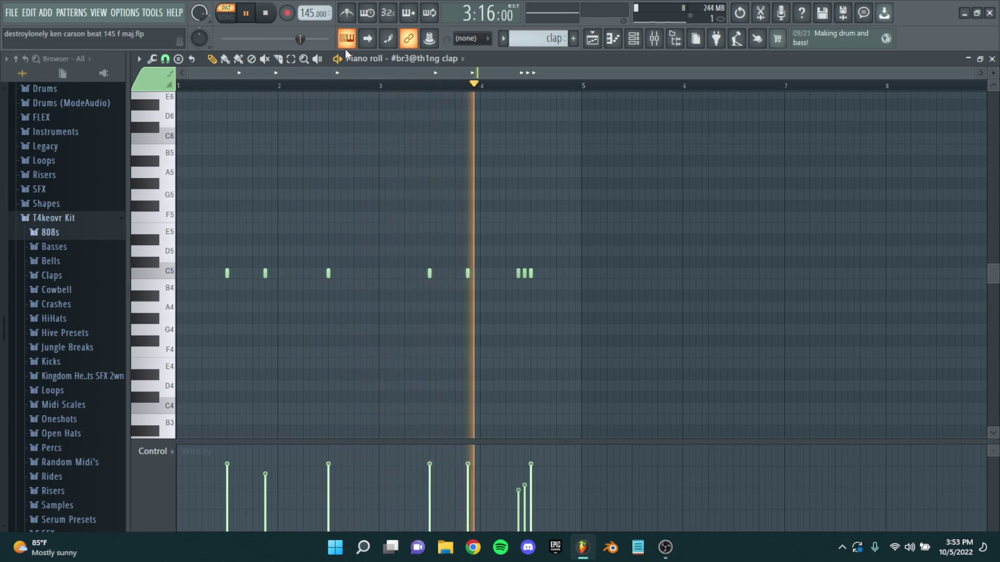
pyautogui.click(338, 59)
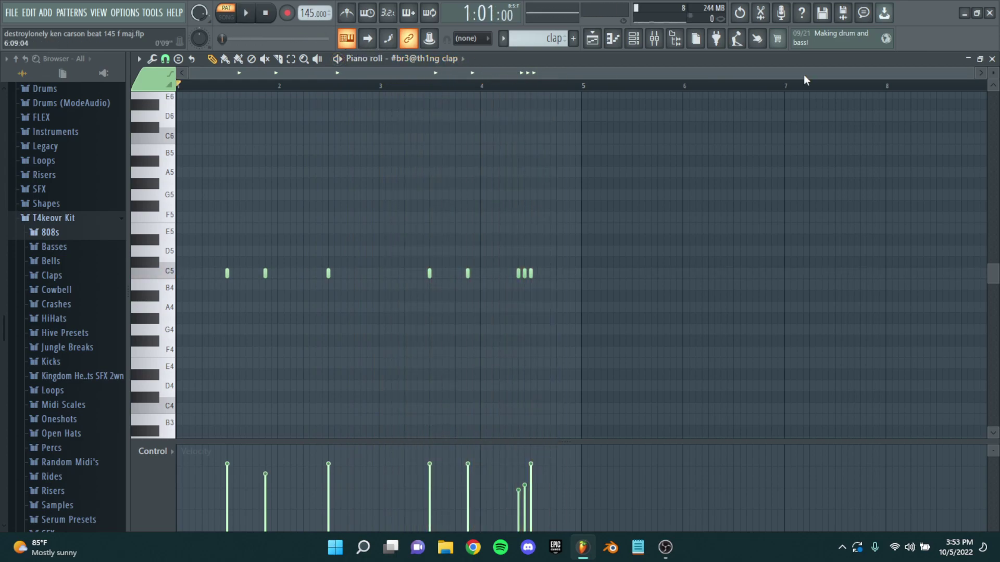
pyautogui.click(992, 58)
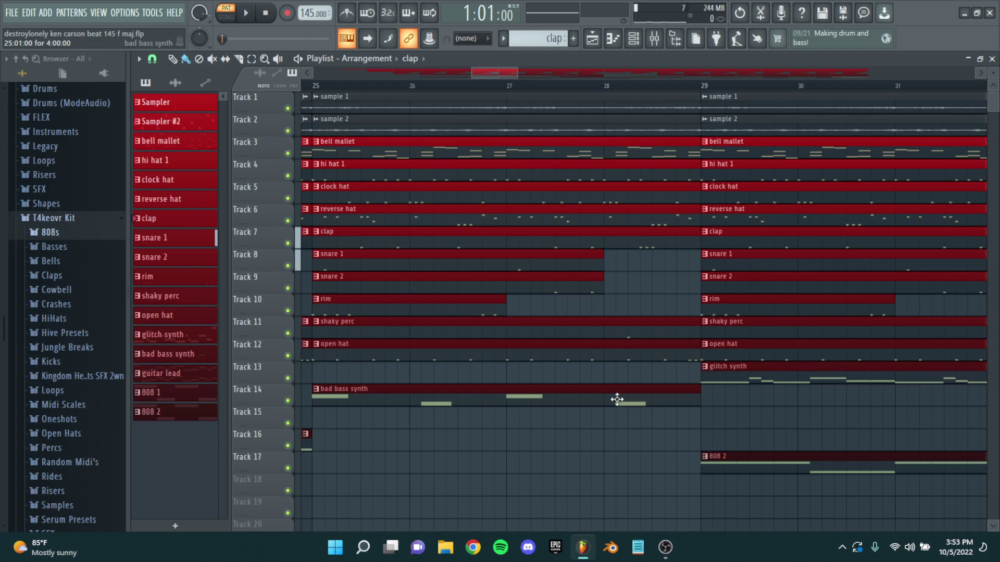
# Step: Open the snare 1 clip at bar 25 on Track 8, play its pattern, stop it and return to the playlist
pyautogui.doubleClick(486, 261)
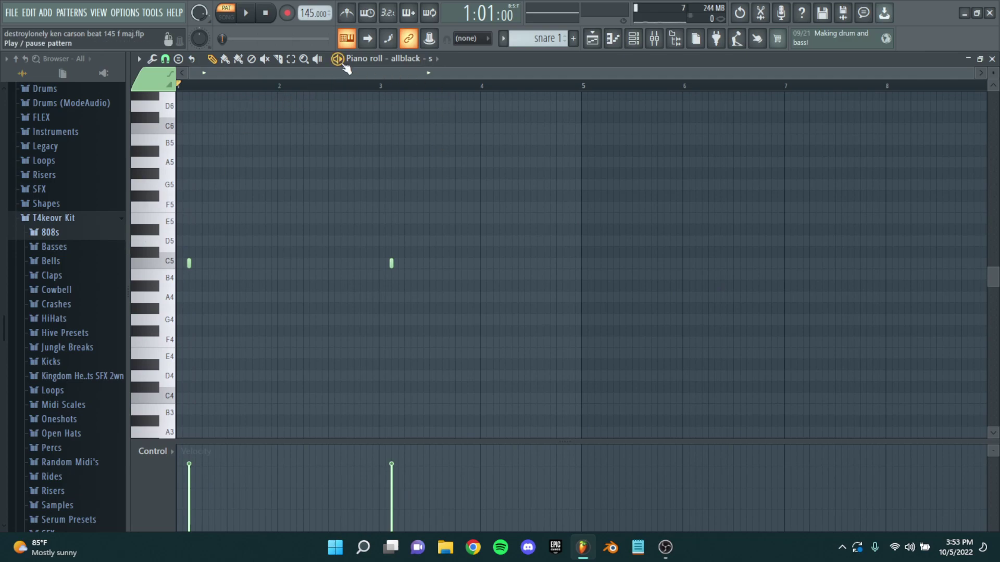
pyautogui.press('space')
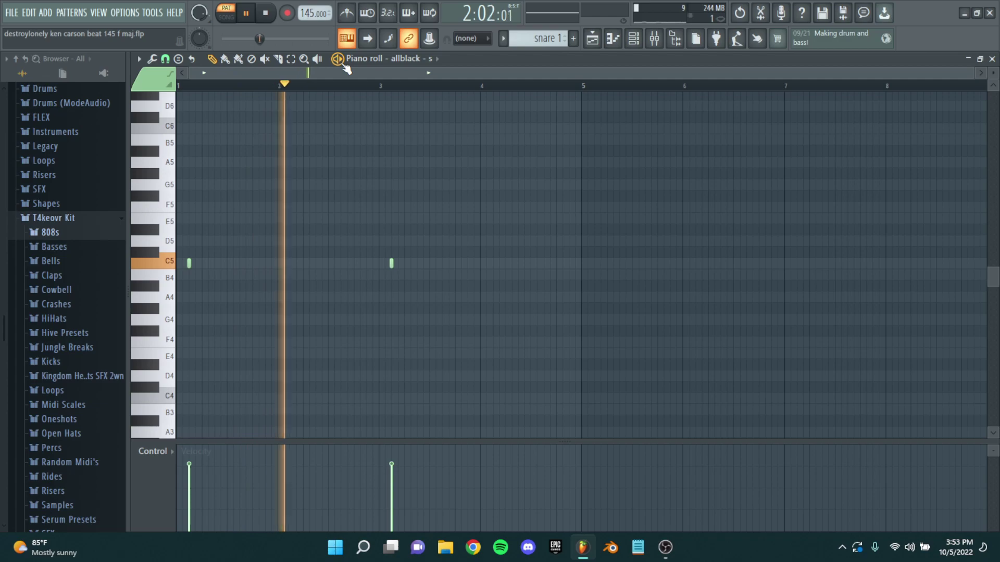
pyautogui.press('space')
pyautogui.click(991, 59)
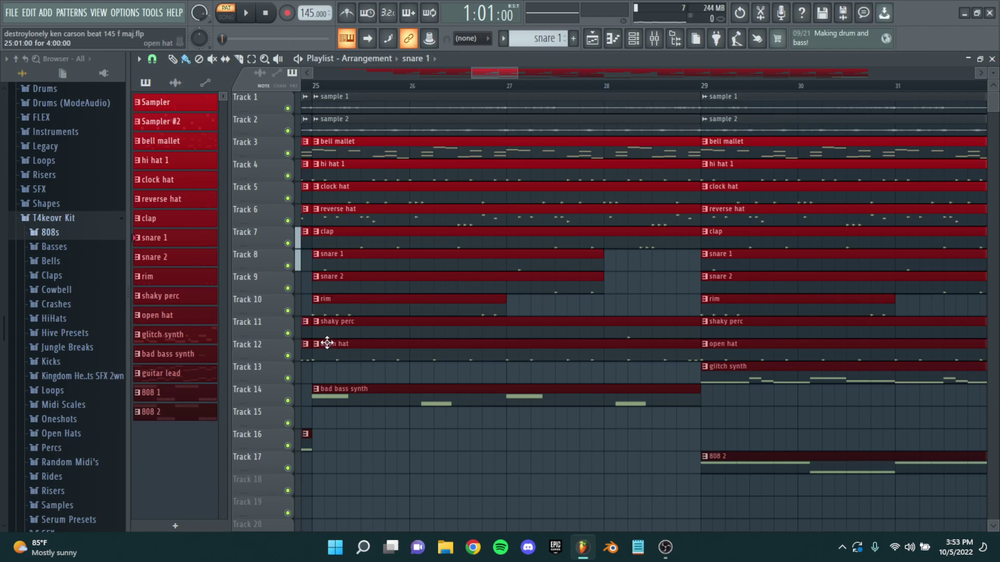
pyautogui.scroll(2, 328, 343)
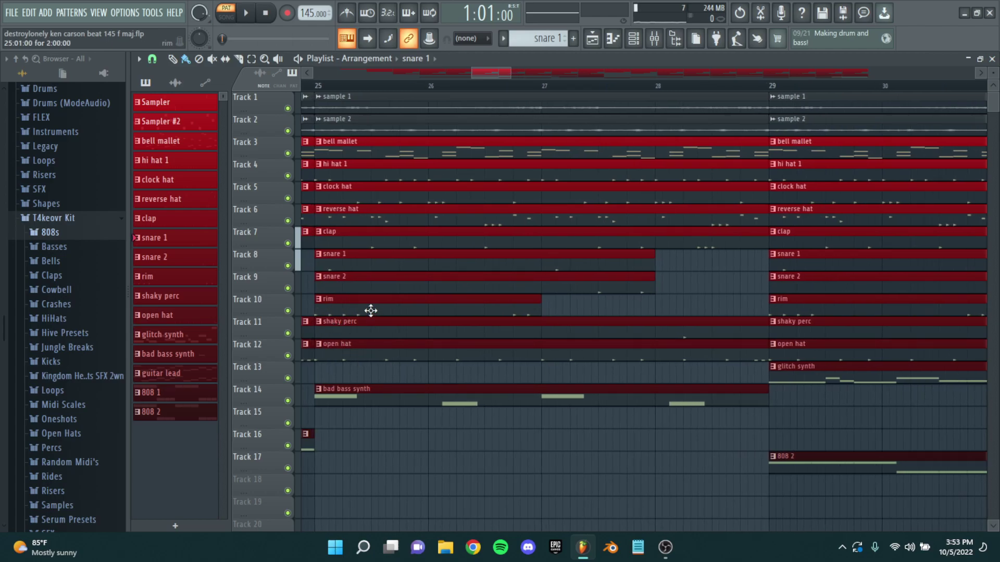
# Step: Reopen the snare 1 clip on Track 8, examine where its notes sit and return to the playlist
pyautogui.doubleClick(381, 260)
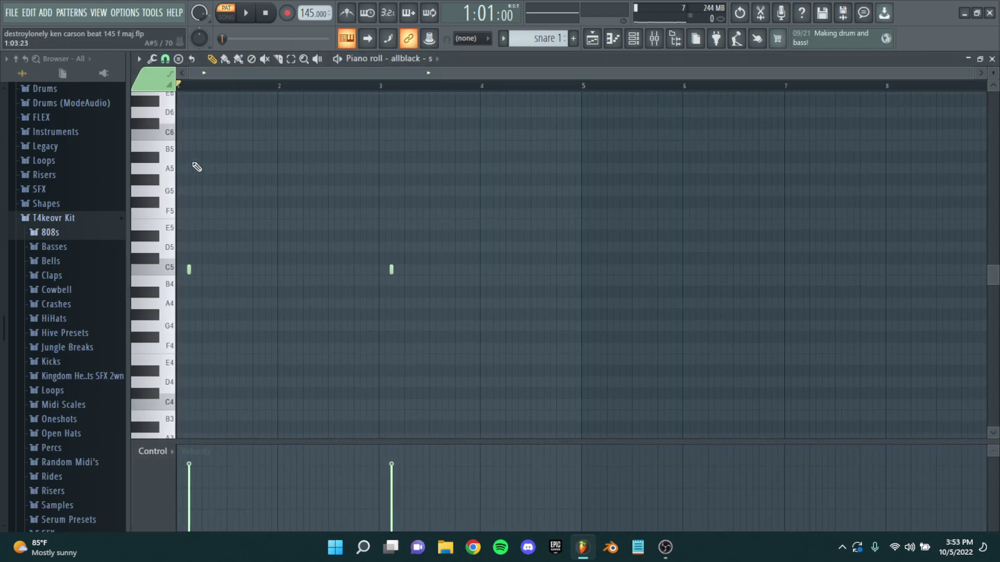
pyautogui.scroll(2, 200, 158)
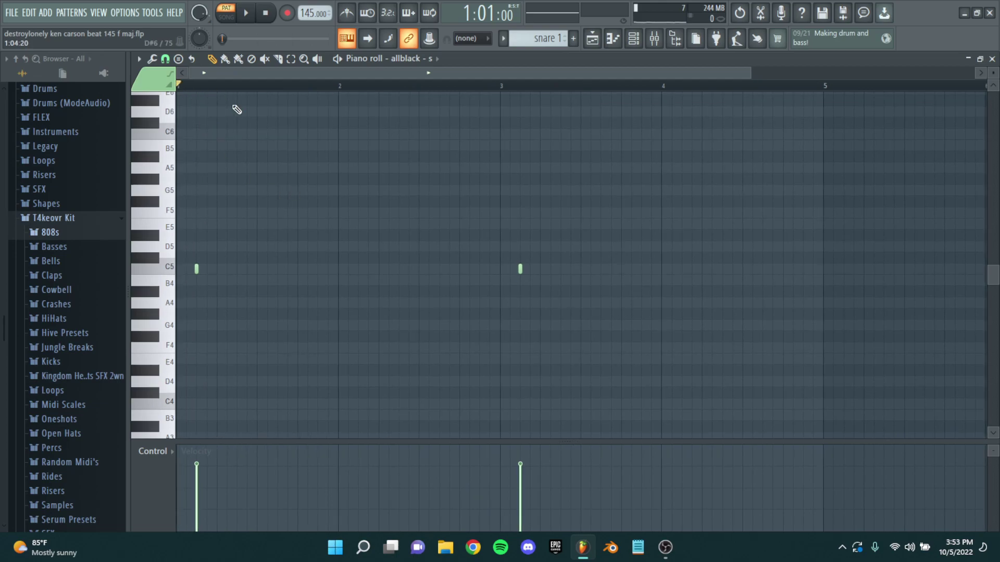
pyautogui.scroll(-2, 307, 121)
pyautogui.click(992, 59)
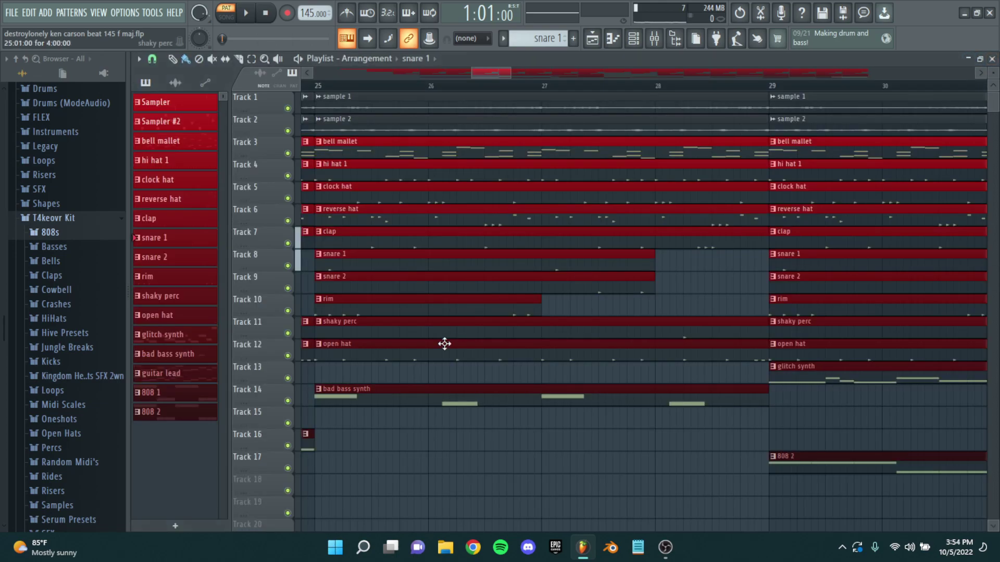
# Step: Open the snare 2 clip at bar 25 on Track 9, play its pattern from 3:02:00 and stop it
pyautogui.doubleClick(364, 286)
pyautogui.click(407, 87)
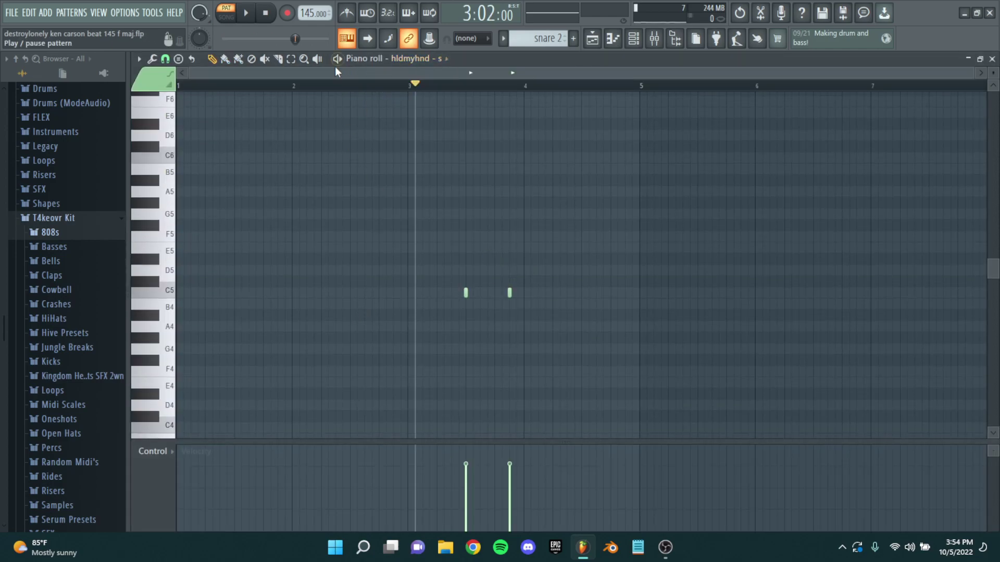
pyautogui.press('space')
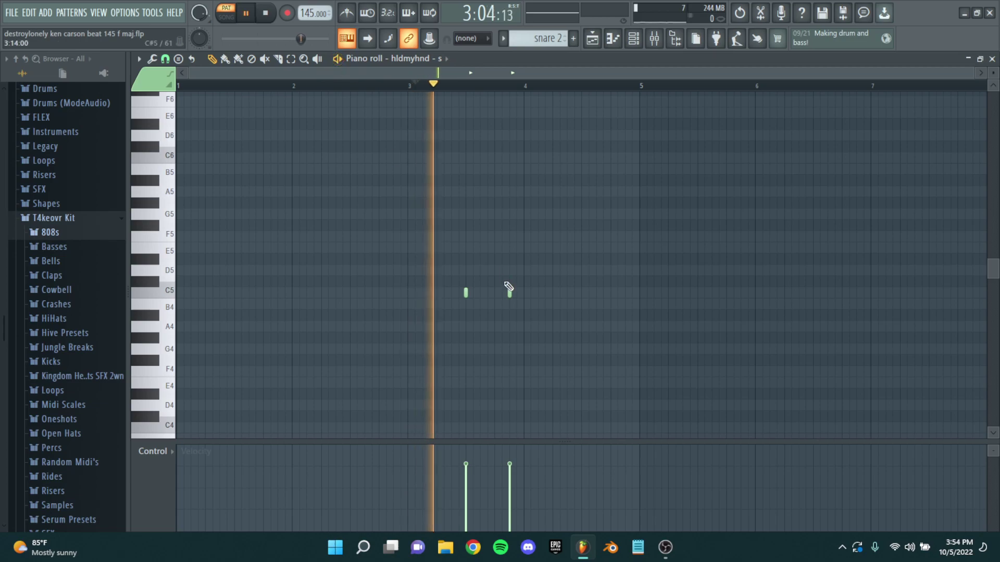
pyautogui.click(509, 292)
pyautogui.press('space')
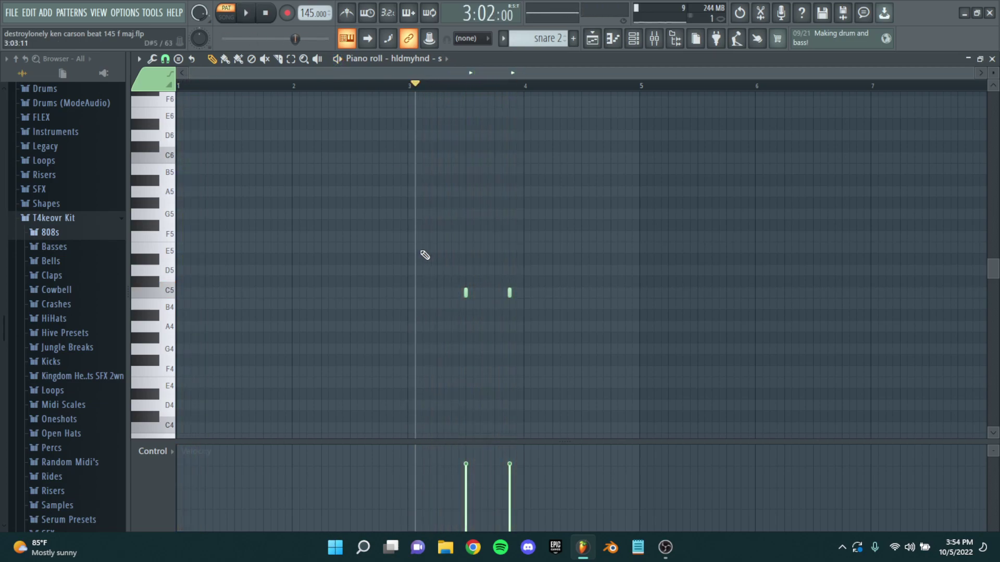
# Step: Examine the timing of the two snare 2 notes in bar 3 and return to the playlist
pyautogui.scroll(3, 513, 293)
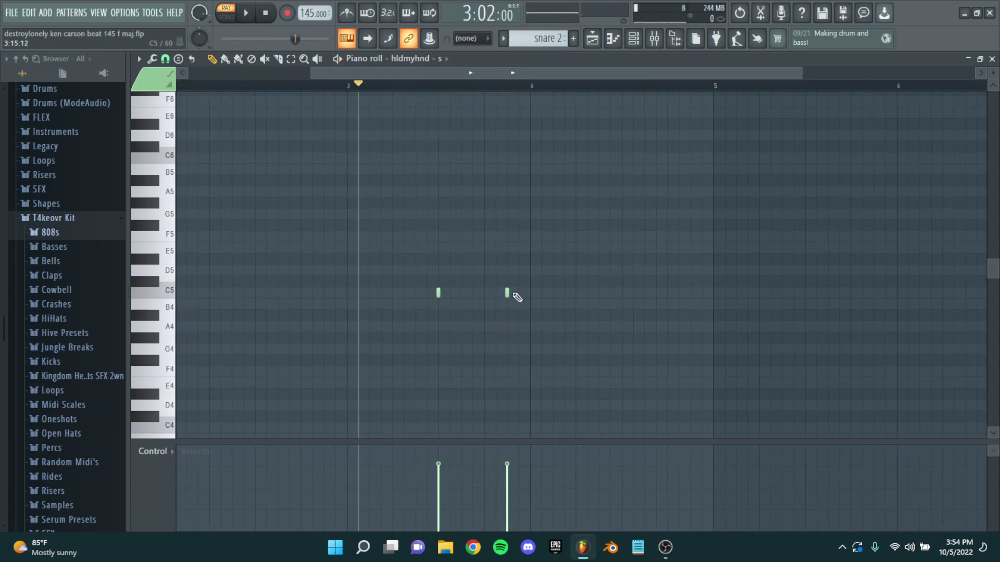
pyautogui.keyDown('ctrl'); pyautogui.moveTo(535, 304); pyautogui.dragTo(497, 267); pyautogui.keyUp('ctrl')
pyautogui.scroll(-3, 503, 260)
pyautogui.rightClick(535, 202)
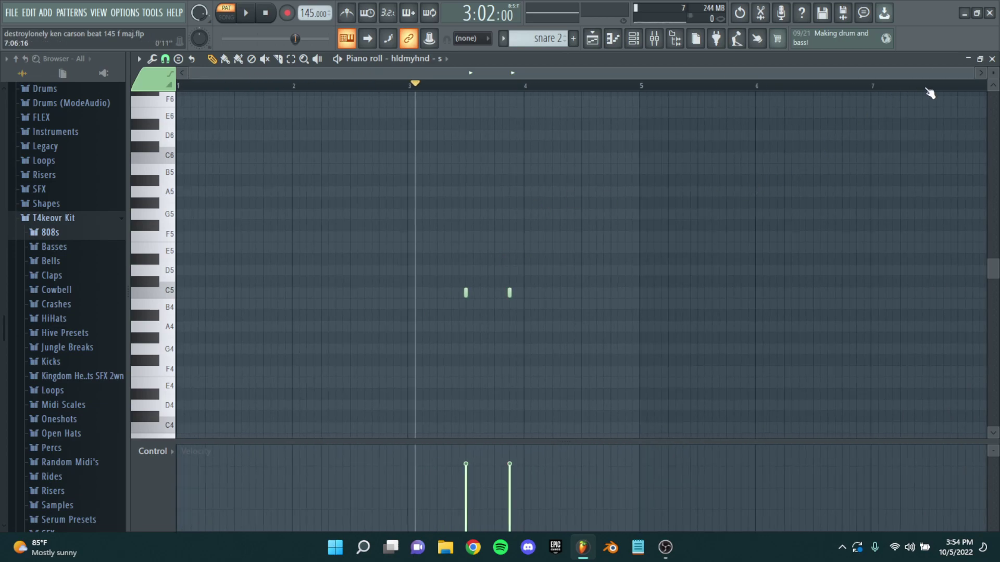
pyautogui.click(992, 59)
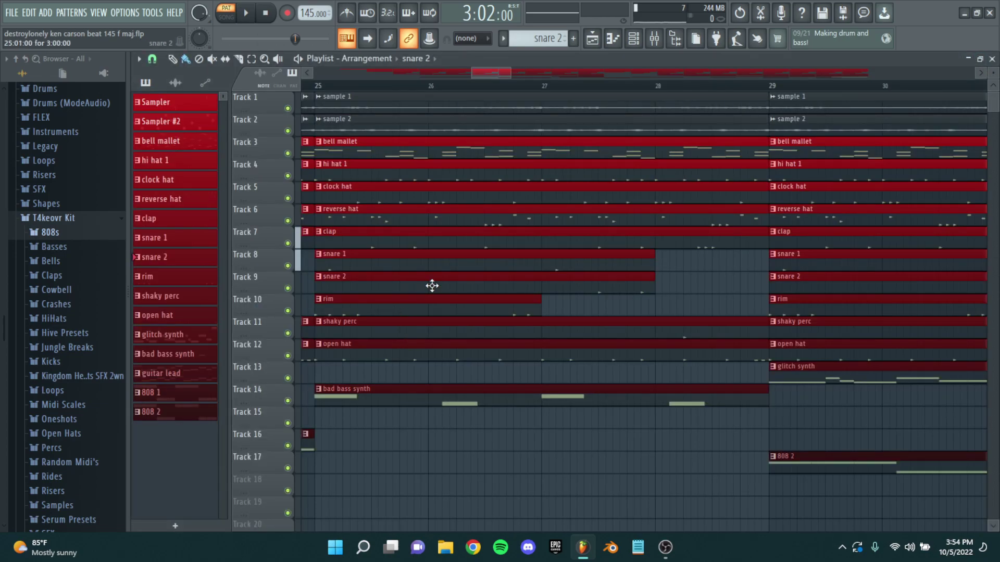
# Step: Open the rim clip at bar 25 on Track 10, reset the playback position to bar 1 and look over its notes
pyautogui.doubleClick(387, 311)
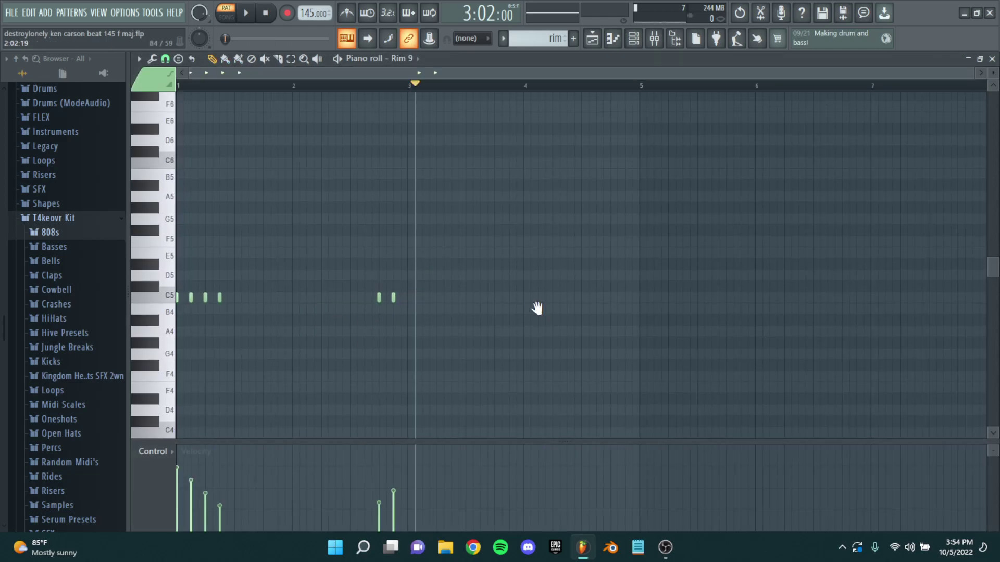
pyautogui.click(374, 85)
pyautogui.scroll(3, 208, 174)
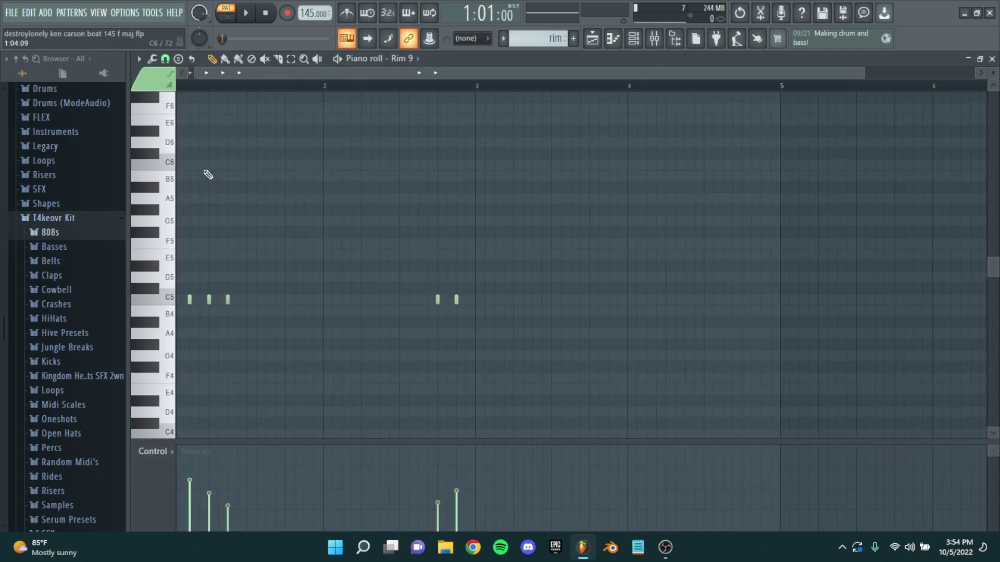
# Step: Examine the spacing of the rim notes at the start of bar 1 and the end of bar 2
pyautogui.scroll(1, 491, 220)
pyautogui.scroll(-2, 491, 219)
pyautogui.moveTo(393, 384); pyautogui.dragTo(177, 260)
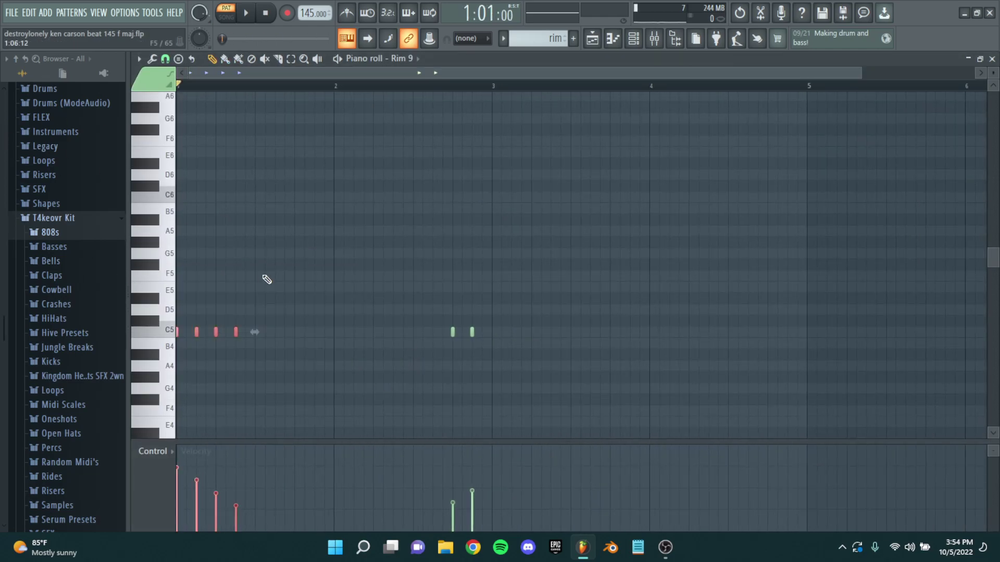
pyautogui.moveTo(440, 372); pyautogui.dragTo(511, 240)
pyautogui.scroll(-1, 512, 305)
pyautogui.moveTo(464, 272); pyautogui.dragTo(865, 392)
# Step: Play the rim pattern from bar 1, stop it and return to the playlist
pyautogui.click(345, 59)
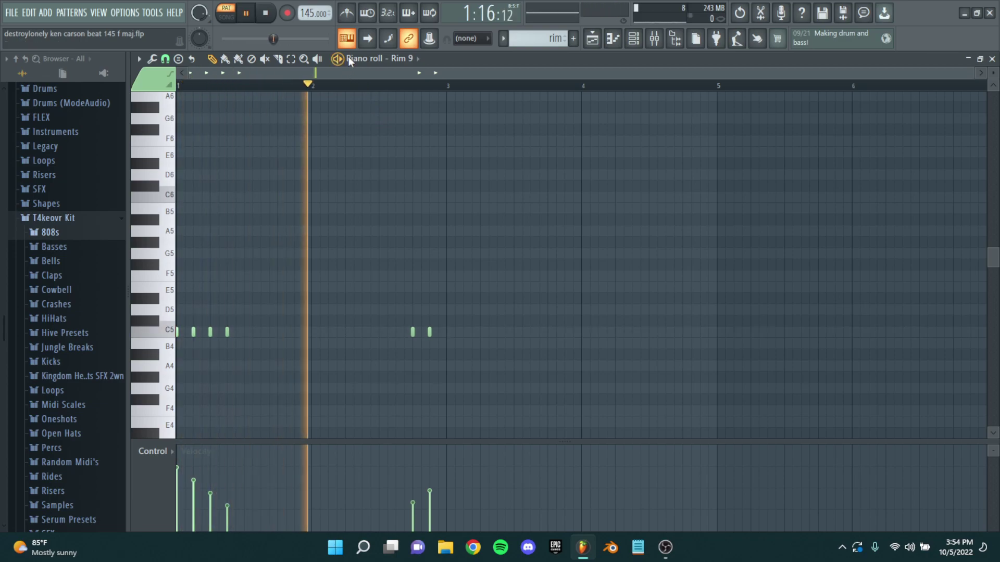
pyautogui.press('space')
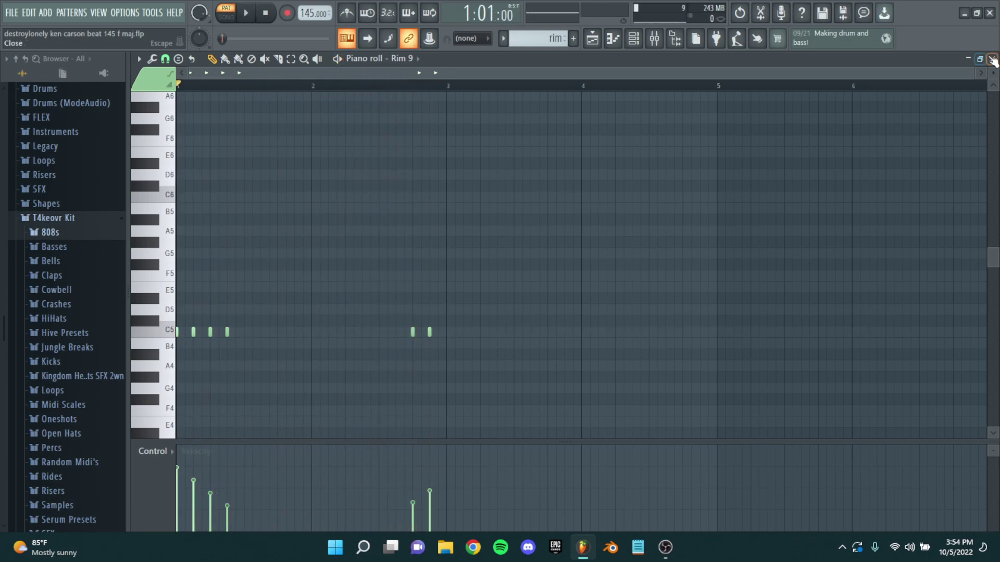
pyautogui.click(991, 59)
# Step: Open the shaky perc clip on Track 11, audition its pattern from bar 3 and return to the playlist
pyautogui.doubleClick(414, 337)
pyautogui.click(544, 84)
pyautogui.press('space')
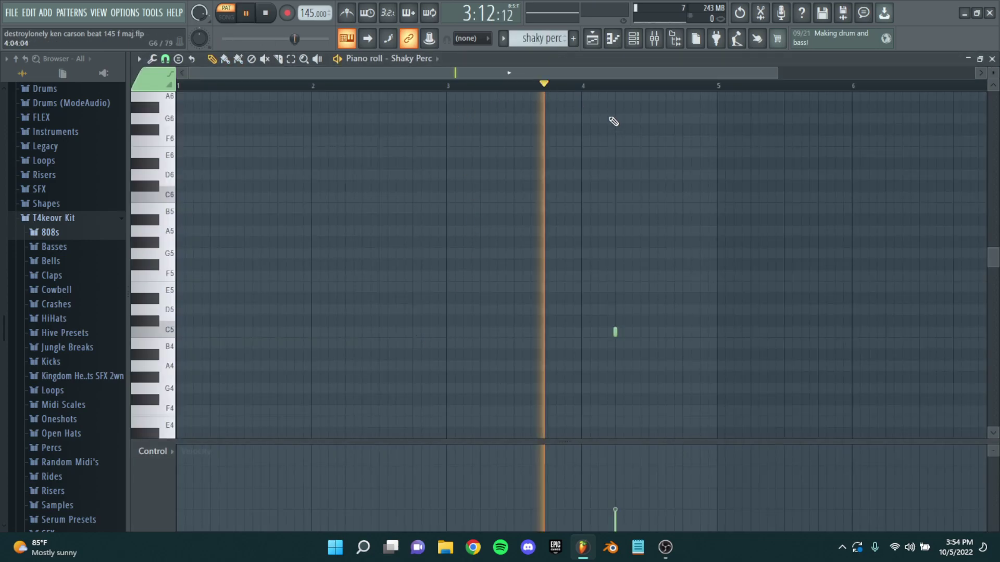
pyautogui.keyDown('ctrl'); pyautogui.scroll(-2, 933, 197); pyautogui.keyUp('ctrl')
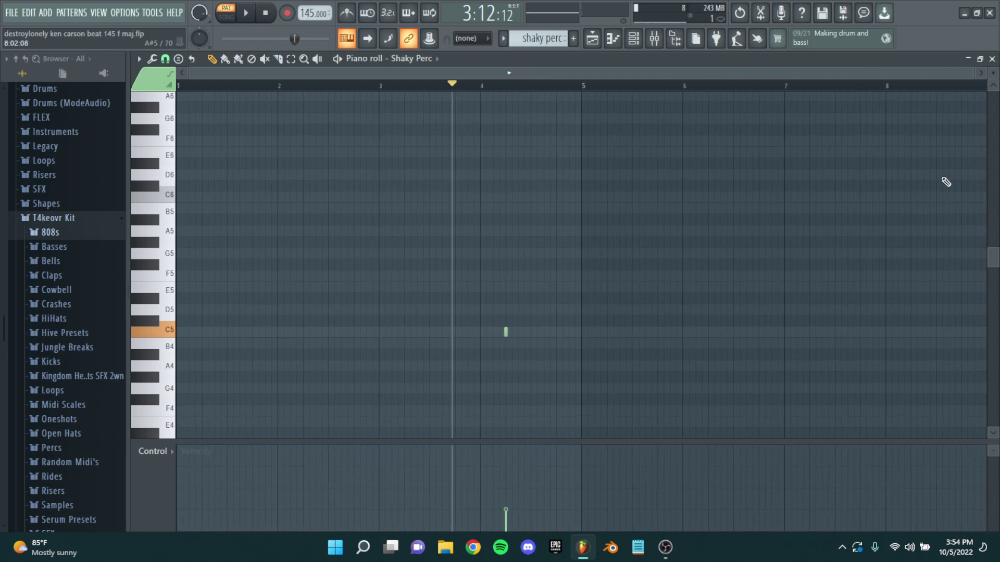
pyautogui.click(992, 58)
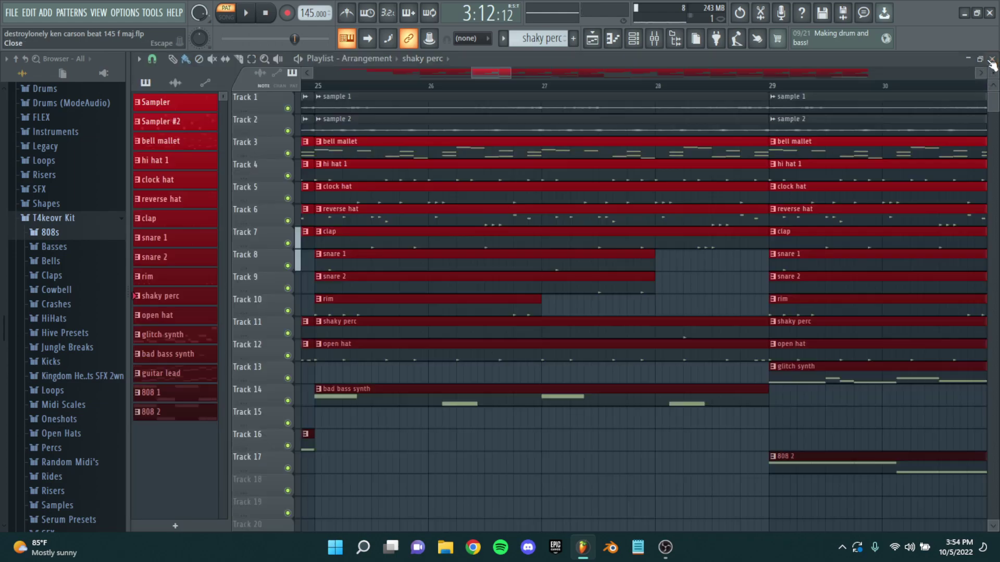
# Step: Open the open hat clip at bar 25 on Track 12, play its pattern from bar 1 and return to the playlist
pyautogui.doubleClick(408, 353)
pyautogui.scroll(-1, 423, 312)
pyautogui.press('space')
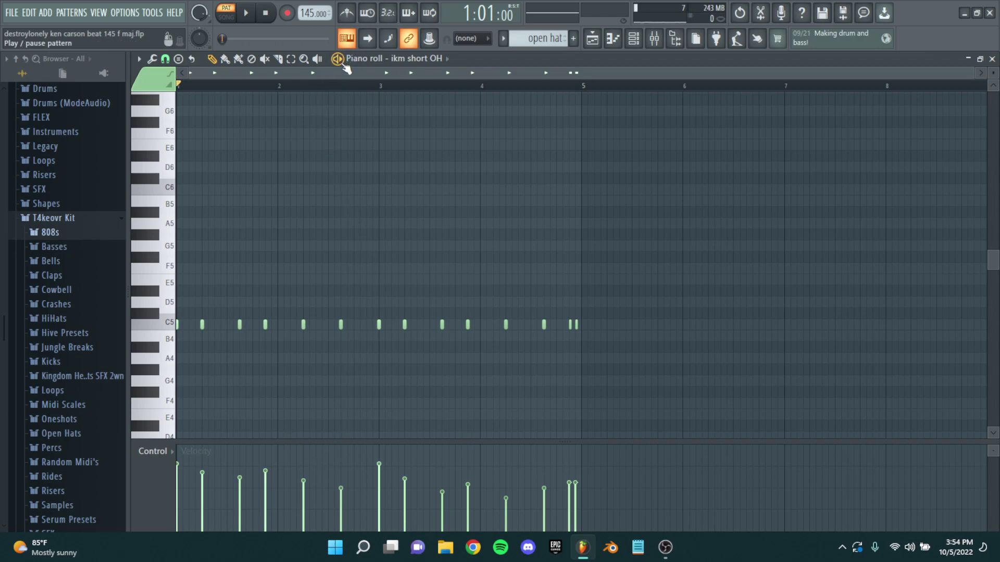
pyautogui.press('space')
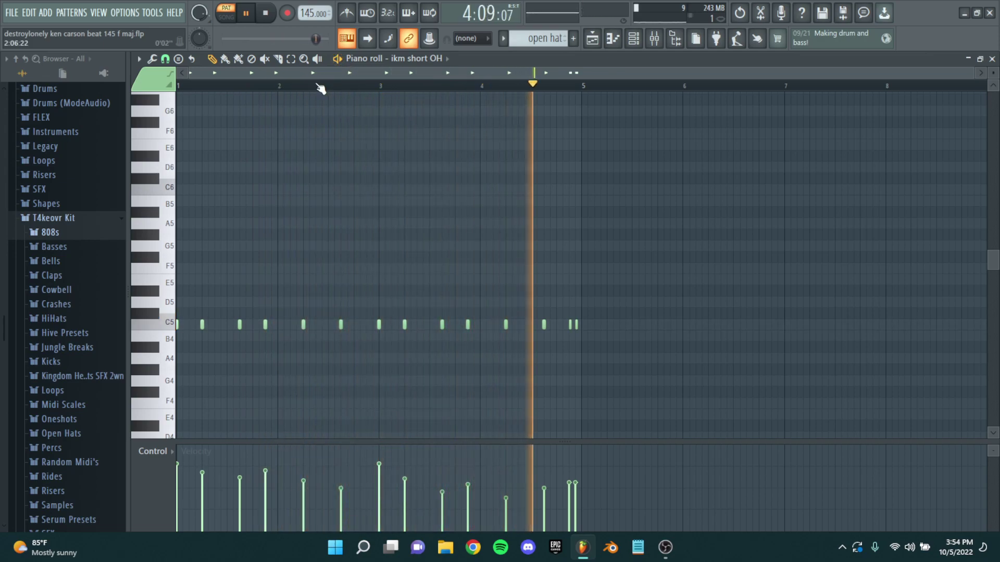
pyautogui.press('space')
pyautogui.click(992, 58)
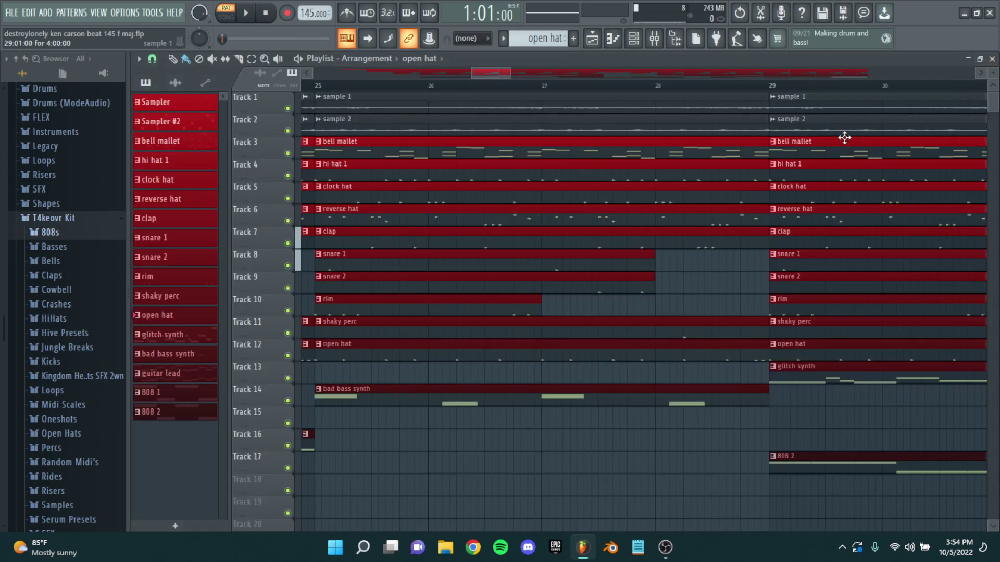
# Step: Open the 808 1 clip at bar 21 on Track 16 and look over its notes
pyautogui.moveTo(562, 324); pyautogui.dragTo(529, 333)
pyautogui.scroll(-2, 529, 333)
pyautogui.moveTo(638, 352); pyautogui.dragTo(563, 366)
pyautogui.scroll(-2, 563, 366)
pyautogui.moveTo(673, 380); pyautogui.dragTo(588, 408)
pyautogui.moveTo(816, 408); pyautogui.dragTo(674, 424)
pyautogui.moveTo(518, 428); pyautogui.dragTo(573, 428)
pyautogui.click(526, 442)
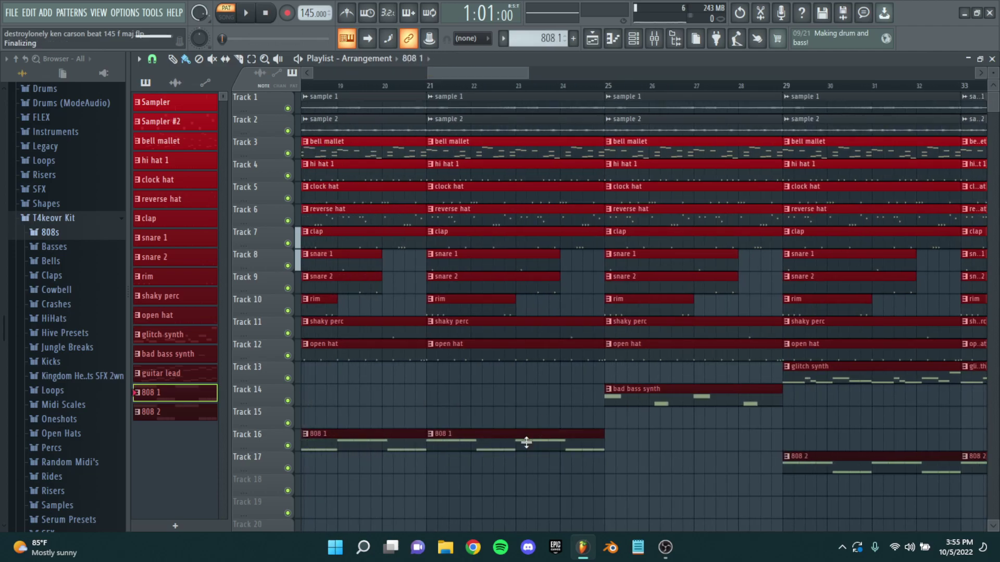
pyautogui.doubleClick(526, 442)
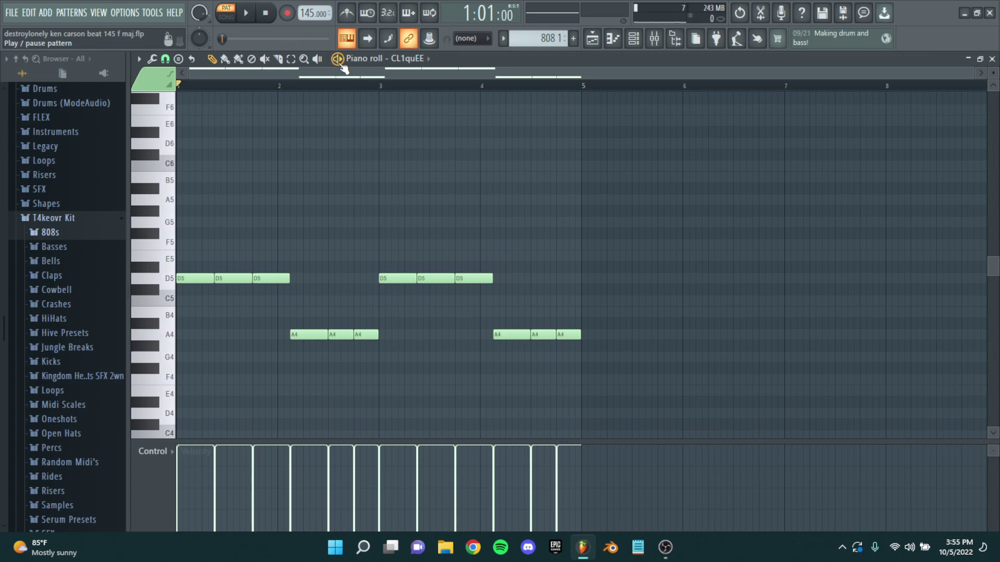
# Step: Play the 808 1 pattern from bar 1, stop it and return to the playlist
pyautogui.press('space')
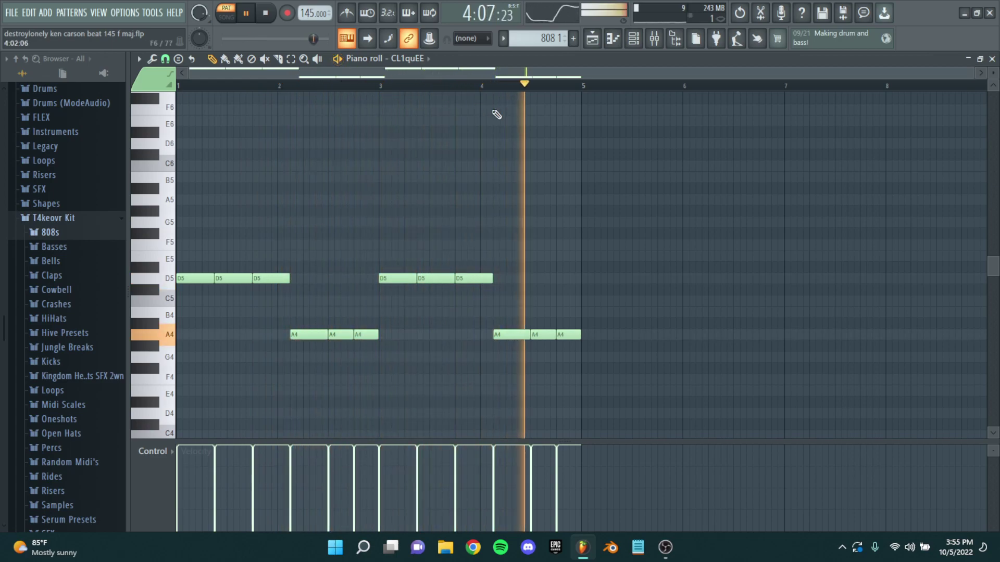
pyautogui.press('space')
pyautogui.click(992, 59)
# Step: Open an 808 2 clip on Track 17, play its pattern from bar 1 and return to the playlist
pyautogui.scroll(-2, 632, 430)
pyautogui.doubleClick(510, 352)
pyautogui.scroll(1, 493, 307)
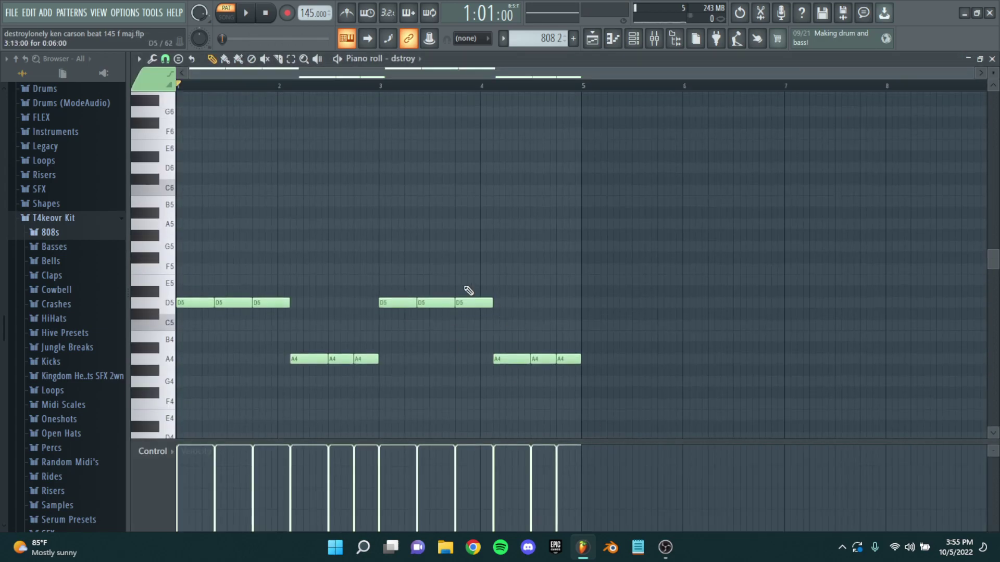
pyautogui.press('space')
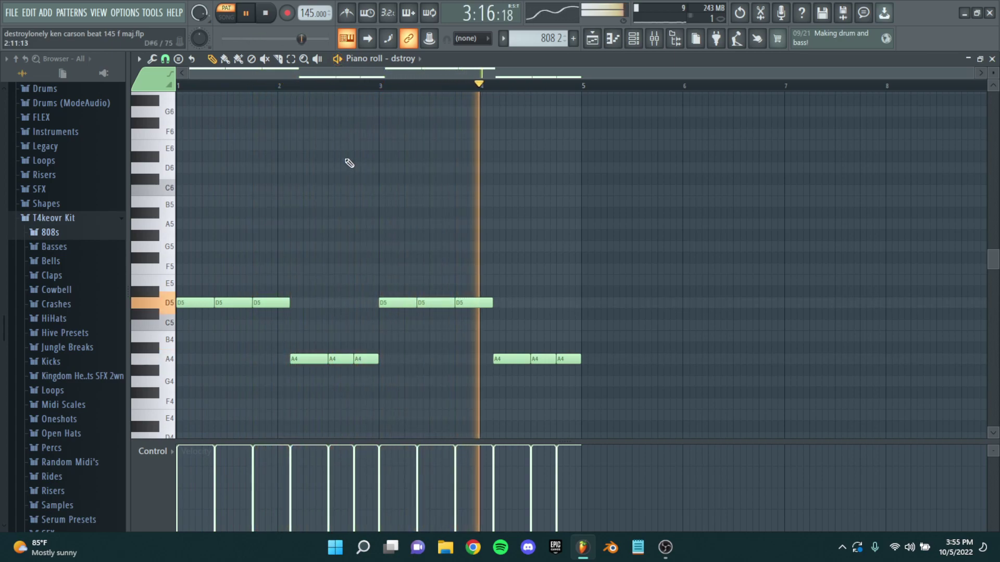
pyautogui.press('space')
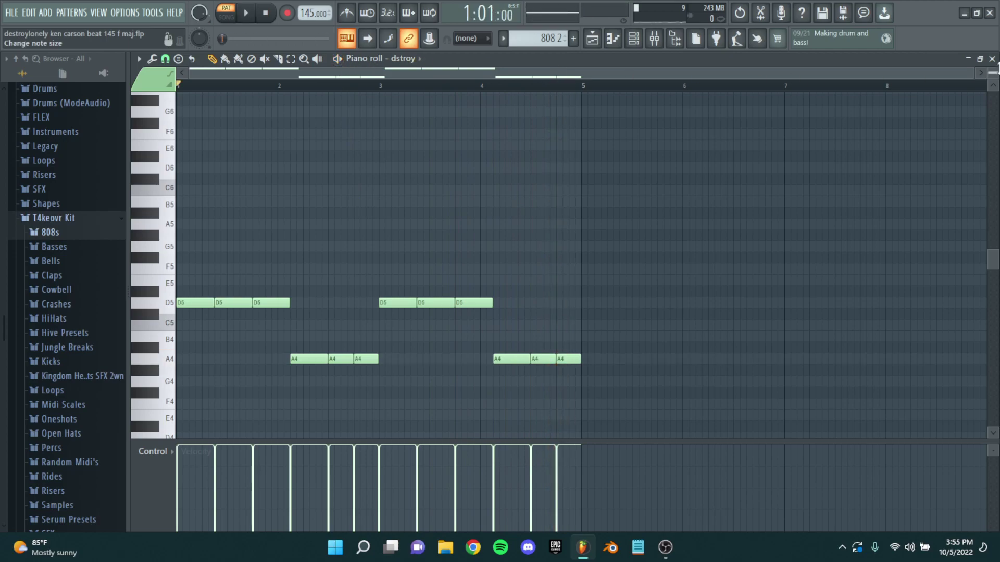
pyautogui.click(992, 59)
# Step: Examine the full arrangement across Tracks 1 to 17, checking where each pattern enters and drops out
pyautogui.moveTo(623, 462); pyautogui.dragTo(477, 398)
pyautogui.scroll(-2, 443, 388)
pyautogui.keyDown('ctrl'); pyautogui.click(362, 369); pyautogui.keyUp('ctrl')
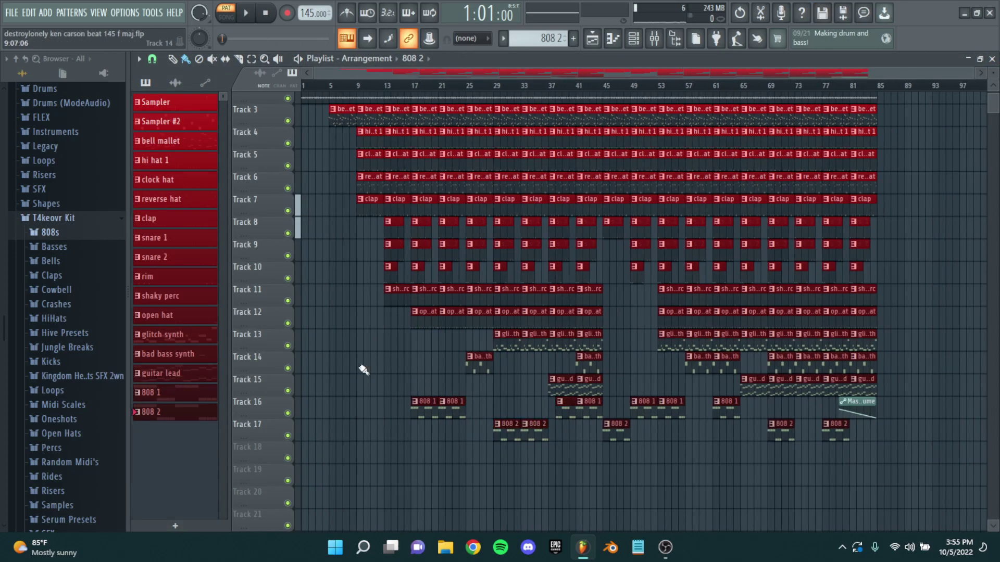
pyautogui.scroll(2, 350, 340)
pyautogui.scroll(4, 399, 267)
pyautogui.scroll(5, 375, 163)
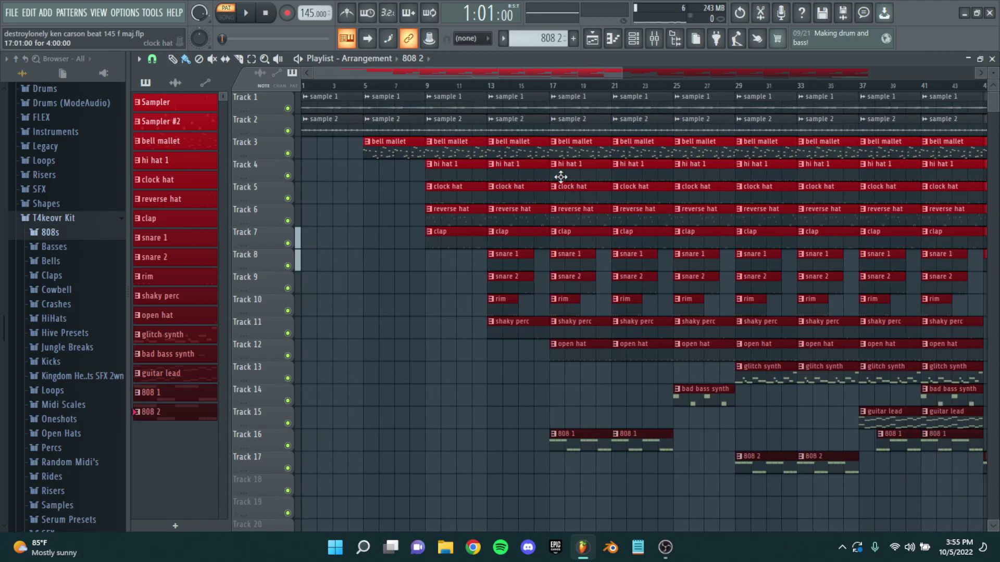
pyautogui.scroll(-3, 592, 240)
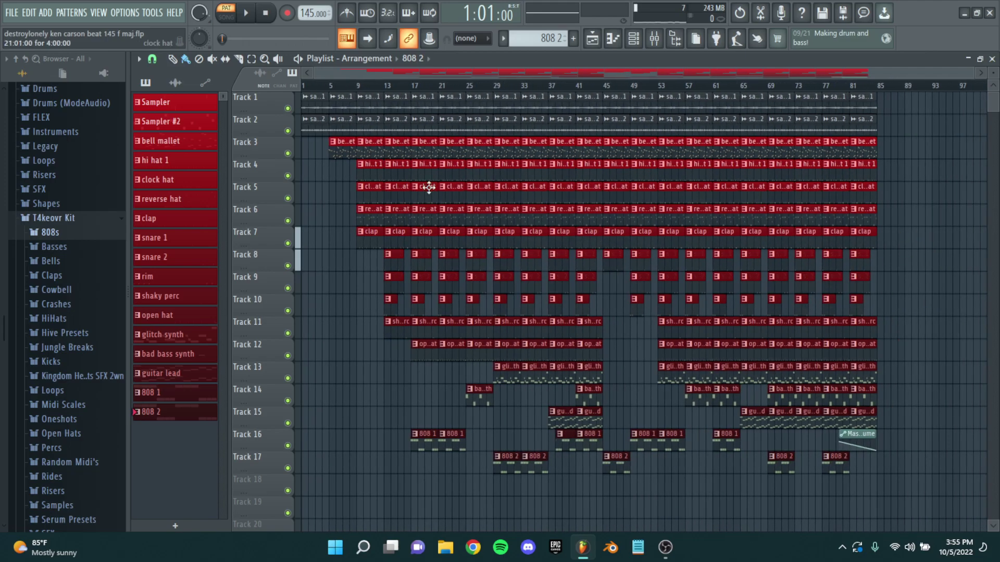
pyautogui.scroll(3, 370, 202)
pyautogui.moveTo(371, 205); pyautogui.dragTo(502, 216)
pyautogui.scroll(-3, 360, 219)
pyautogui.scroll(5, 358, 173)
pyautogui.moveTo(358, 174); pyautogui.dragTo(875, 374)
pyautogui.scroll(2, 463, 318)
pyautogui.moveTo(463, 318); pyautogui.dragTo(571, 360)
pyautogui.scroll(-2, 570, 360)
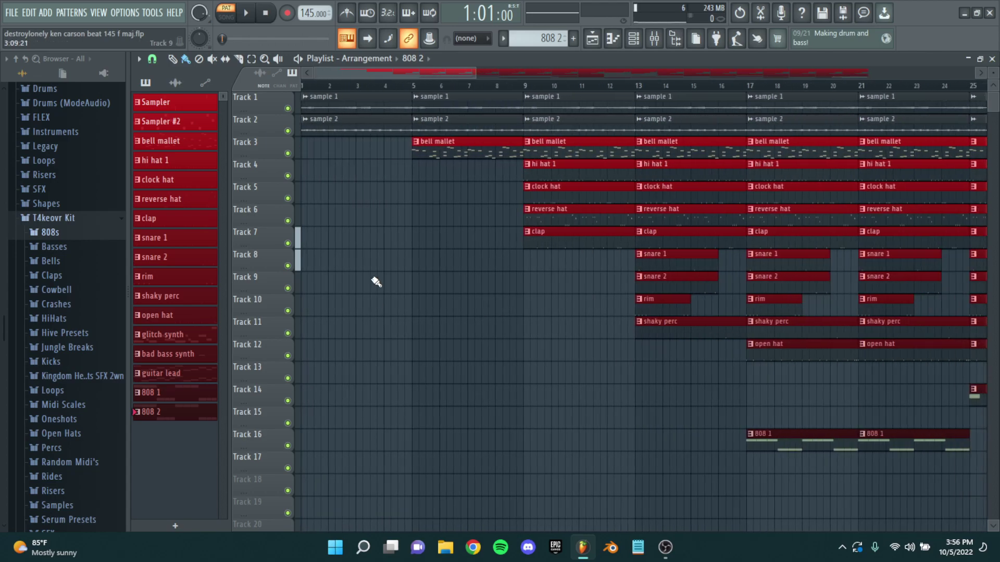
# Step: Switch playback to song mode and play the arrangement from bar 1
pyautogui.click(226, 17)
pyautogui.scroll(-6, 385, 182)
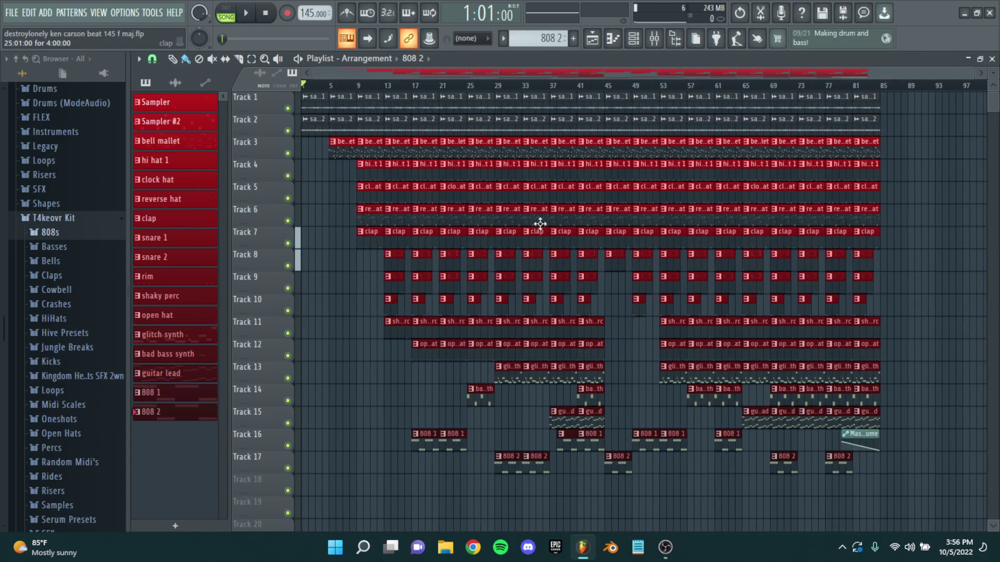
pyautogui.moveTo(933, 496); pyautogui.dragTo(83, 4)
pyautogui.scroll(6, 329, 208)
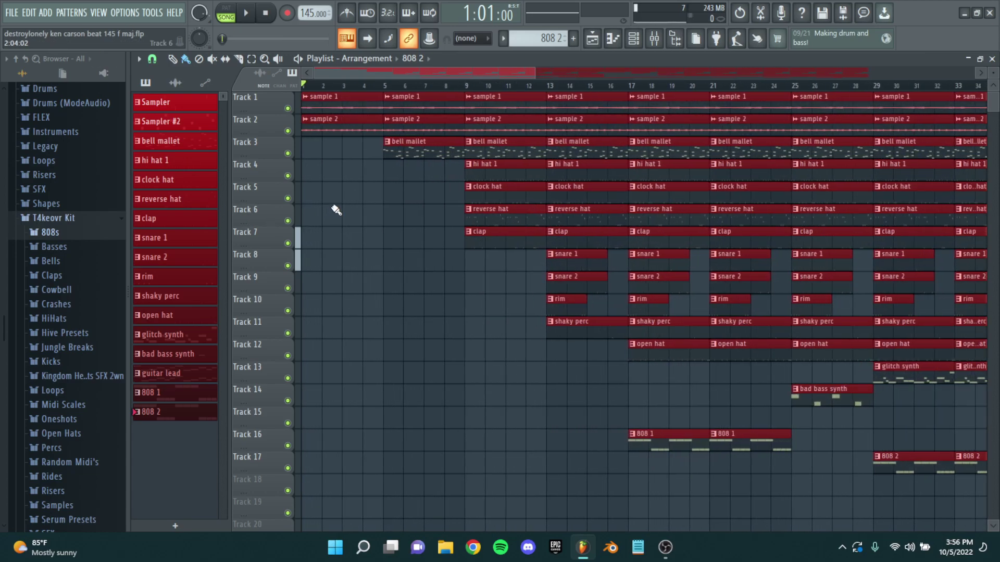
pyautogui.scroll(1, 351, 150)
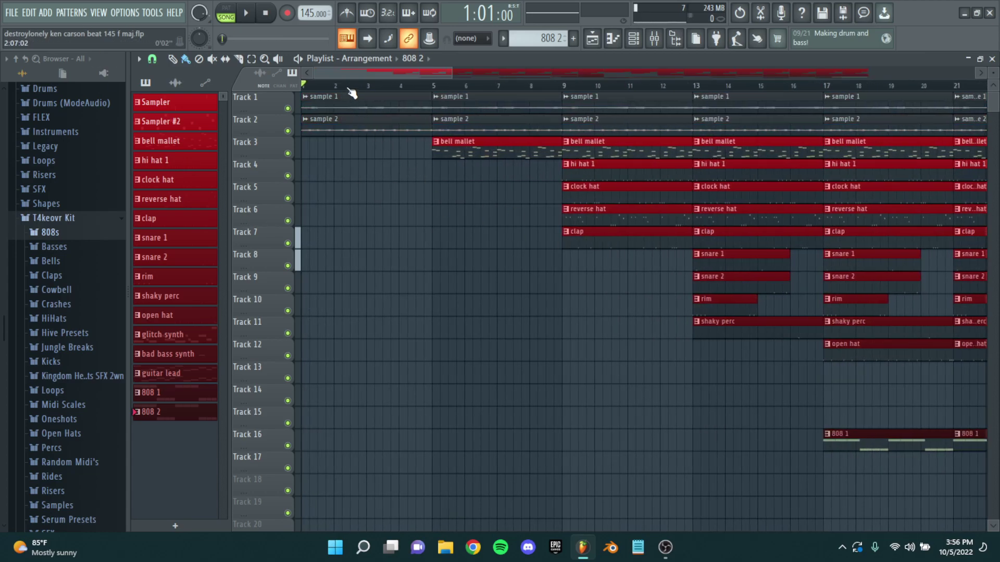
pyautogui.scroll(3, 397, 177)
pyautogui.moveTo(408, 86); pyautogui.dragTo(54, 176)
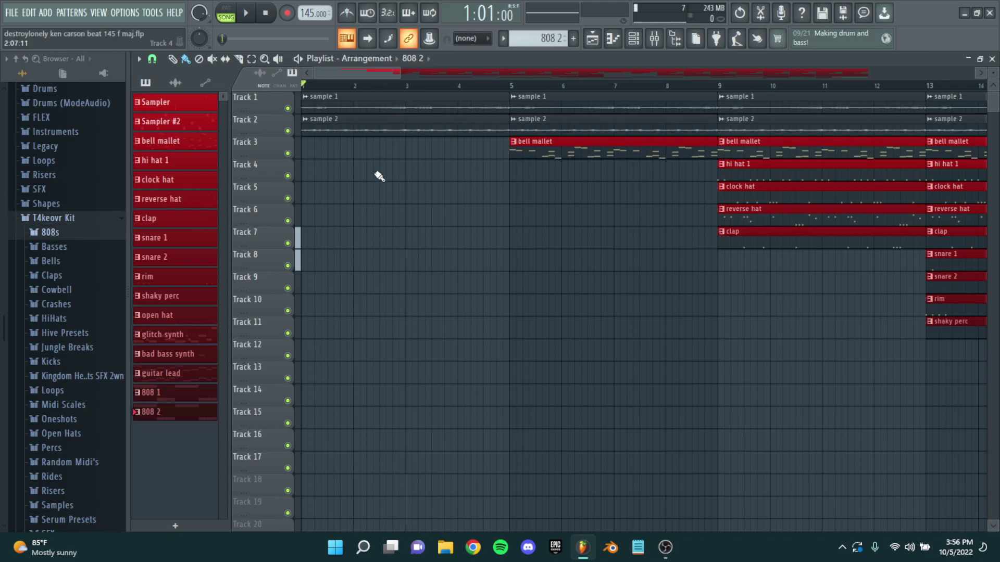
pyautogui.scroll(-6, 359, 151)
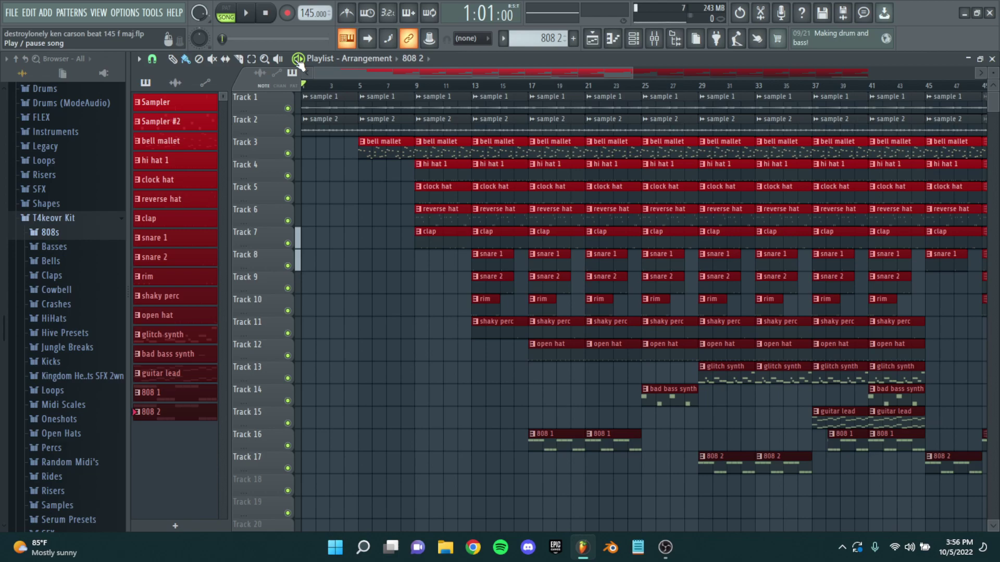
pyautogui.click(297, 59)
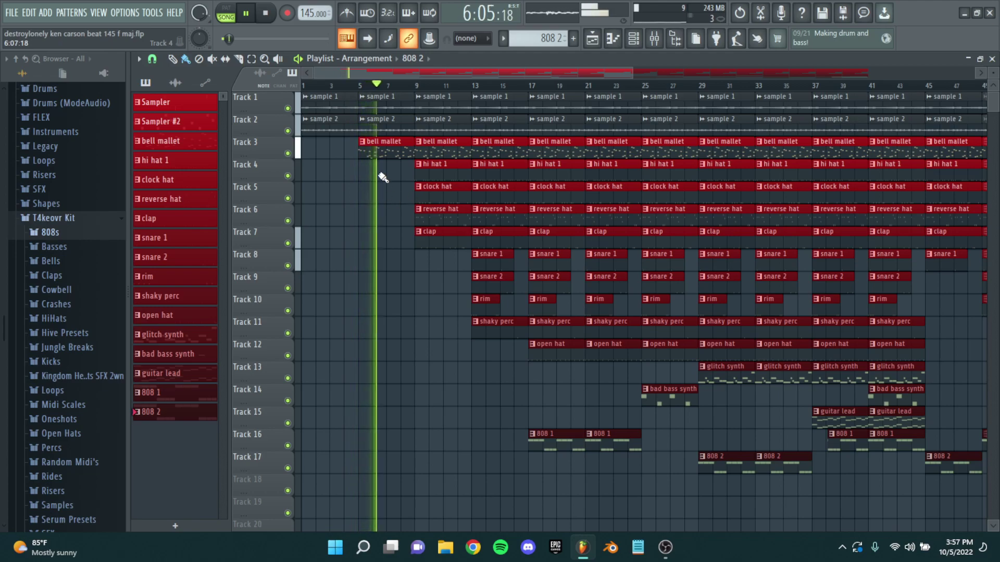
# Step: Turn on auto-scrolling so the playlist follows the song playback, with a closer view of the clips
pyautogui.scroll(2, 381, 177)
pyautogui.scroll(1, 375, 142)
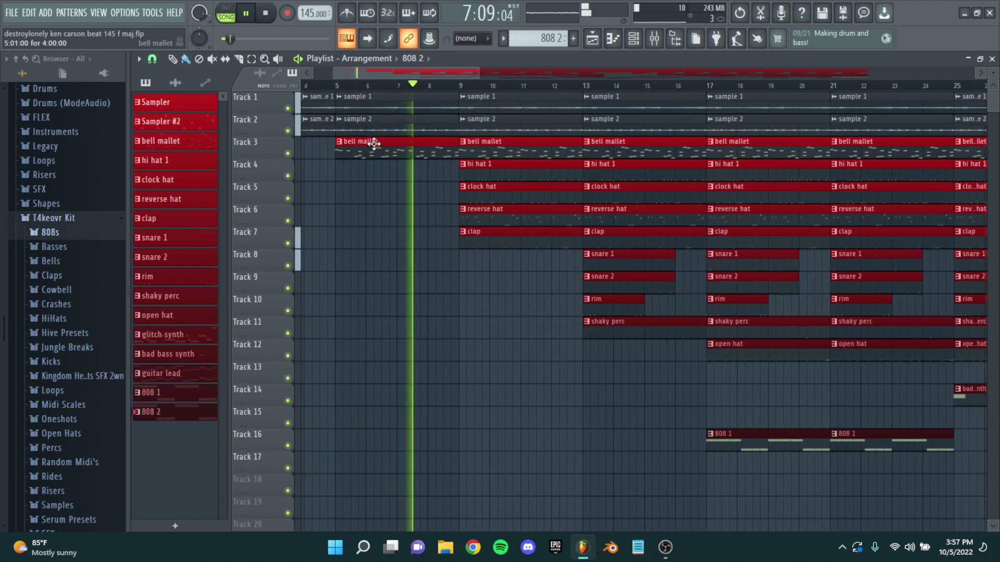
pyautogui.click(367, 40)
pyautogui.scroll(4, 358, 230)
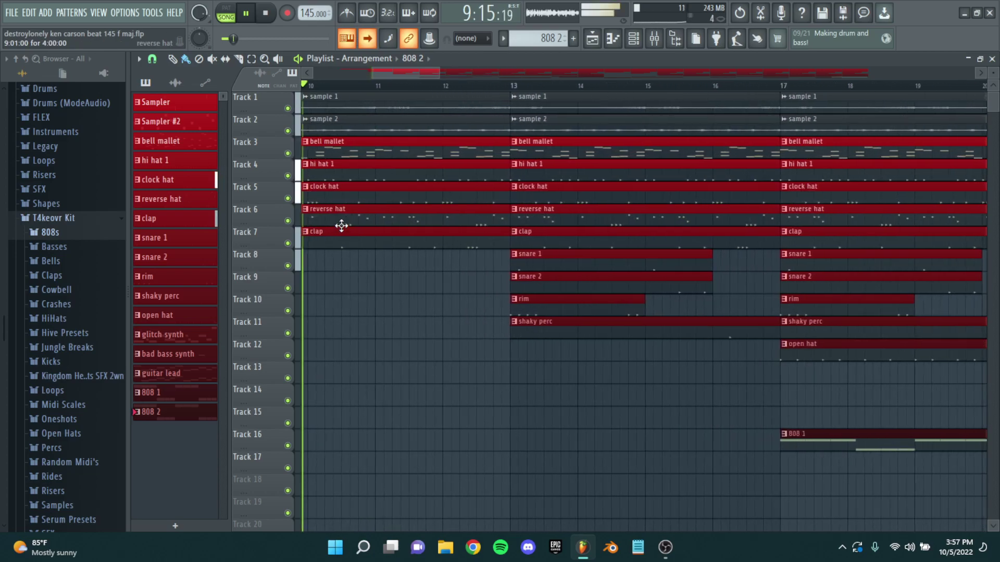